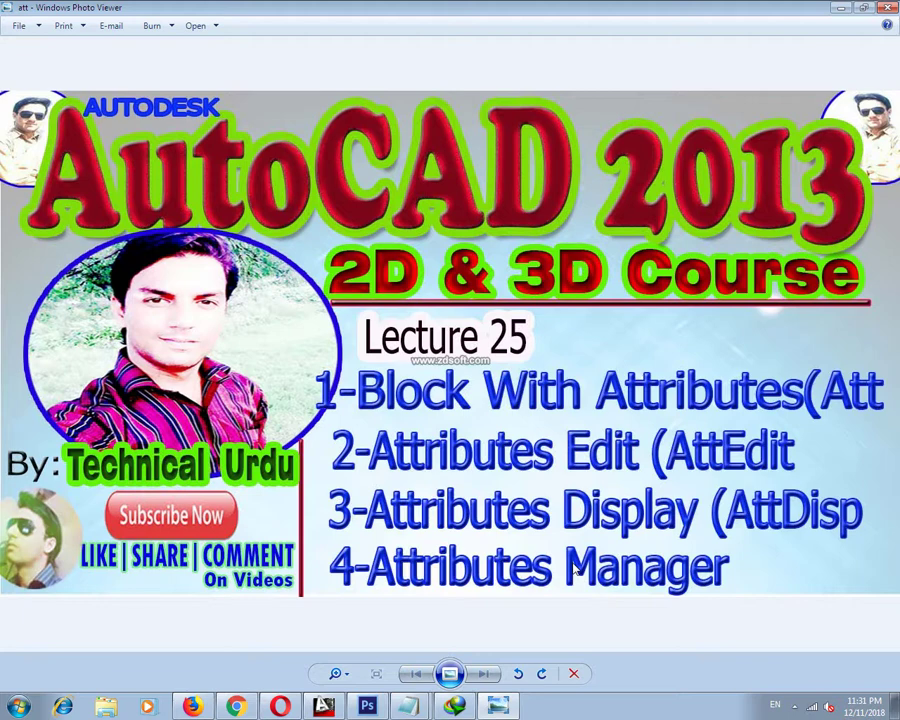
Minimize the lecture title image in Photo Viewer and bring table.dwg back in AutoCAD
click(498, 707)
right_click(408, 352)
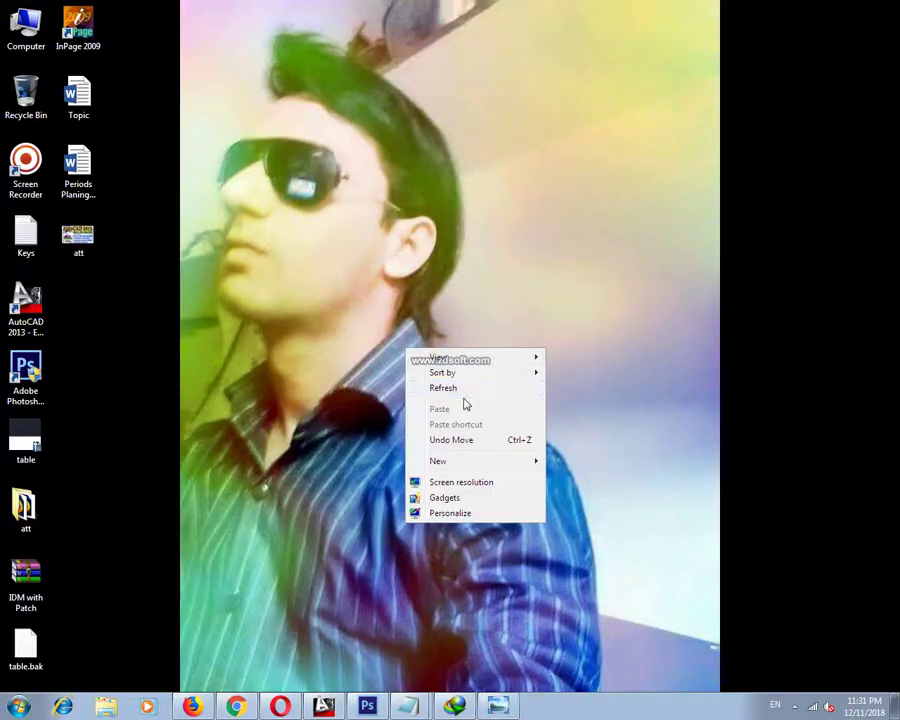
click(465, 392)
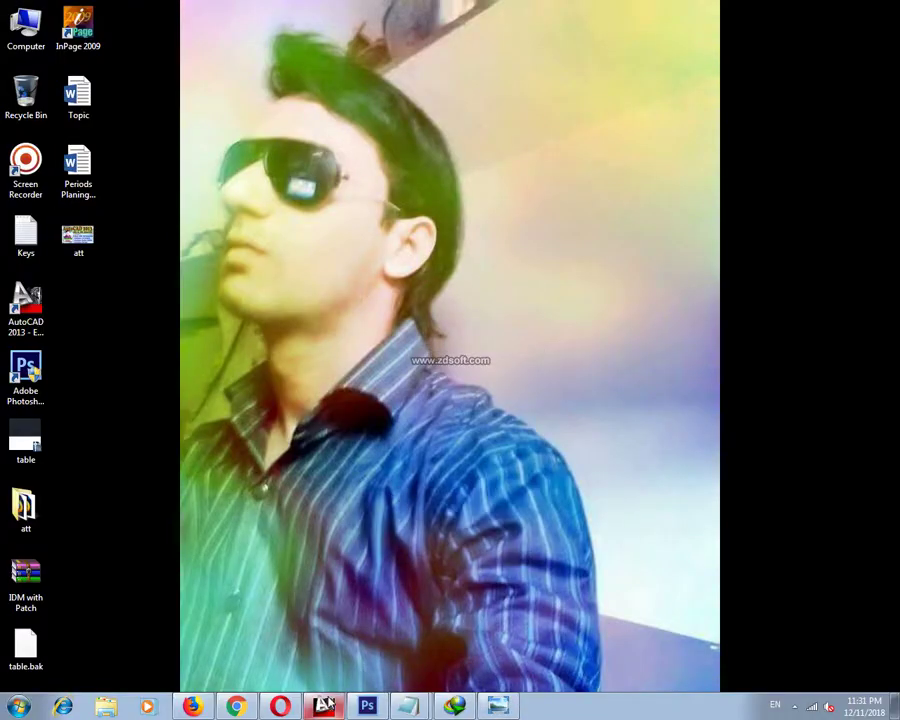
click(325, 705)
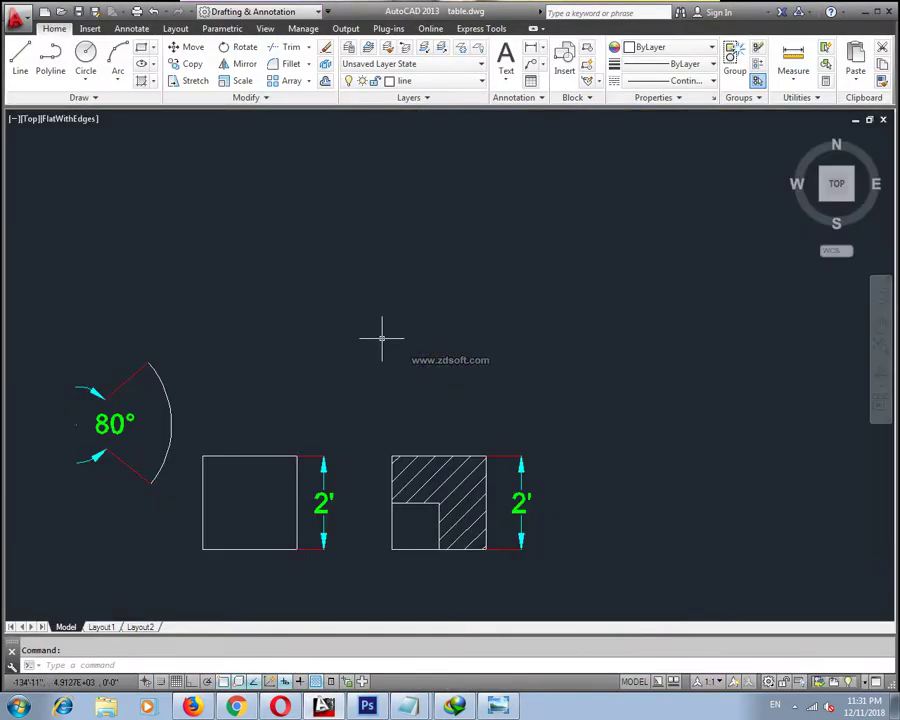
Erase the 80° angle dimension and its arc, then start a rectangle in the empty space
mouse_move(397, 431)
middle_down()
mouse_move(432, 407)
mouse_move(401, 414)
middle_up()
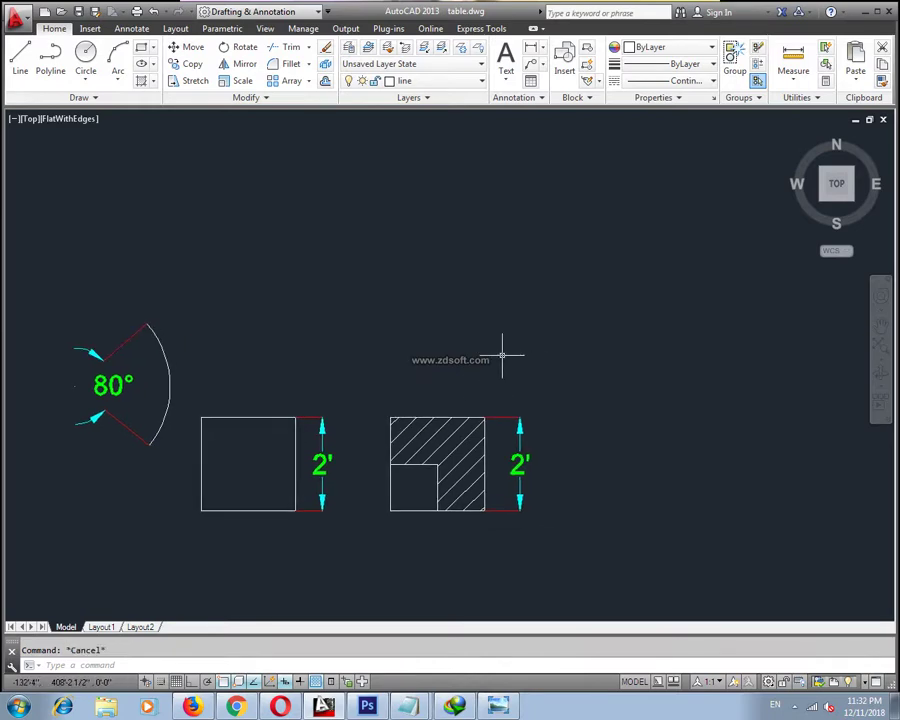
click(324, 280)
click(52, 398)
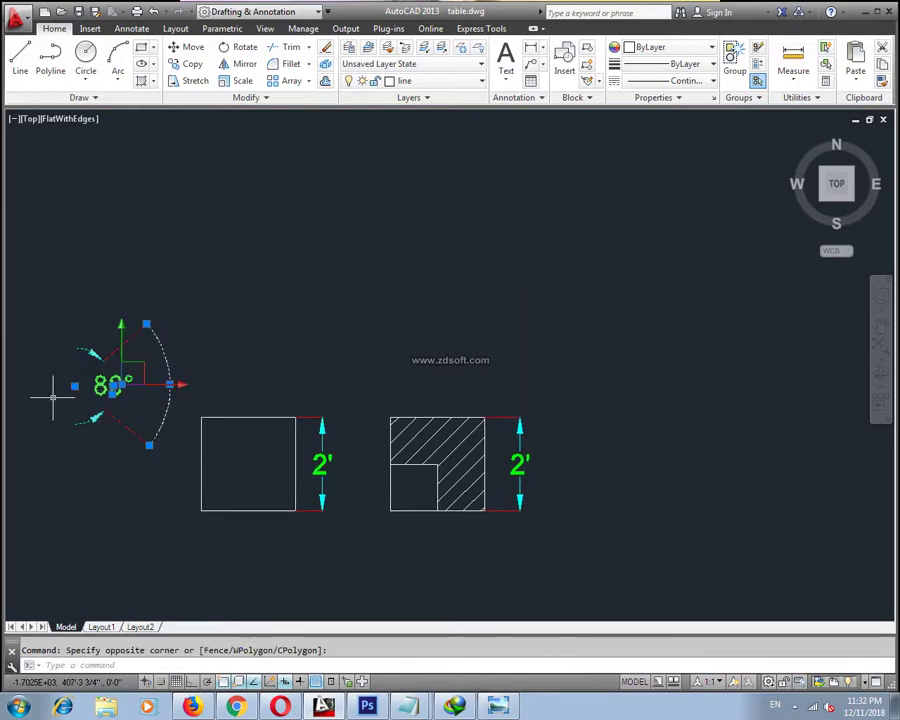
key(Delete)
middle_drag(374, 362, 340, 446)
scroll(310, 340, up, 2)
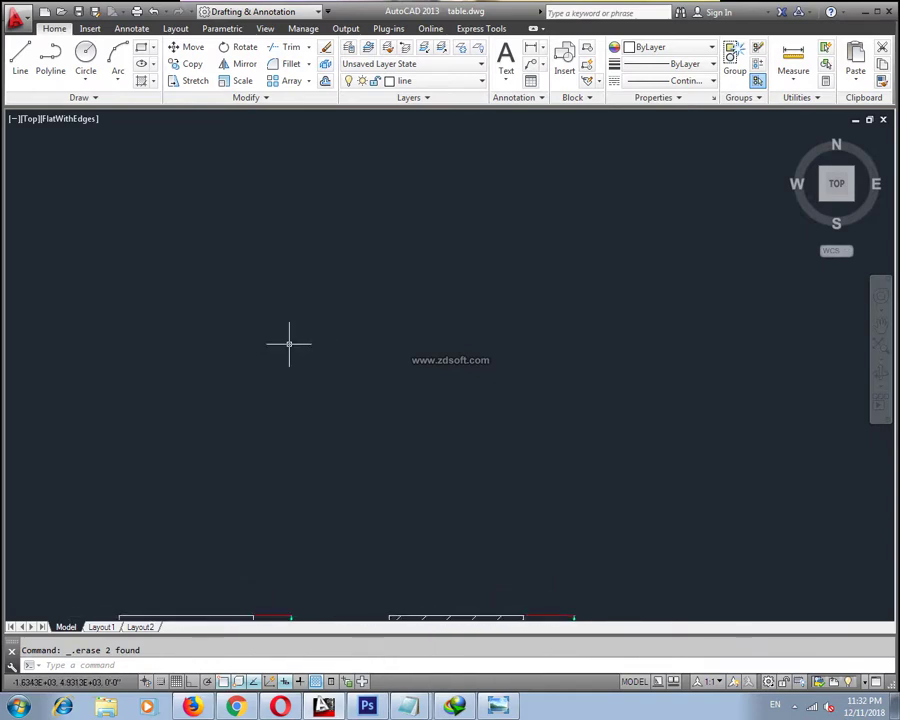
text(rec)
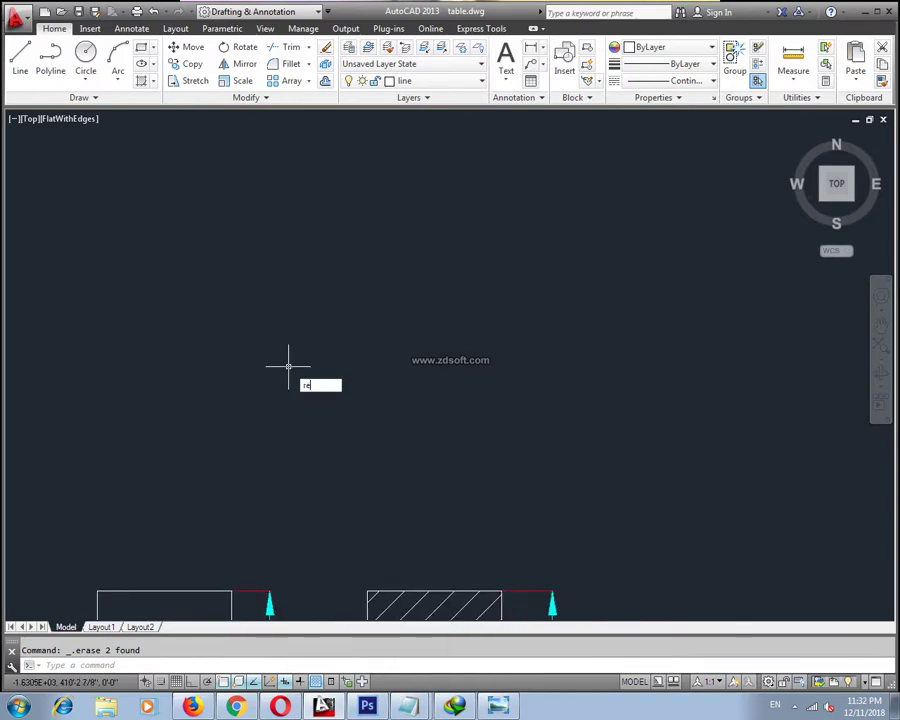
key(Return)
Draw the 6' by 4' tabletop rectangle from the upper-left corner using @6',4'
click(198, 227)
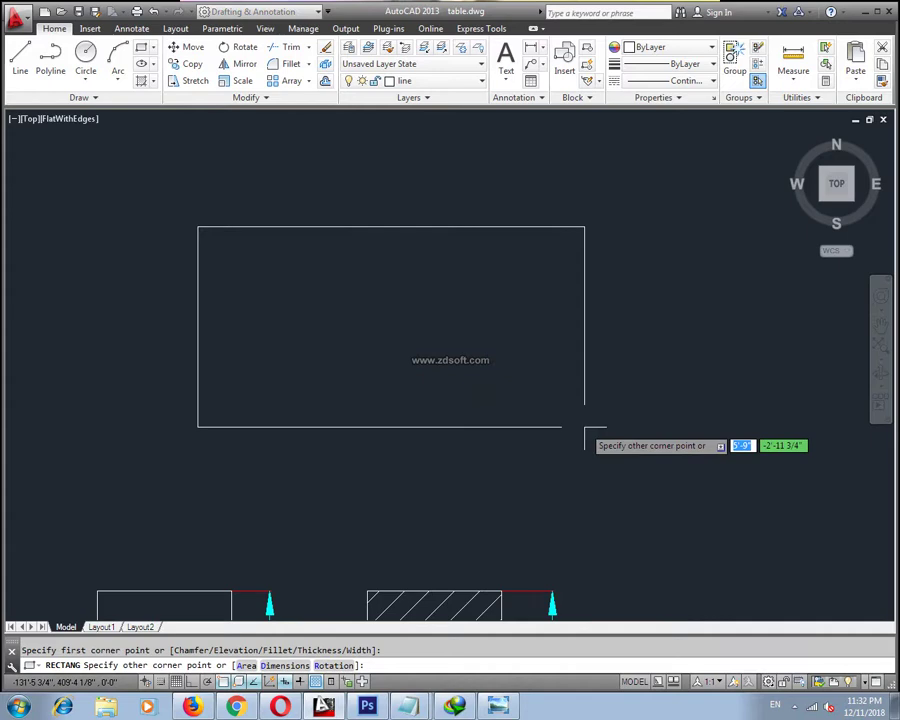
key(BackSpace)
text(@6)
key(Tab)
text(4)
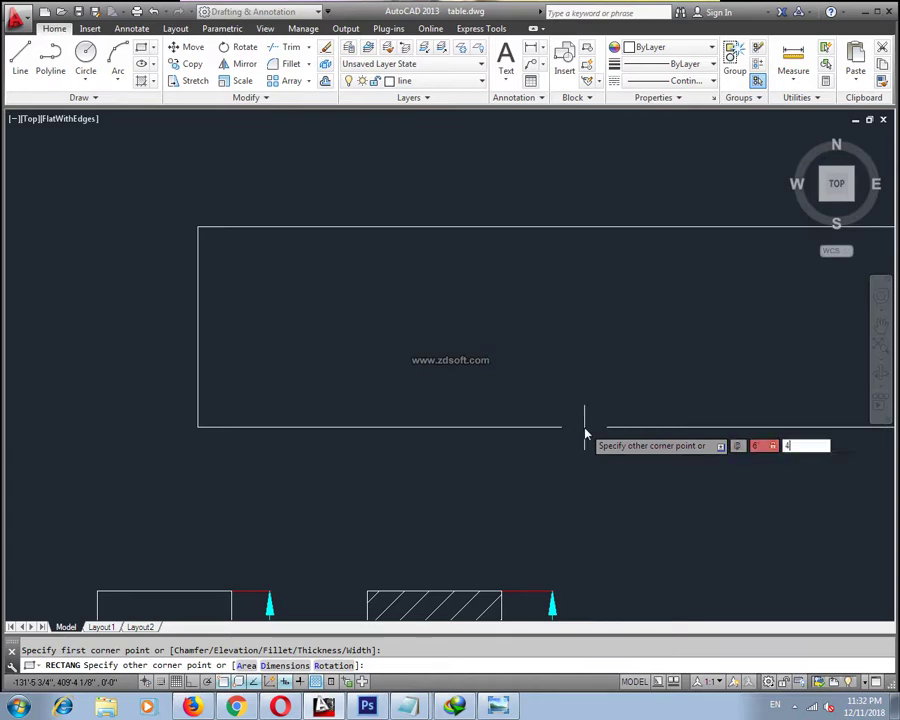
text(')
key(Return)
mouse_move(443, 209)
middle_down()
mouse_move(448, 266)
mouse_move(362, 337)
middle_up()
scroll(448, 266, up, 2)
scroll(420, 286, down, 2)
scroll(414, 319, up, 2)
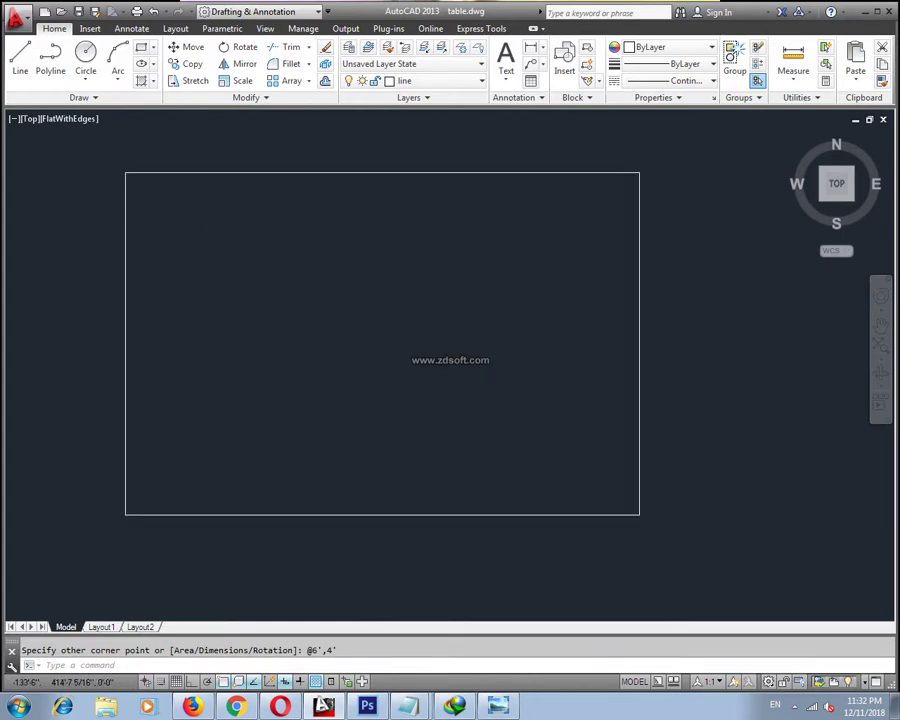
middle_drag(431, 321, 402, 321)
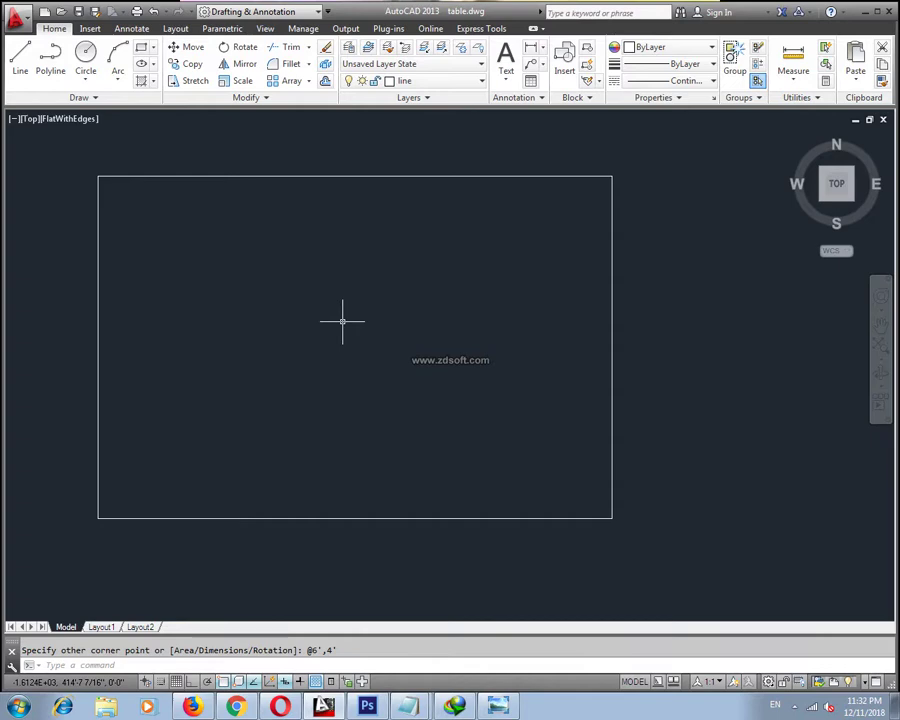
Draw an Ortho vertical line from the rectangle's top edge to its bottom edge
text(line)
key(Return)
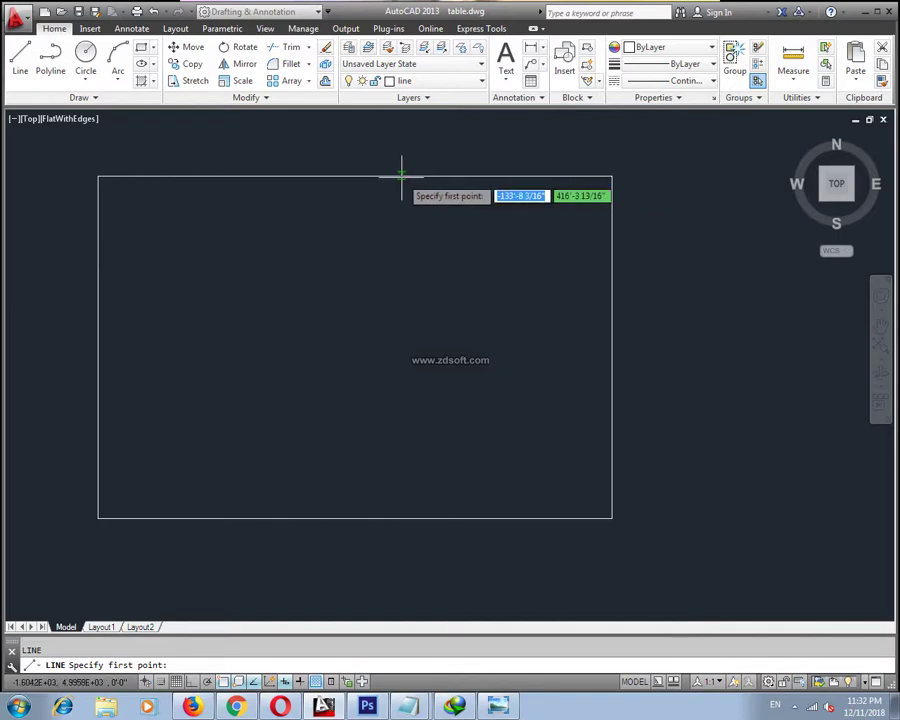
click(365, 177)
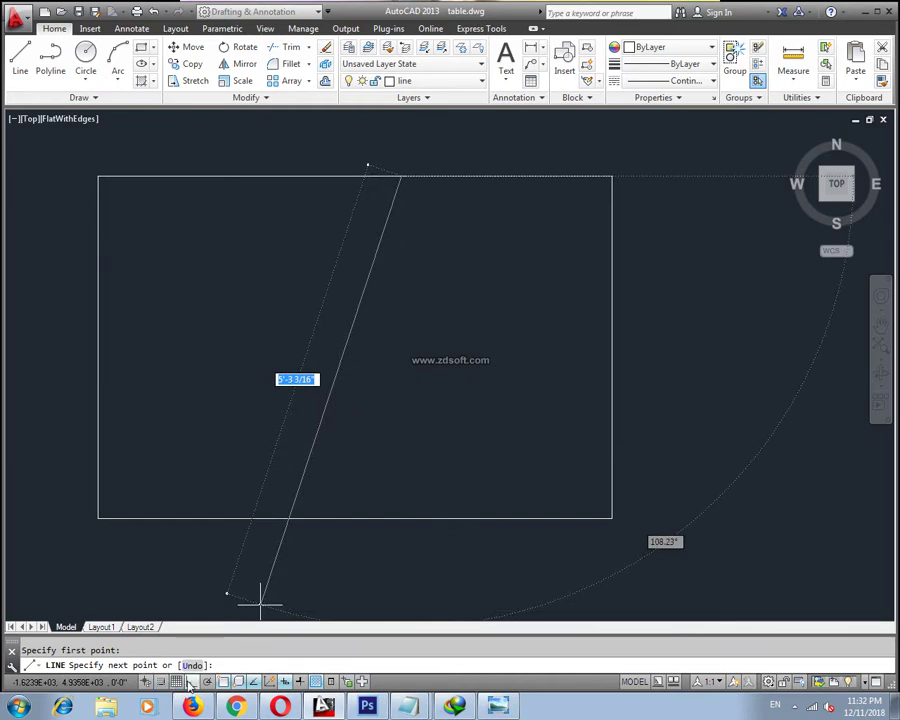
key(F8)
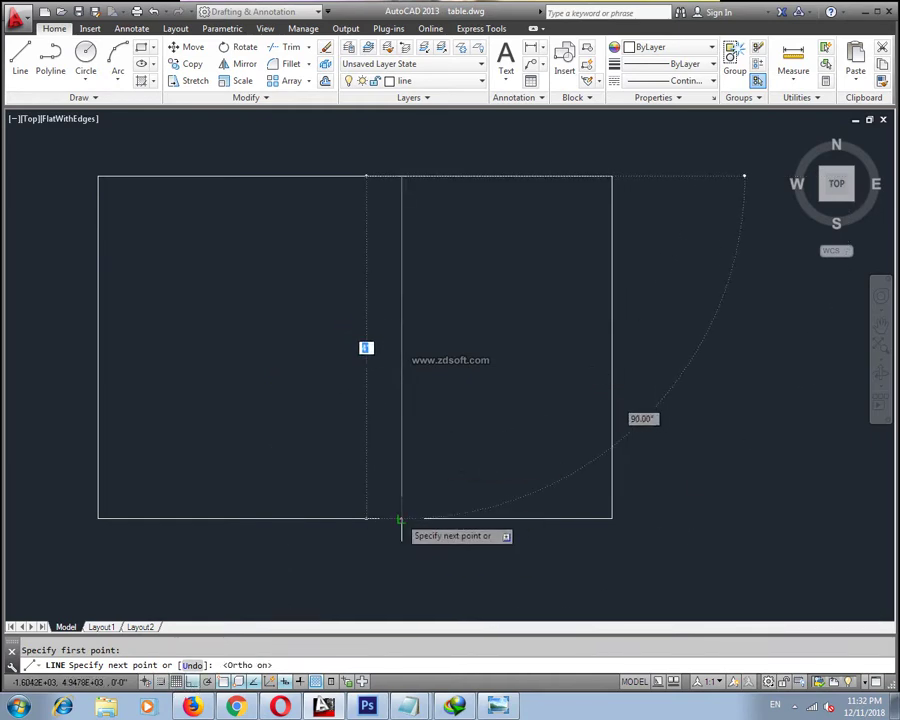
click(400, 518)
key(Escape)
mouse_move(450, 325)
middle_down()
mouse_move(428, 357)
mouse_move(407, 360)
middle_up()
key(space)
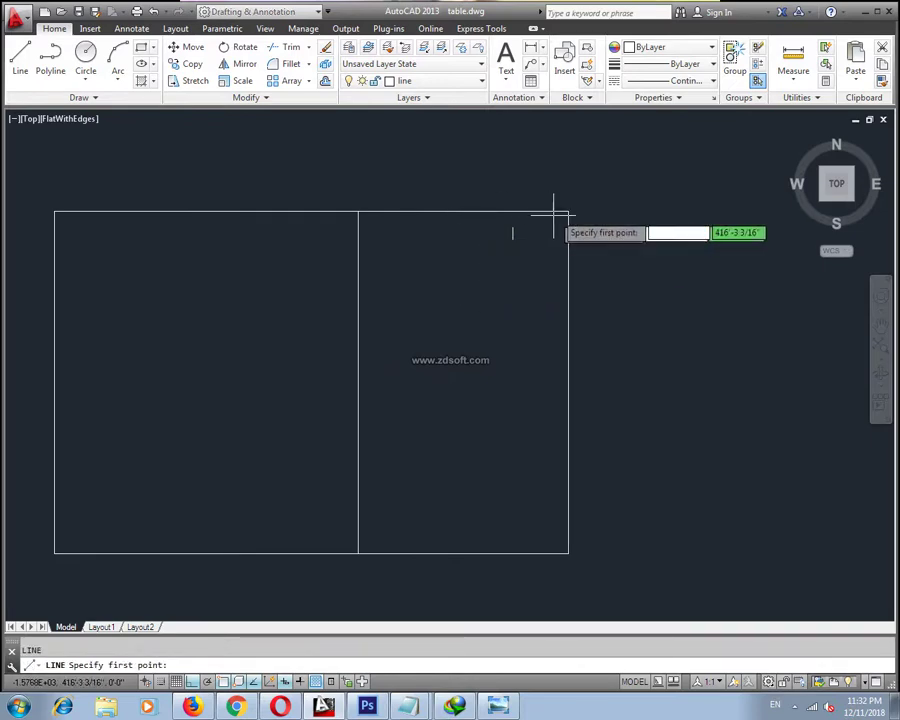
key(Escape)
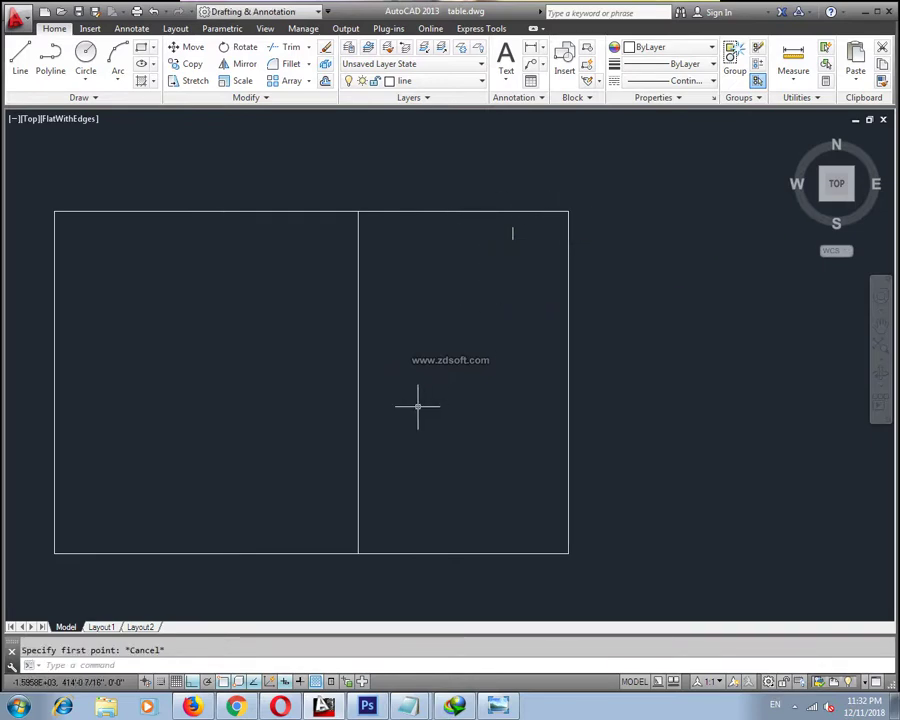
text(o)
key(Return)
text(1)
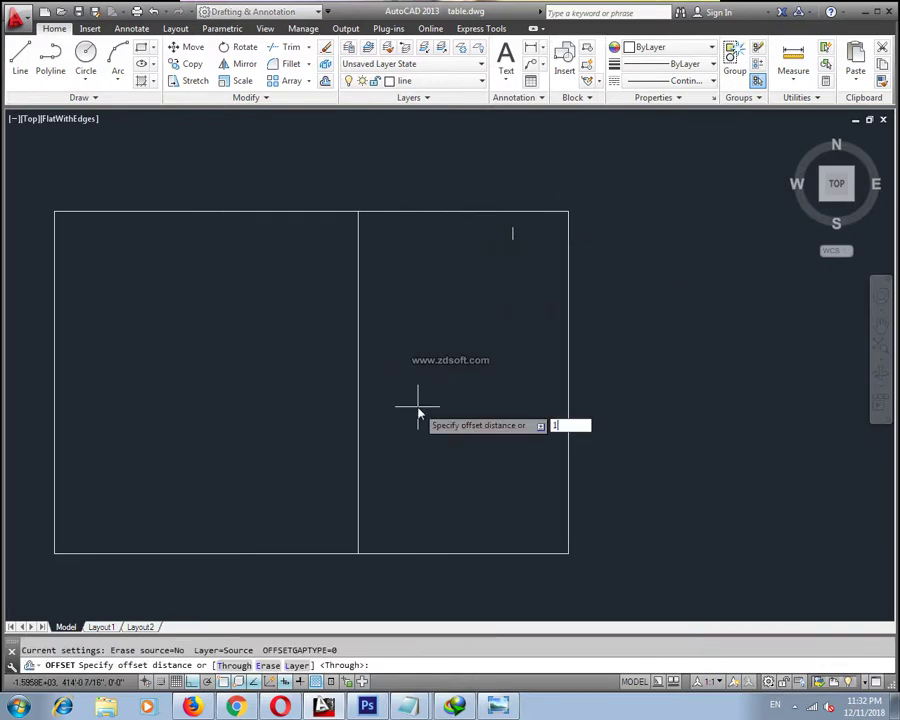
key(Return)
click(446, 211)
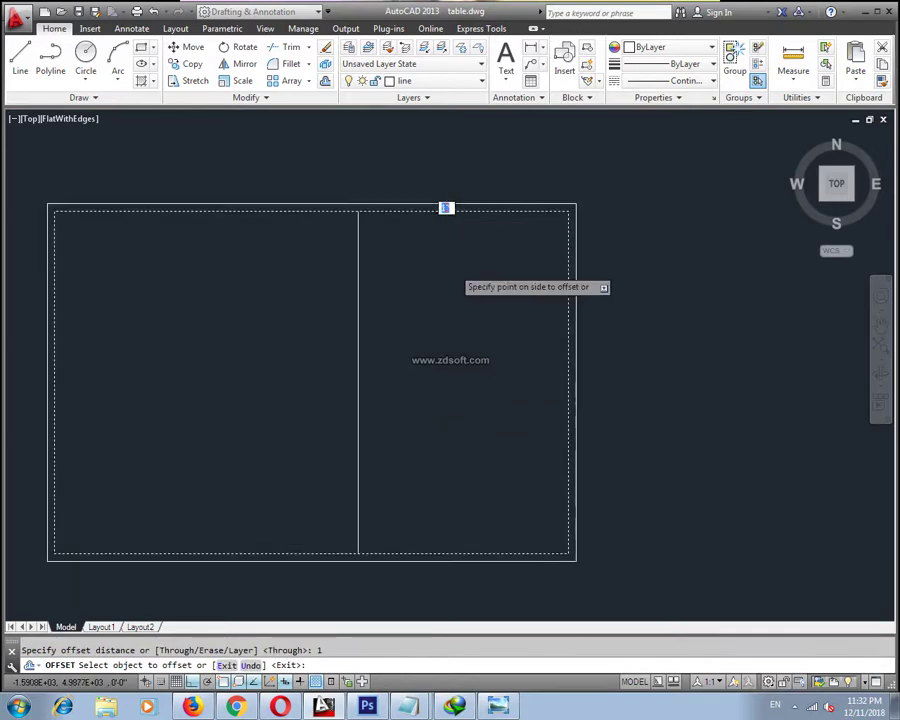
click(437, 286)
scroll(458, 234, up, 1)
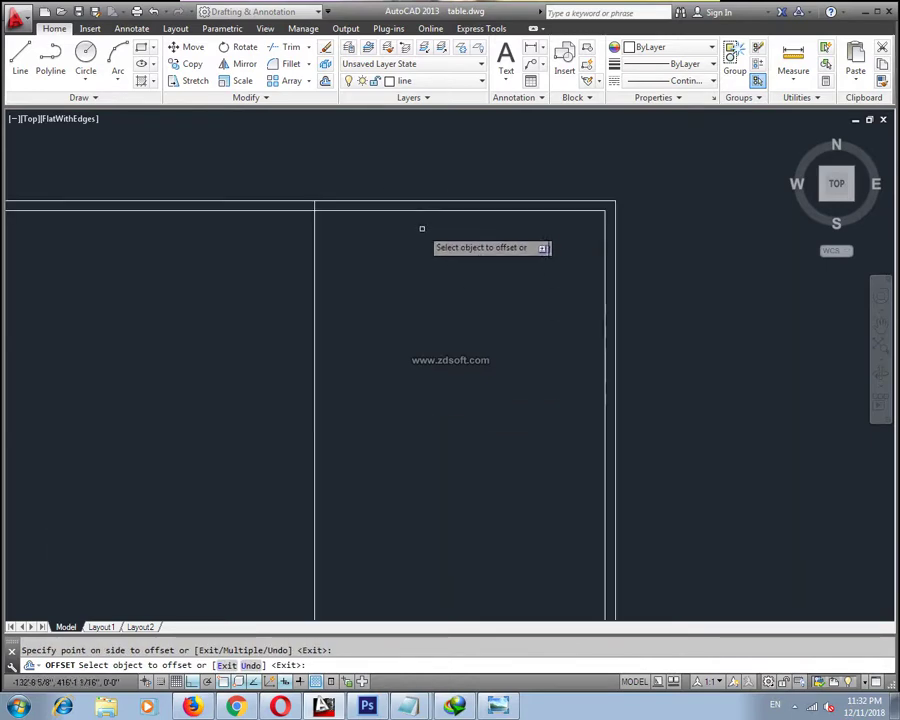
scroll(448, 264, down, 1)
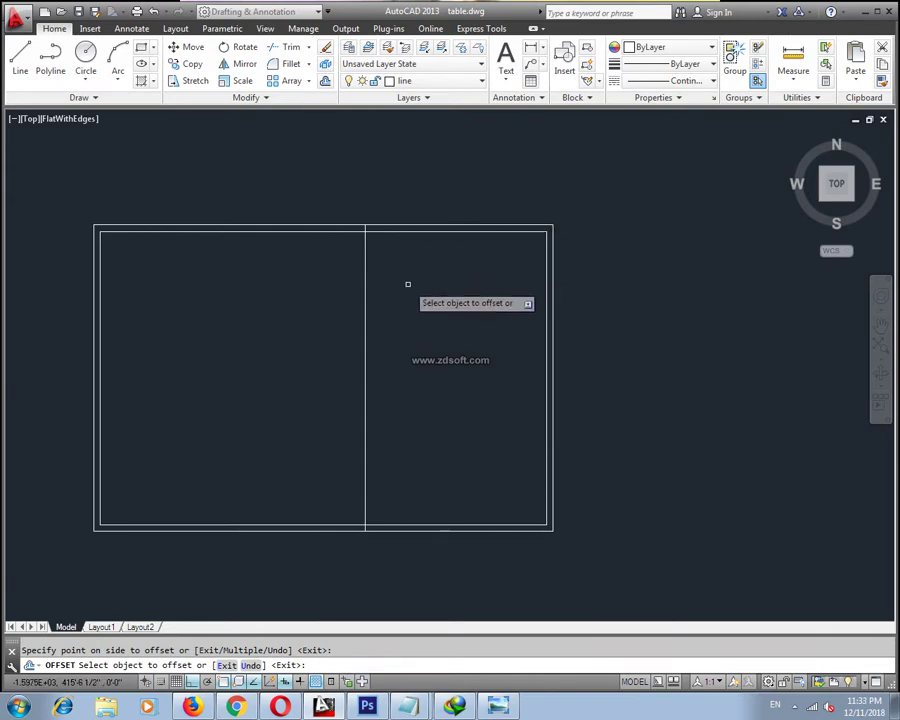
scroll(403, 255, up, 1)
scroll(403, 256, down, 1)
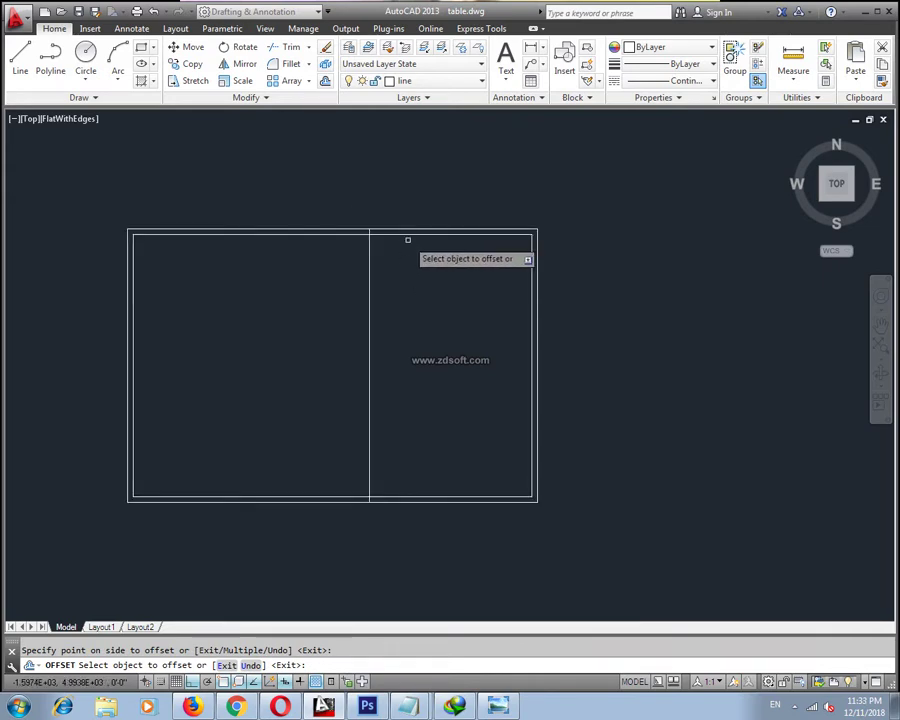
key(Escape)
click(408, 235)
key(Delete)
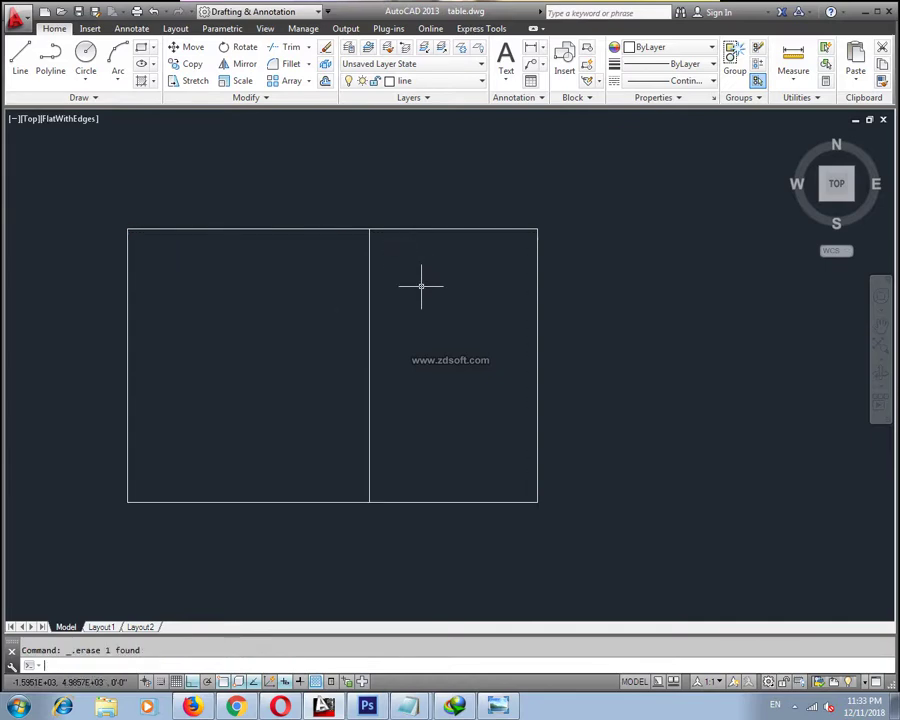
middle_drag(421, 286, 426, 313)
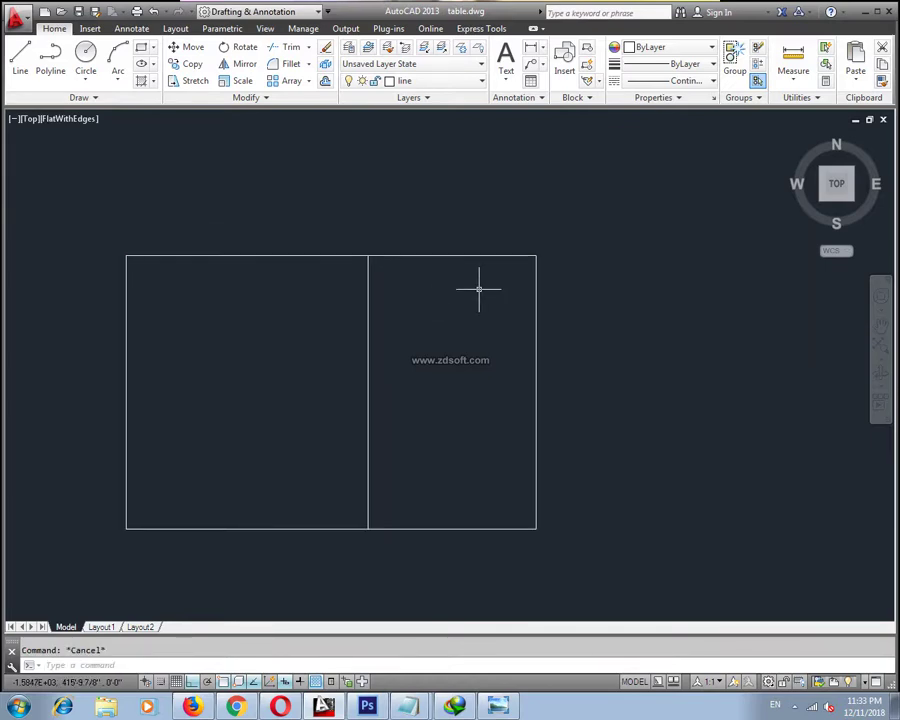
text(o)
key(Return)
text(1)
key(Return)
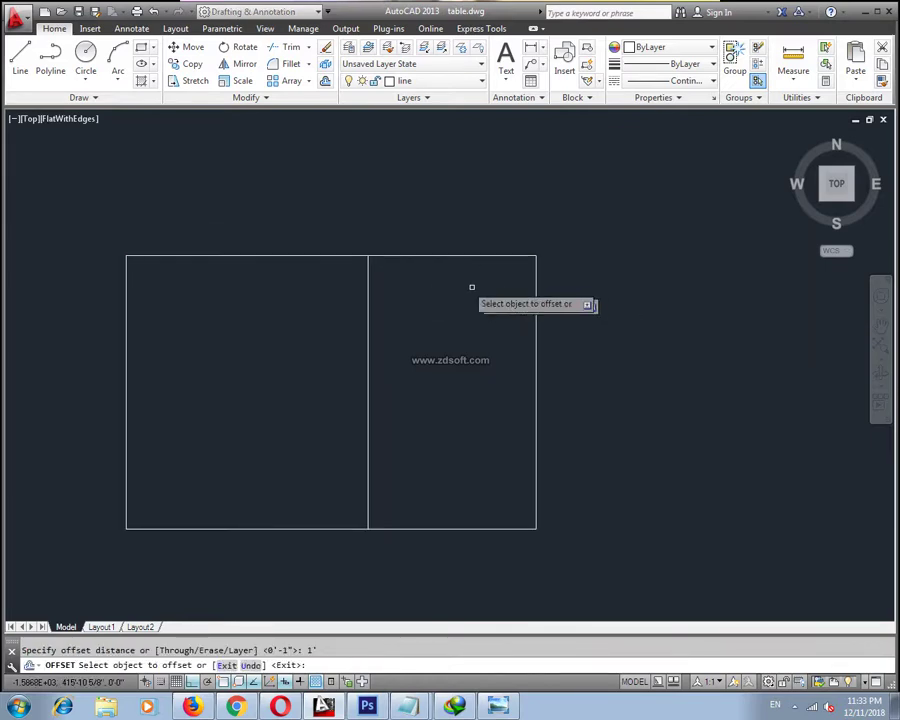
click(458, 256)
click(440, 295)
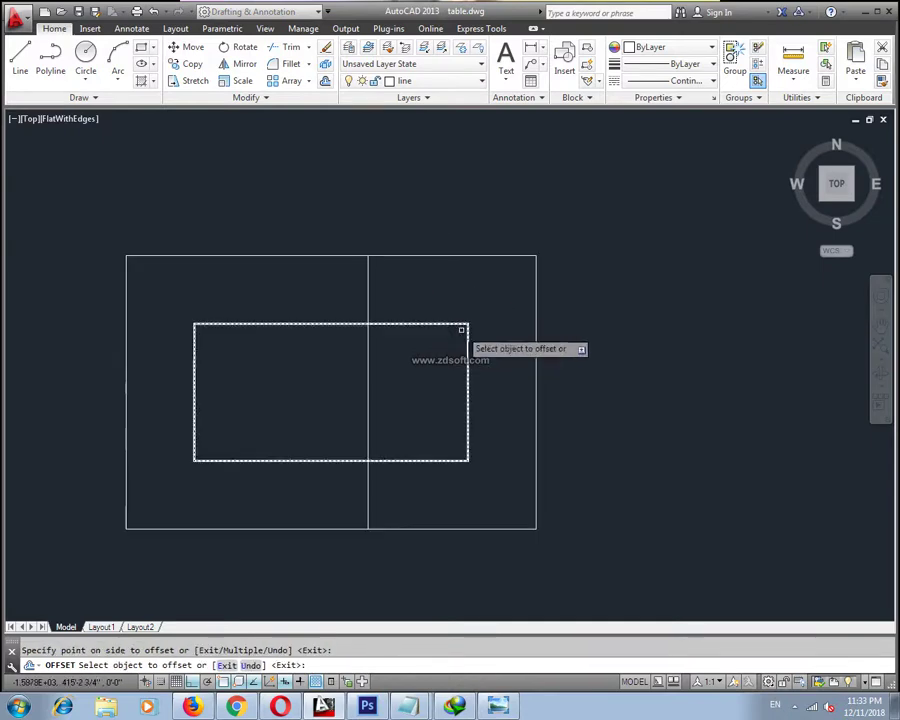
key(Escape)
scroll(410, 350, up, 2)
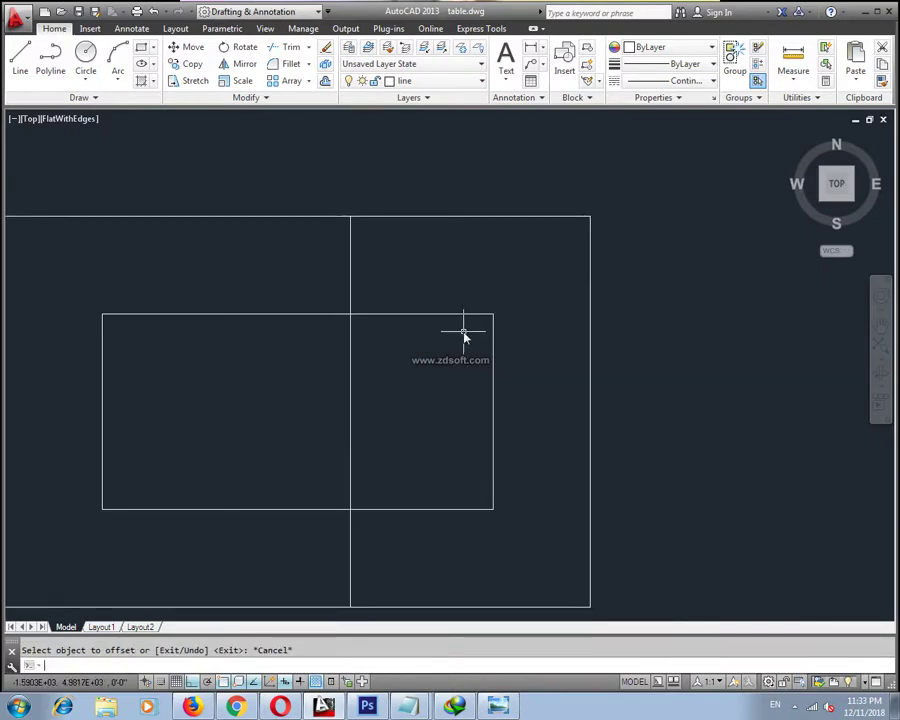
click(464, 333)
click(430, 305)
key(Delete)
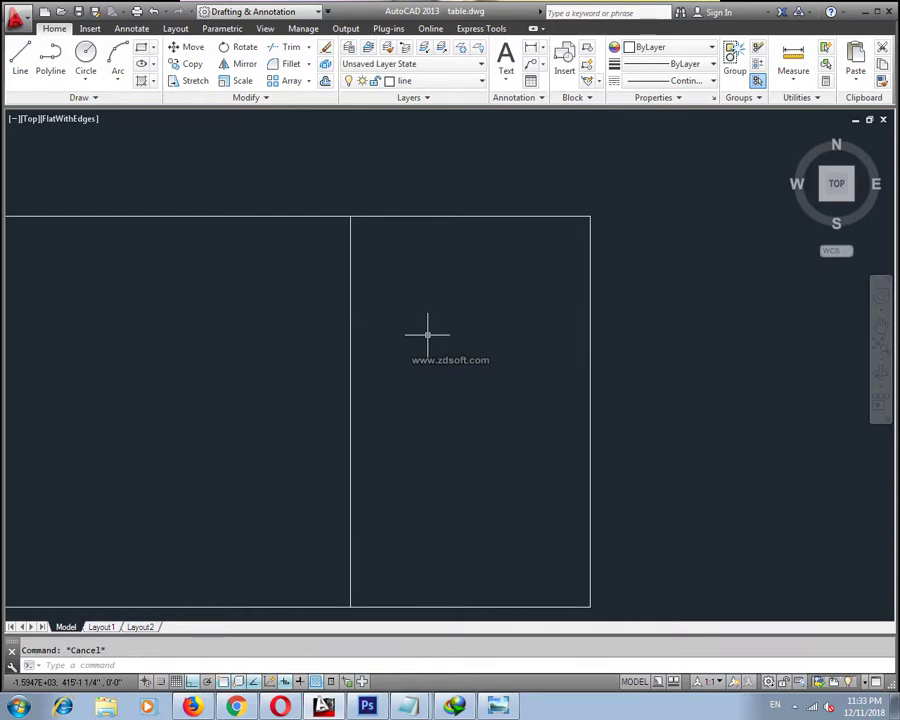
text(l)
key(Return)
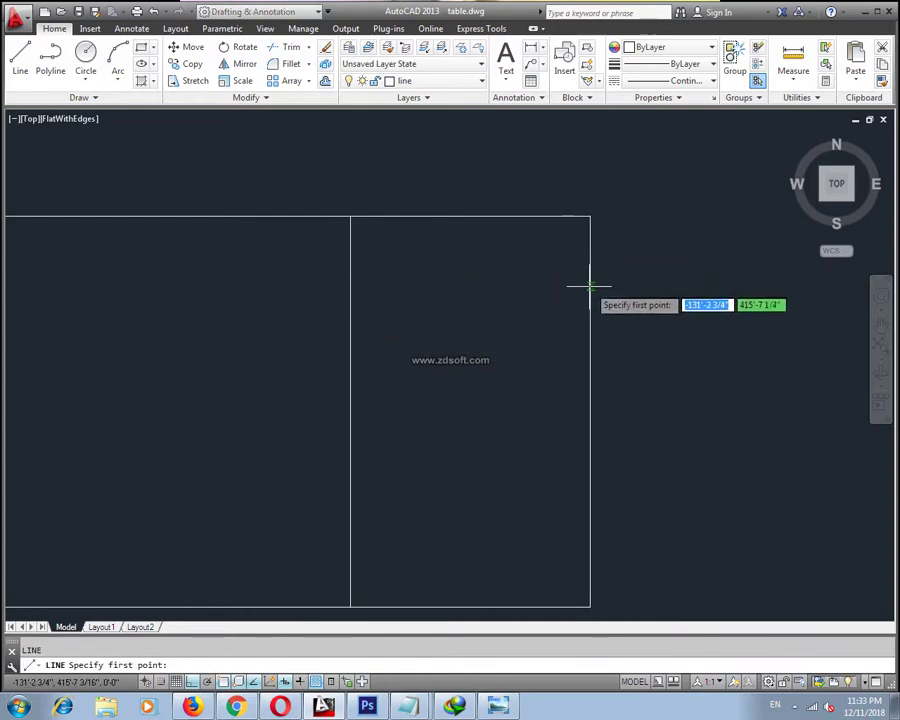
click(588, 300)
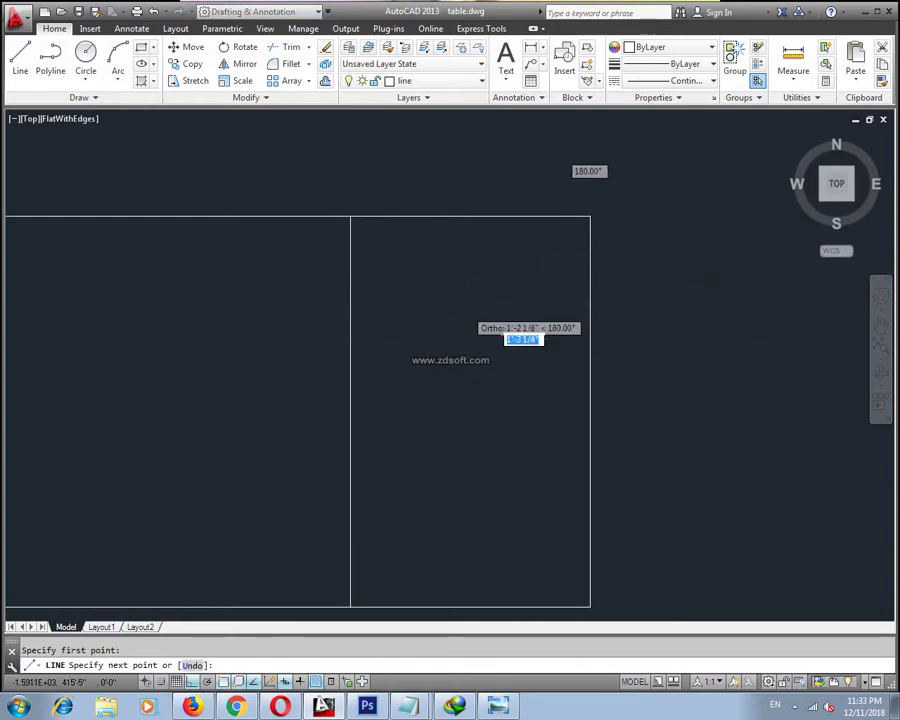
click(350, 303)
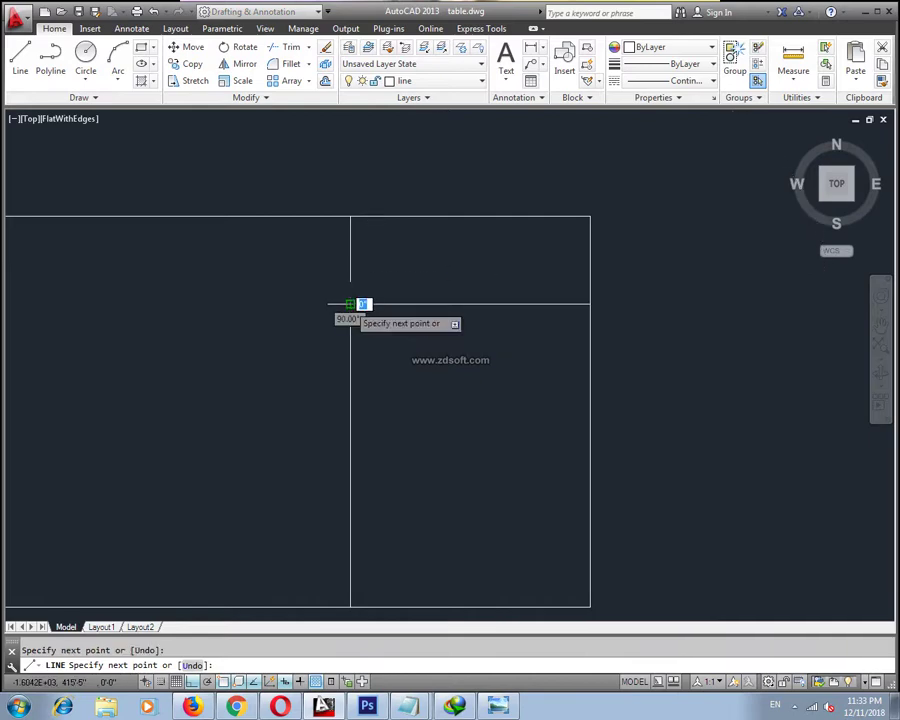
key(Escape)
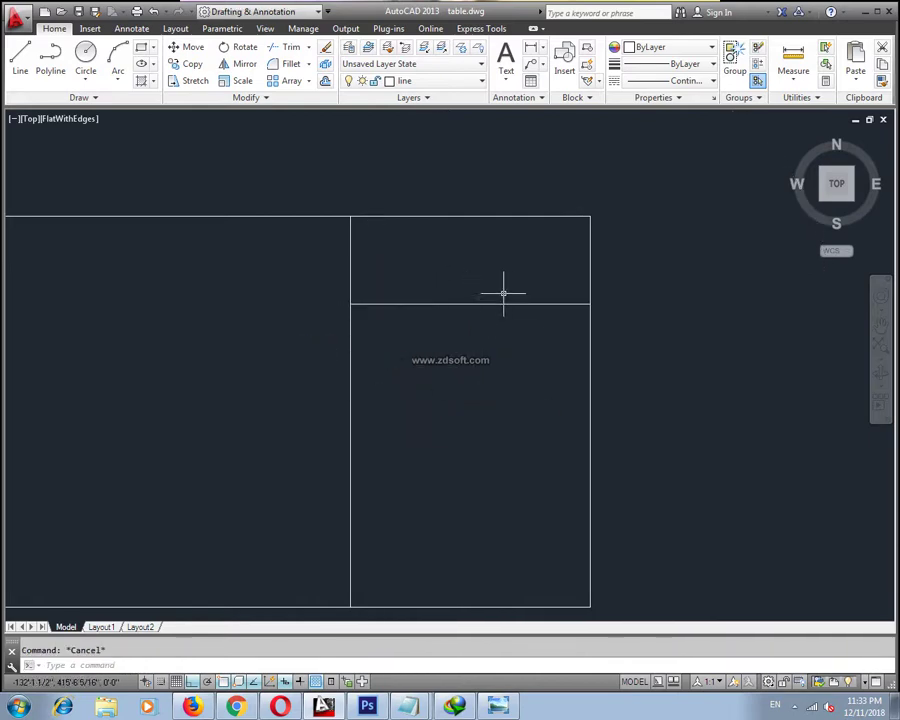
text(dal)
key(Return)
key(Return)
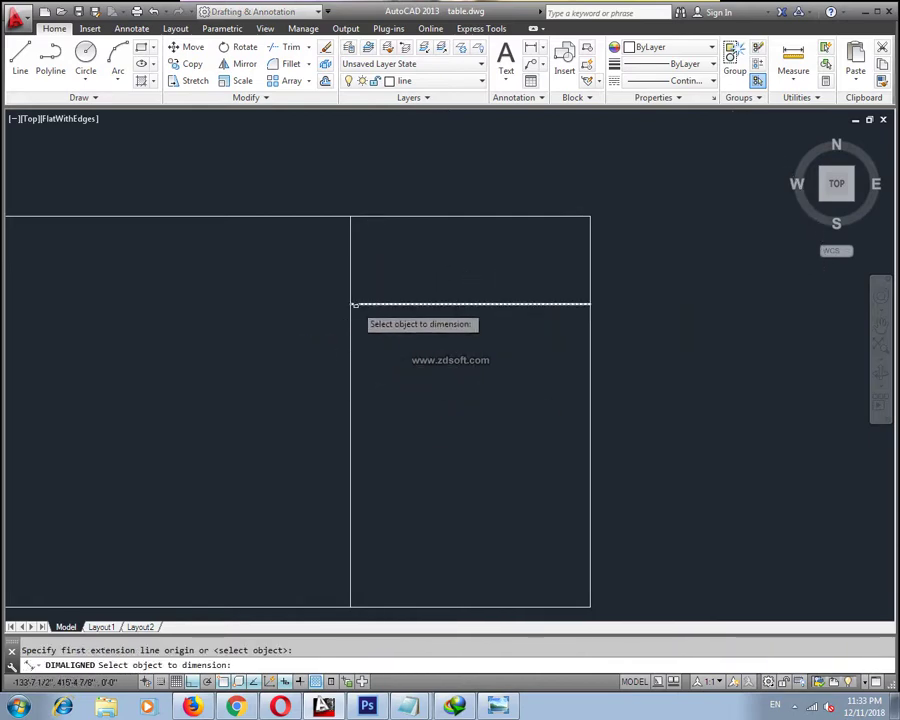
key(Escape)
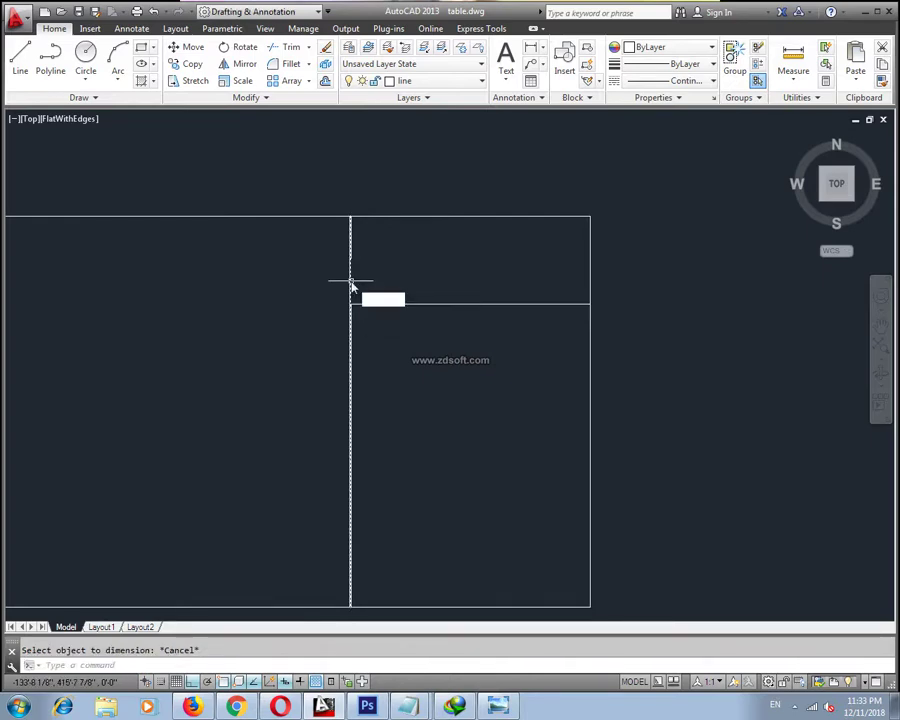
text(dal)
key(Return)
click(350, 303)
click(350, 216)
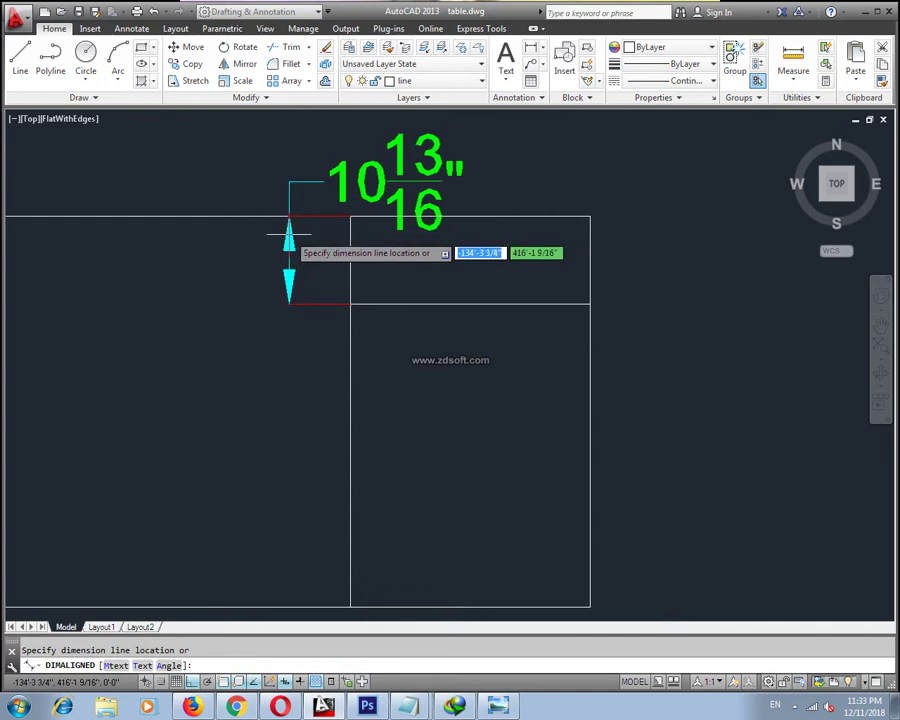
key(Escape)
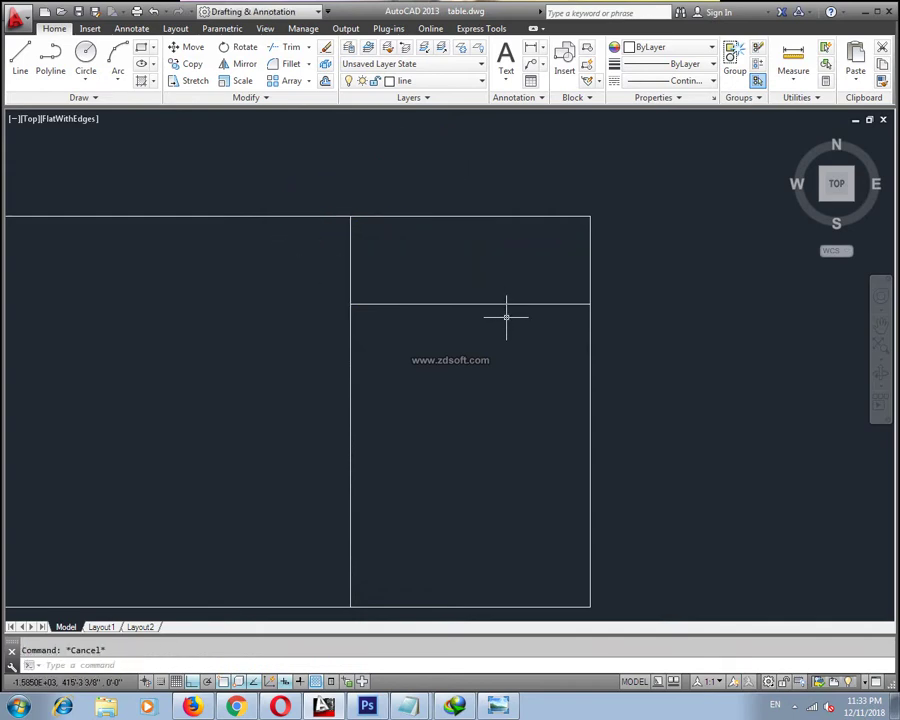
Offset the right-column row line 11" downward to add the first new divider
text(o)
key(Return)
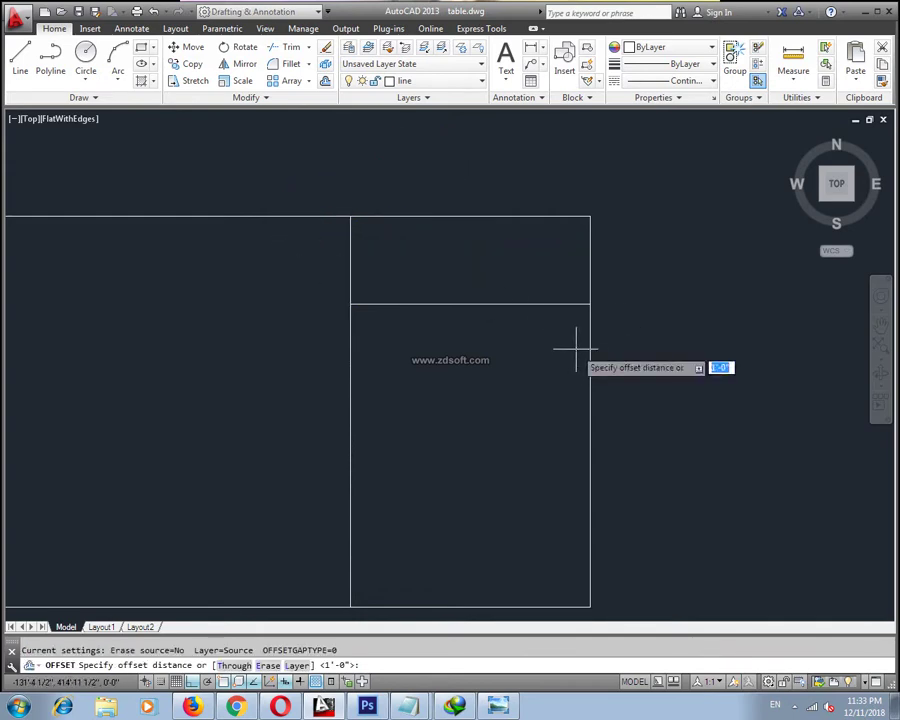
text(11)
key(Return)
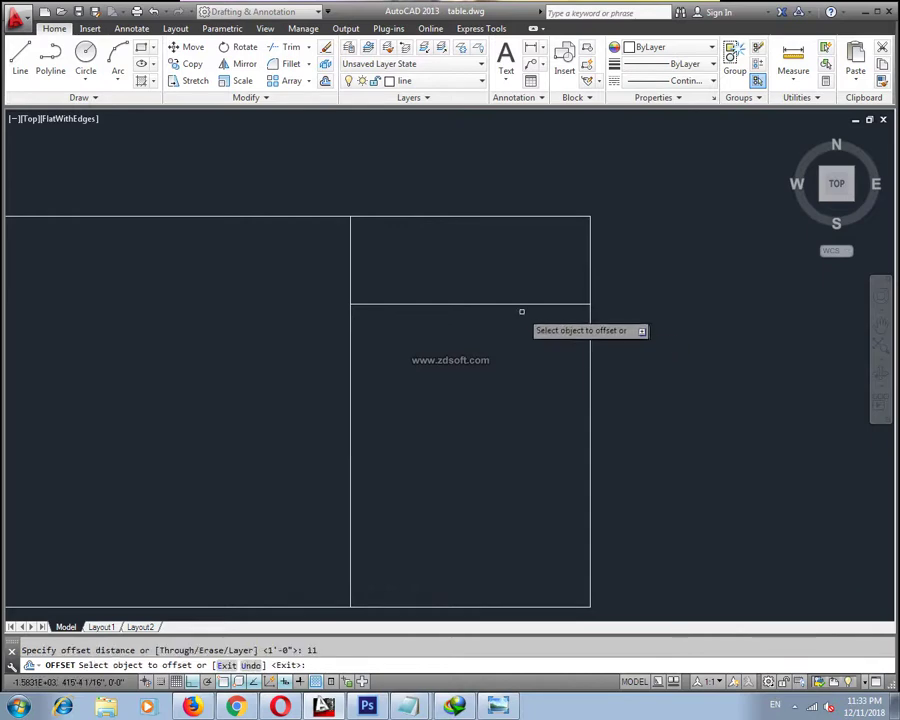
click(511, 303)
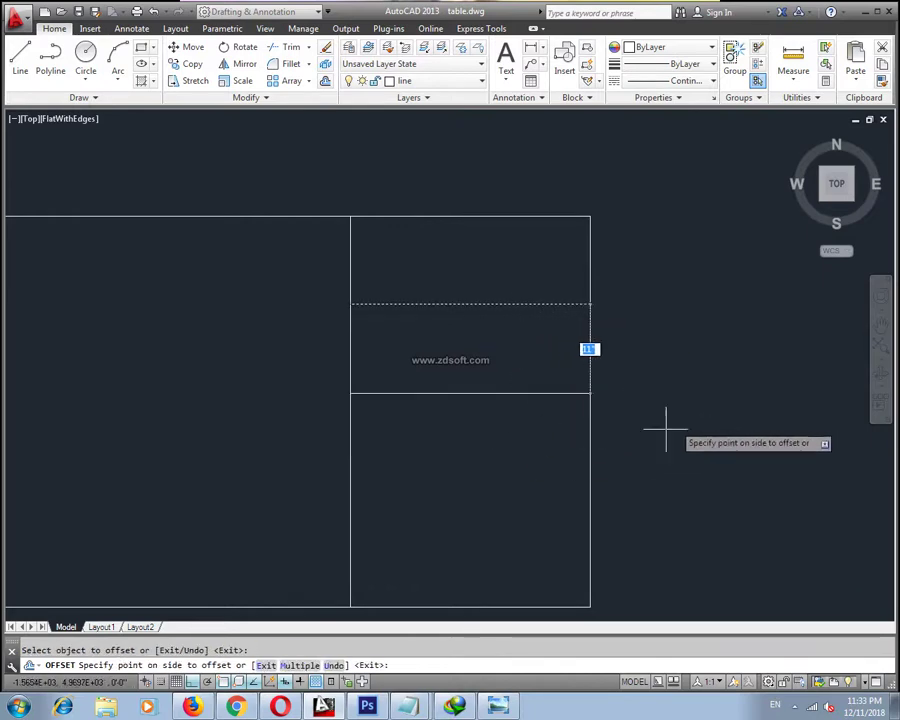
key(Return)
key(Return)
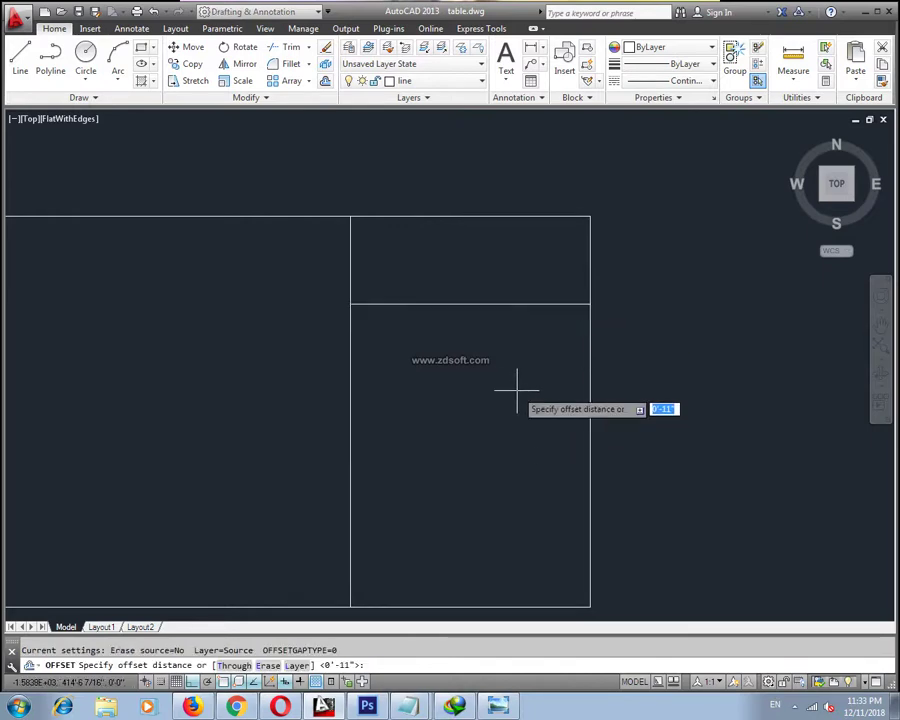
key(Escape)
key(Return)
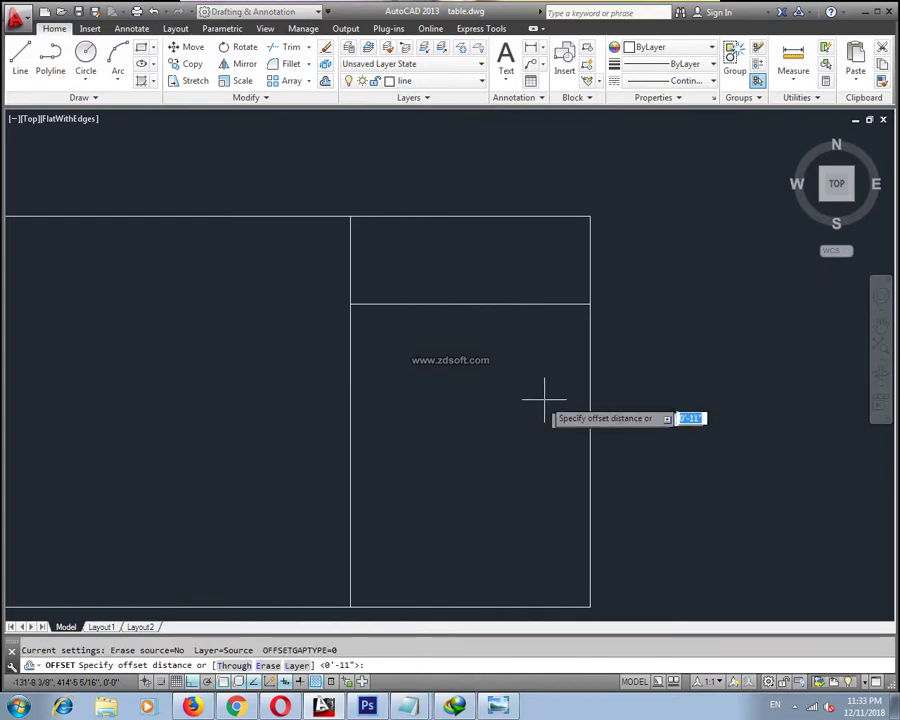
text(11)
key(Return)
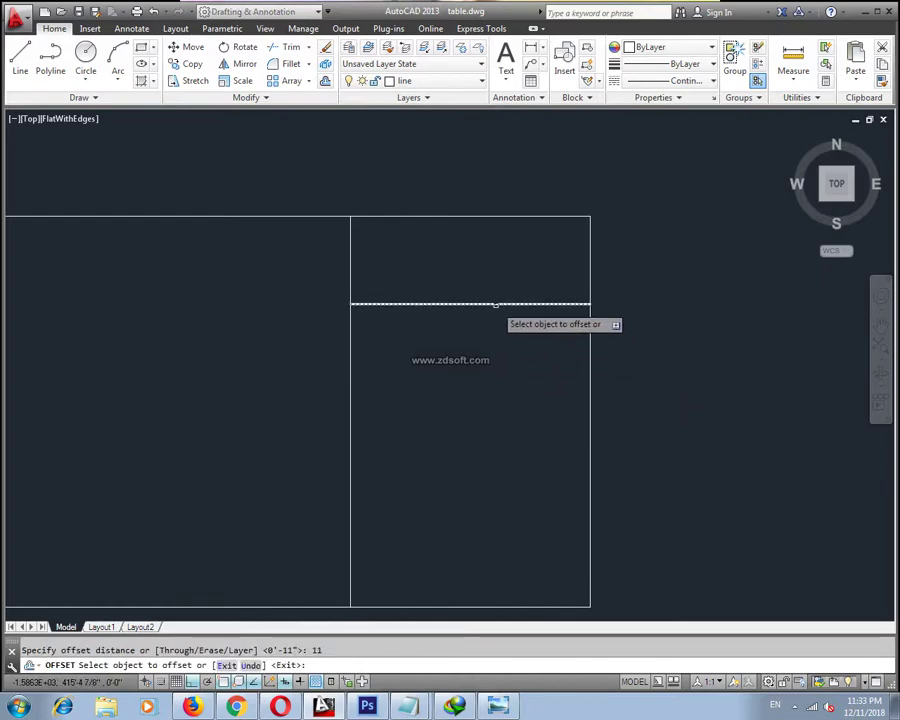
click(494, 304)
click(516, 420)
key(Escape)
Add two more horizontal dividers, each offset 11" below the previous one
key(Return)
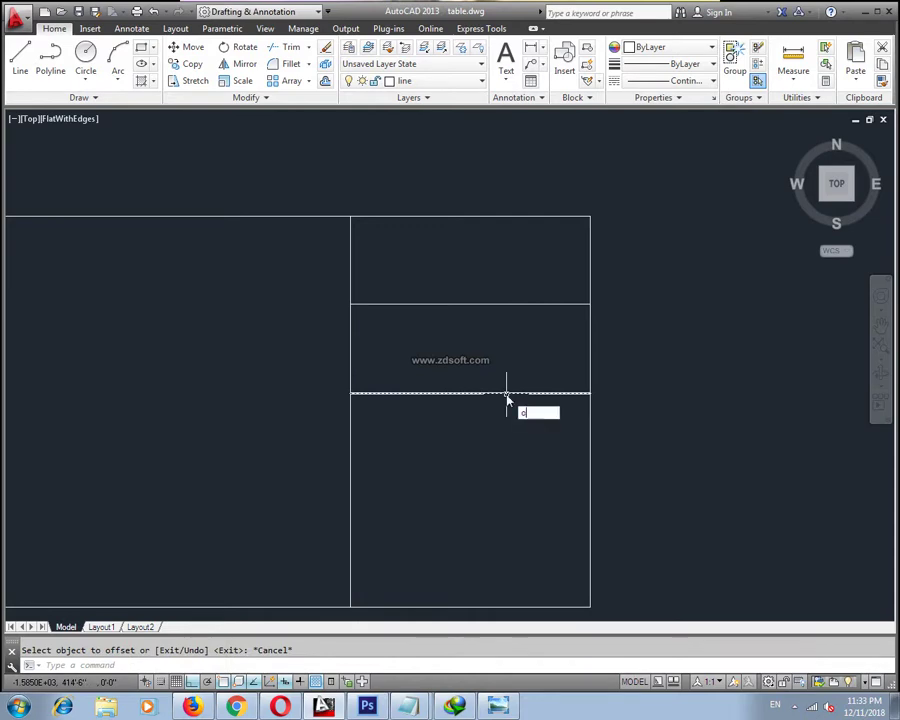
key(Return)
click(506, 393)
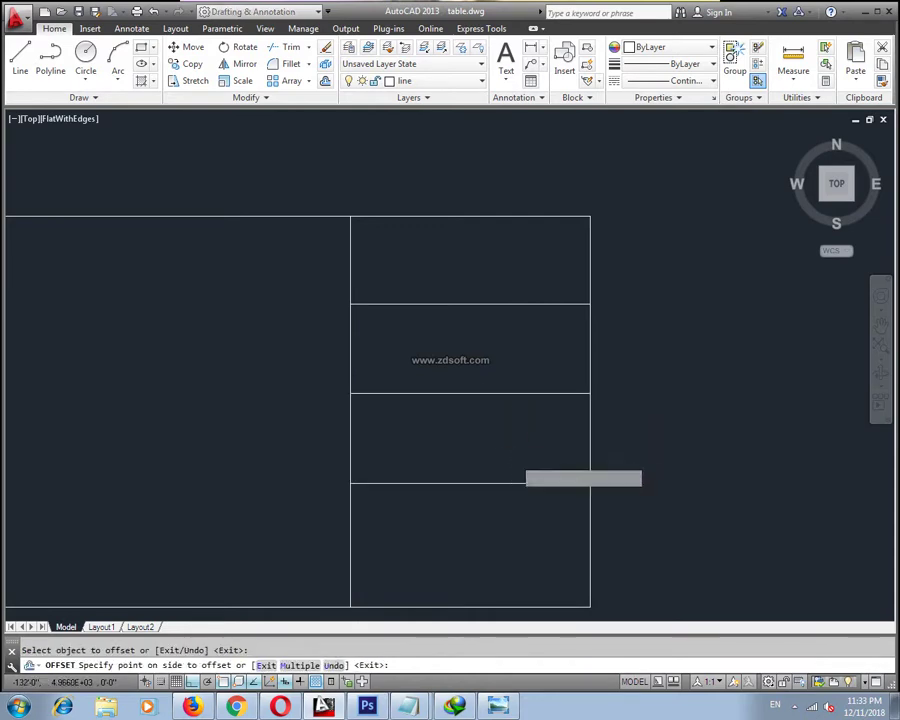
click(516, 456)
key(Escape)
mouse_move(537, 450)
middle_down()
mouse_move(487, 378)
mouse_move(504, 406)
middle_up()
text(o)
key(Return)
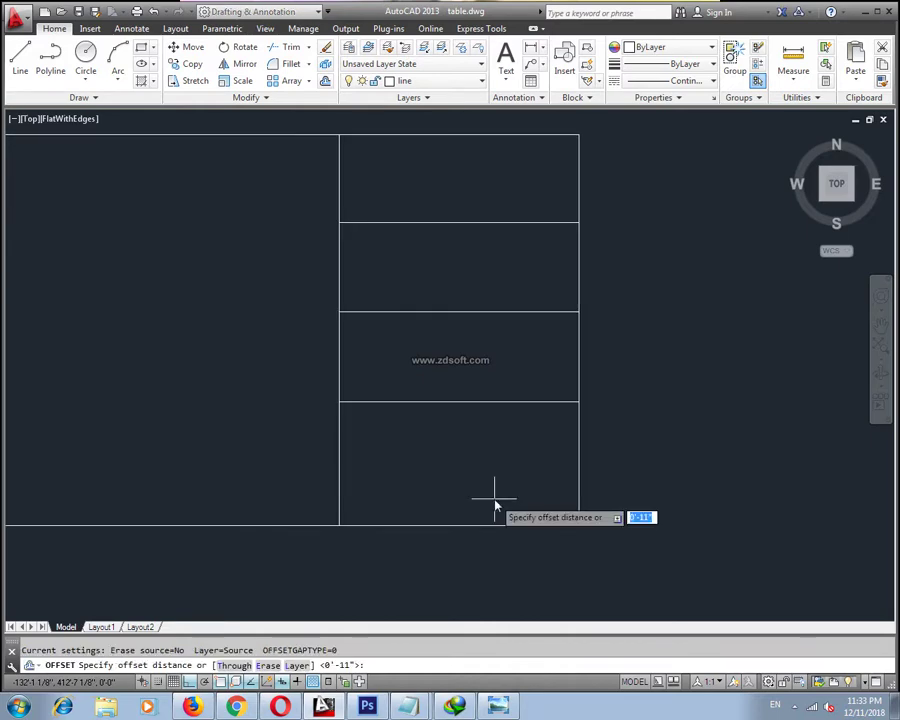
text(11)
key(Return)
click(428, 401)
click(486, 520)
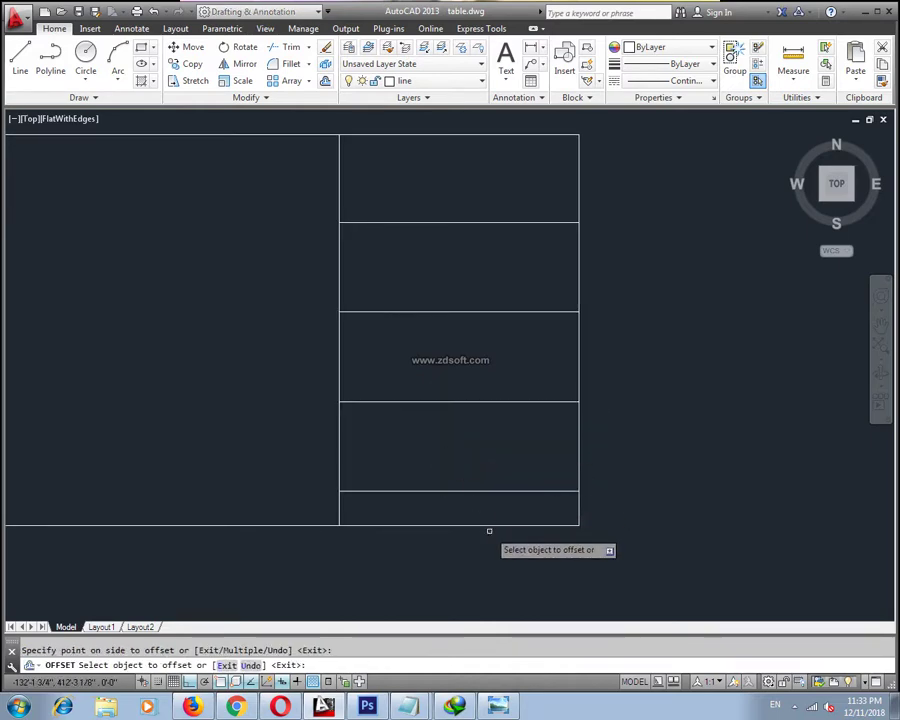
key(Escape)
scroll(500, 476, up, 2)
Move the bottom right-column divider upward, then bring the whole table into view
click(499, 474)
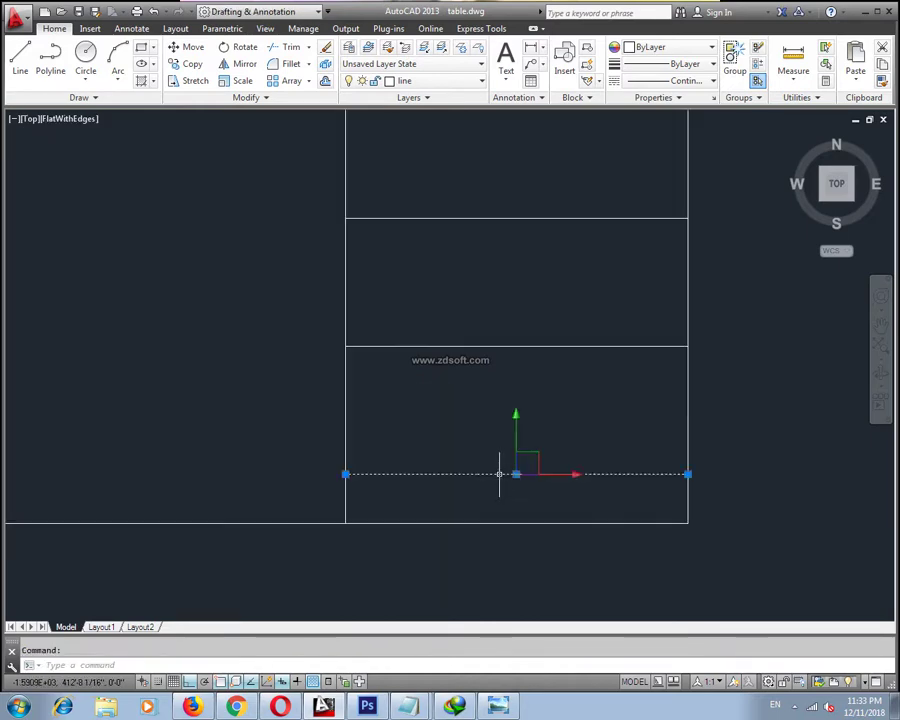
text(m)
key(Return)
click(345, 474)
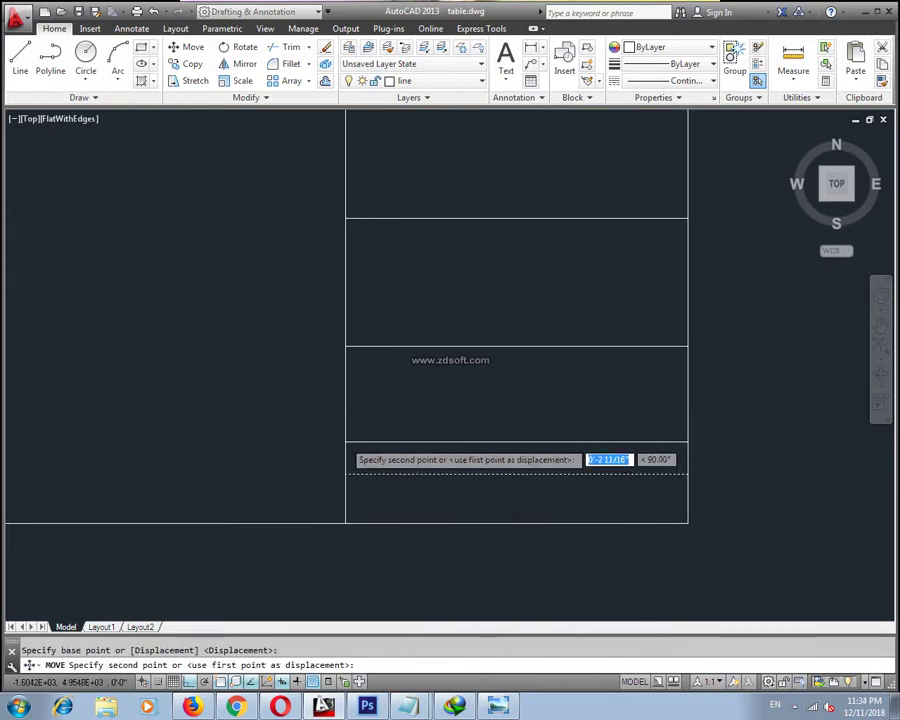
key(Escape)
scroll(518, 466, down, 2)
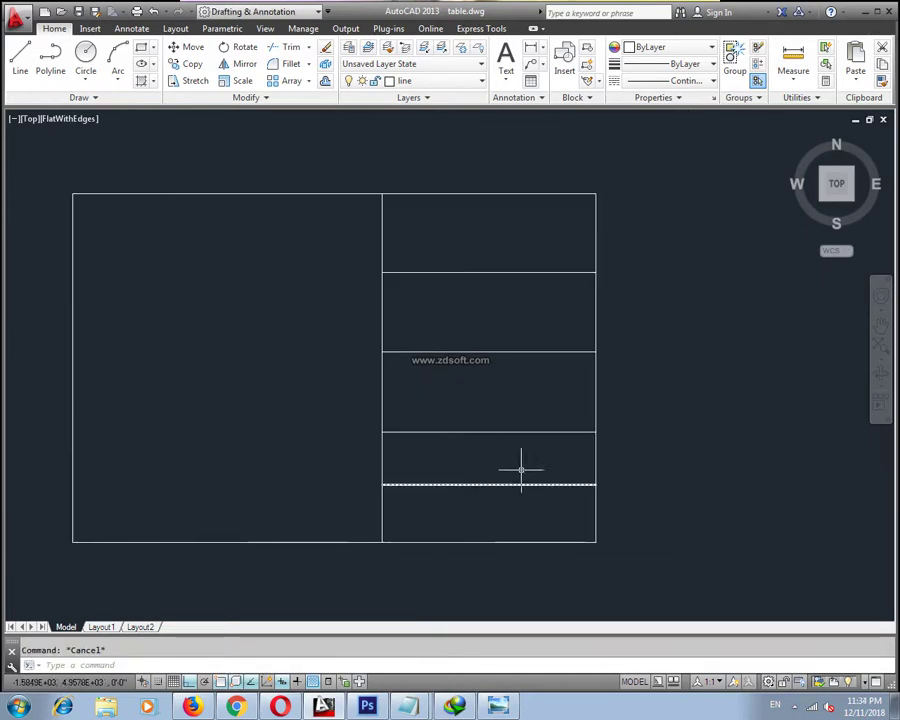
middle_drag(518, 466, 519, 489)
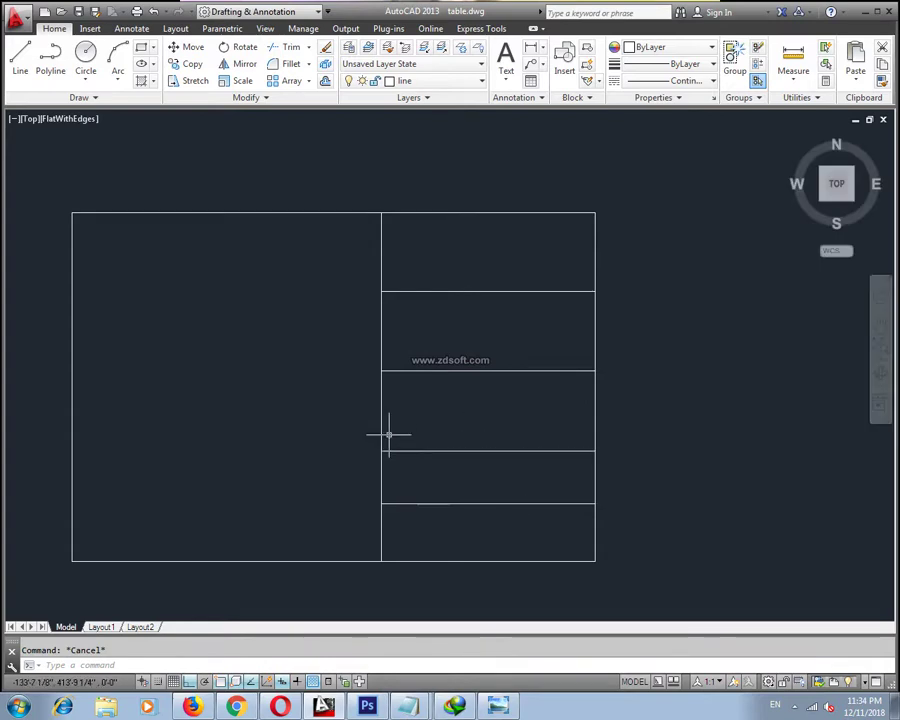
middle_drag(388, 434, 435, 430)
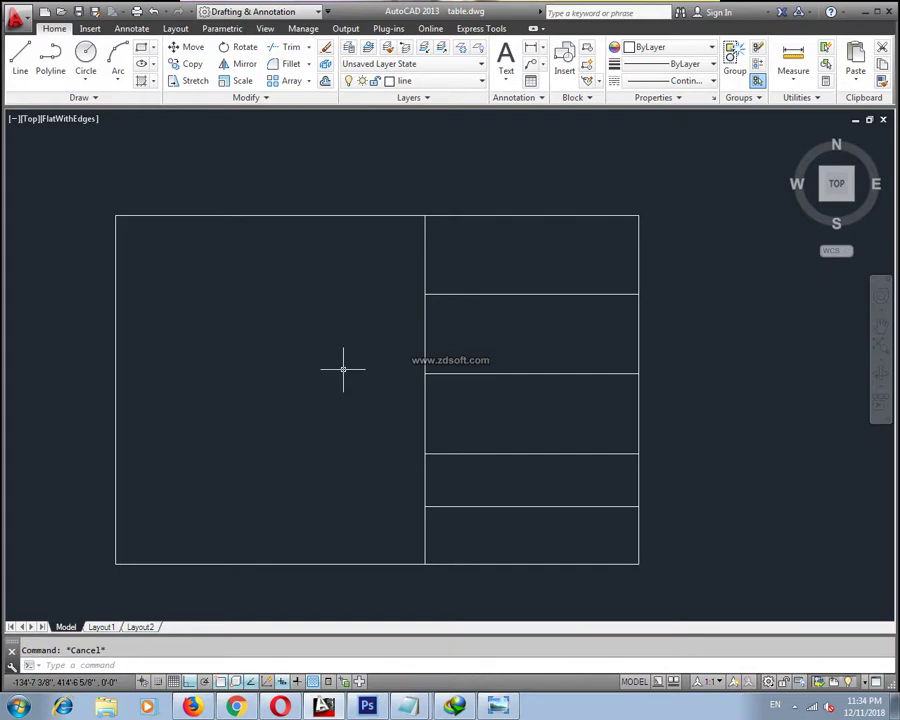
middle_drag(328, 366, 293, 354)
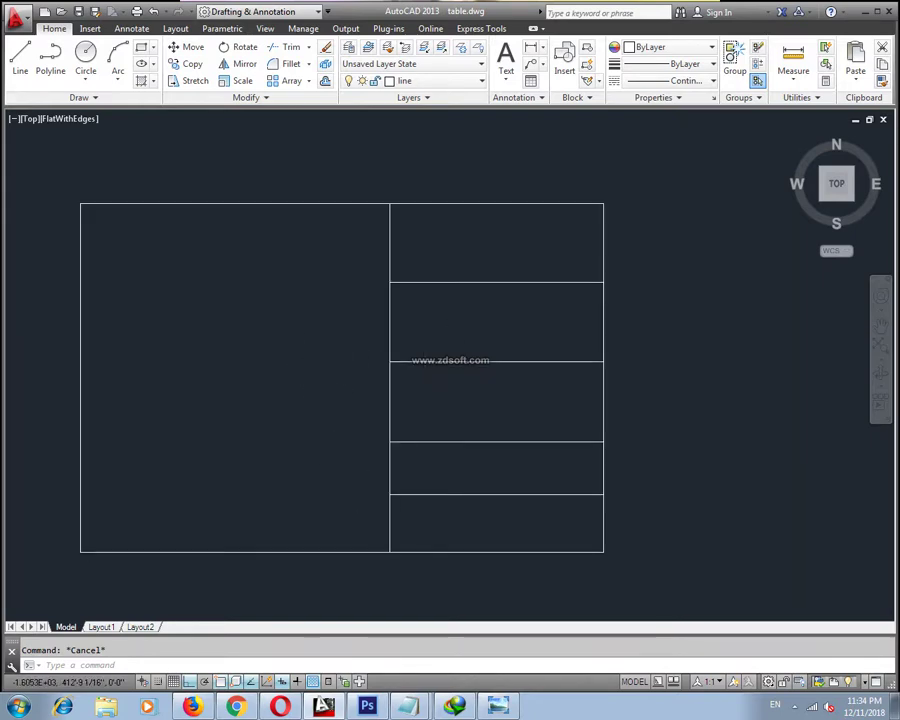
Extend the bottom divider line left to the strip's outer border
text(ex)
key(Return)
key(Return)
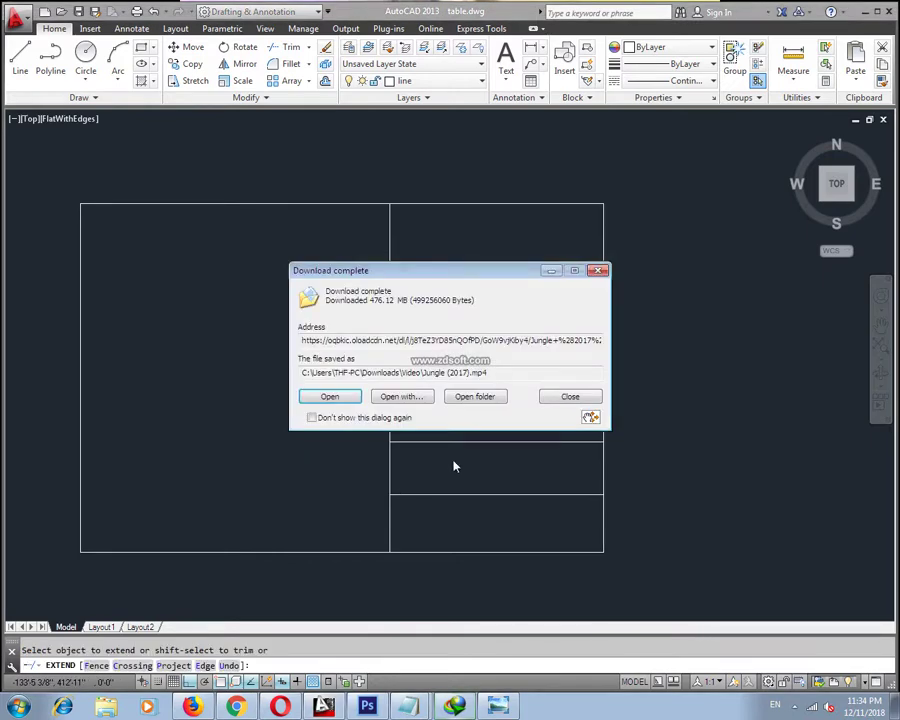
click(551, 271)
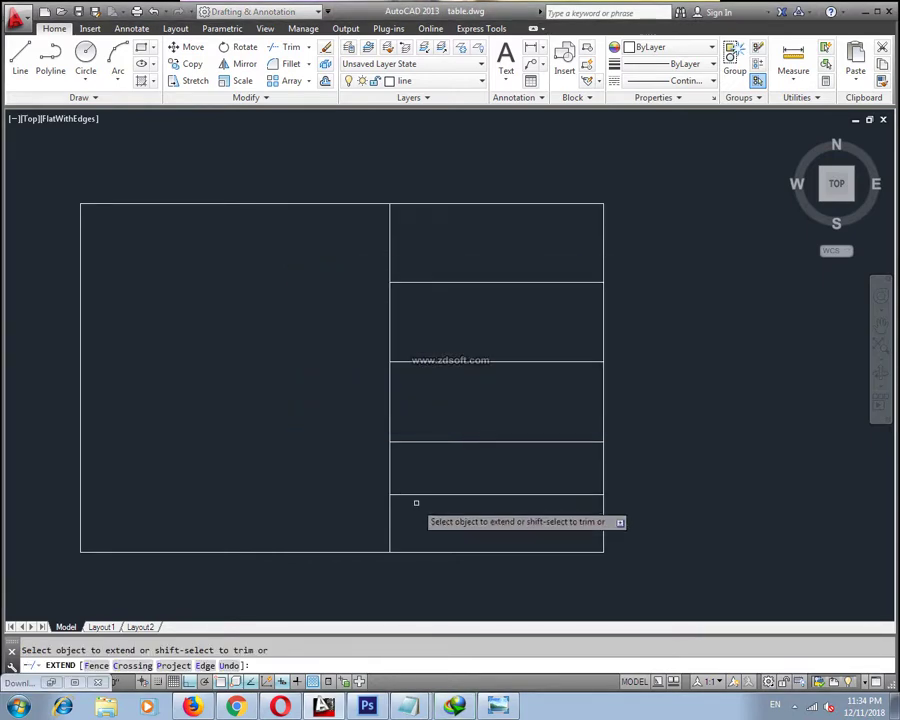
click(412, 494)
key(Escape)
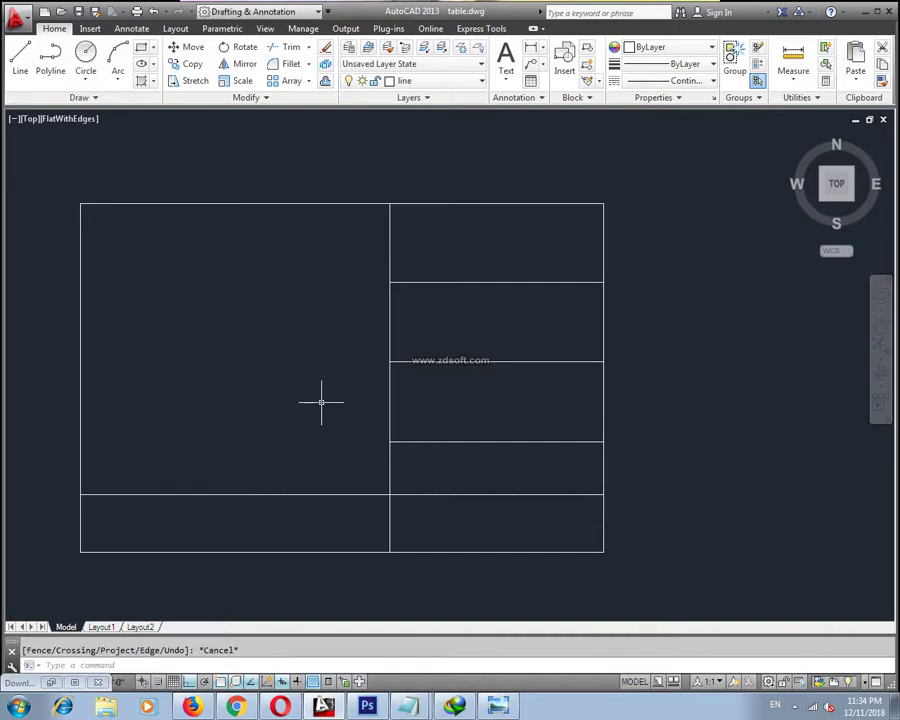
middle_drag(344, 414, 355, 411)
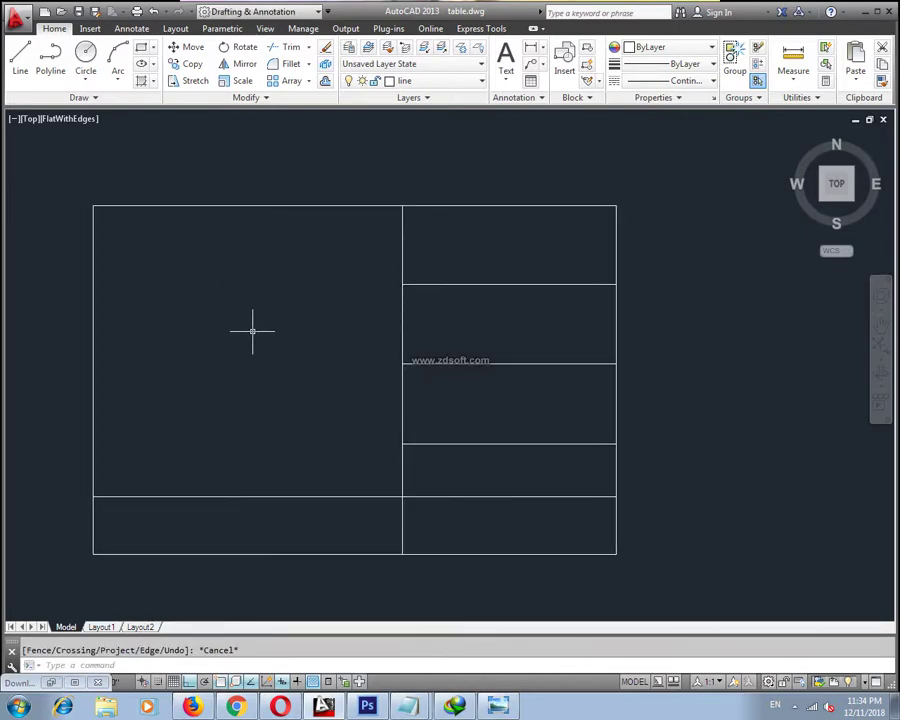
key(Escape)
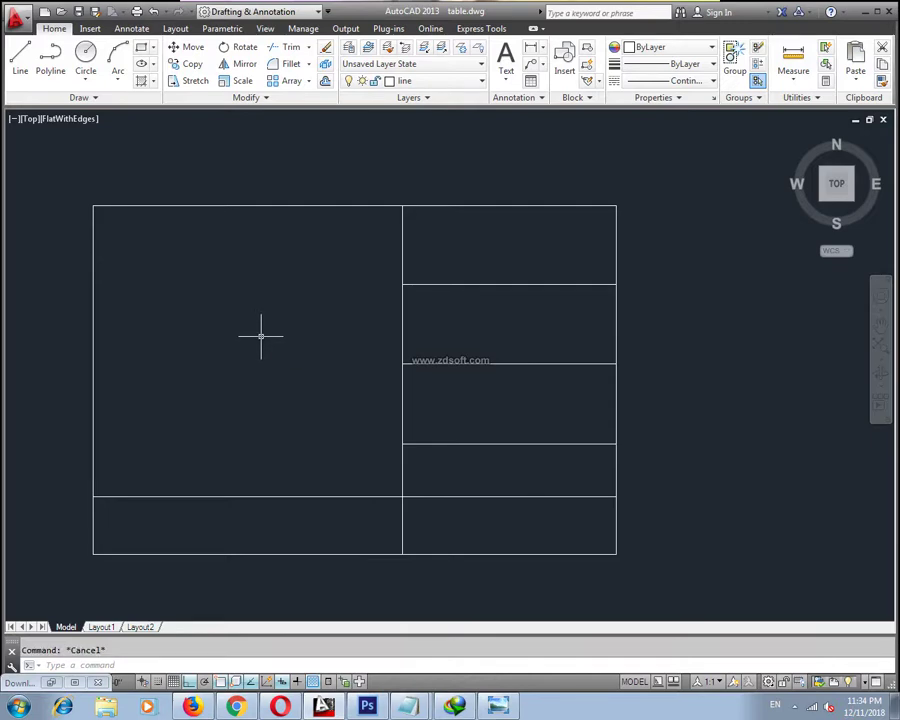
Add multiline text 'Institute' in a box at the top of the left cell
text(mt)
key(Return)
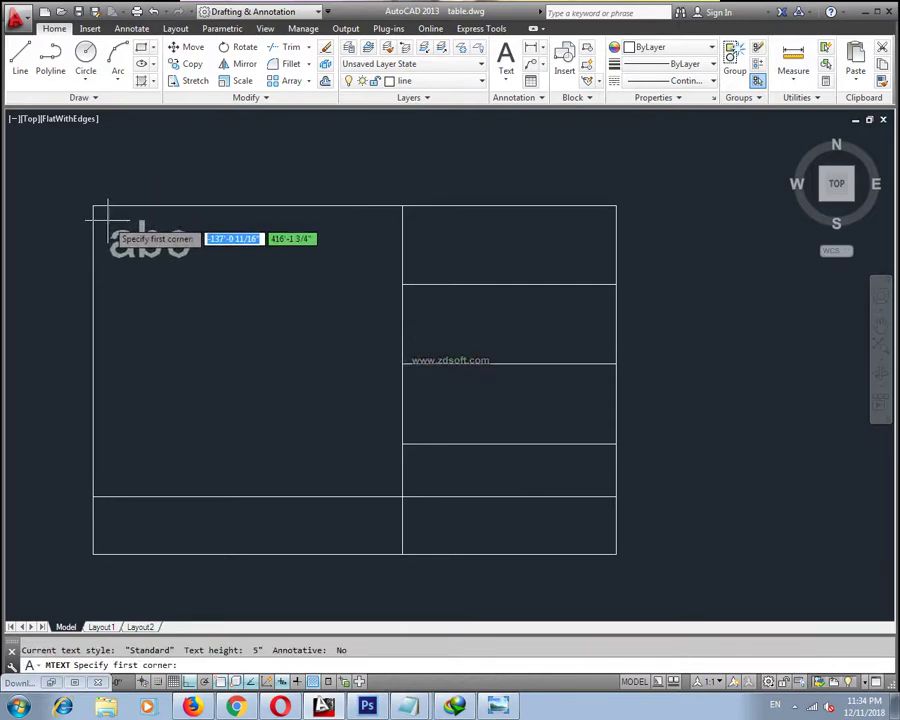
click(108, 221)
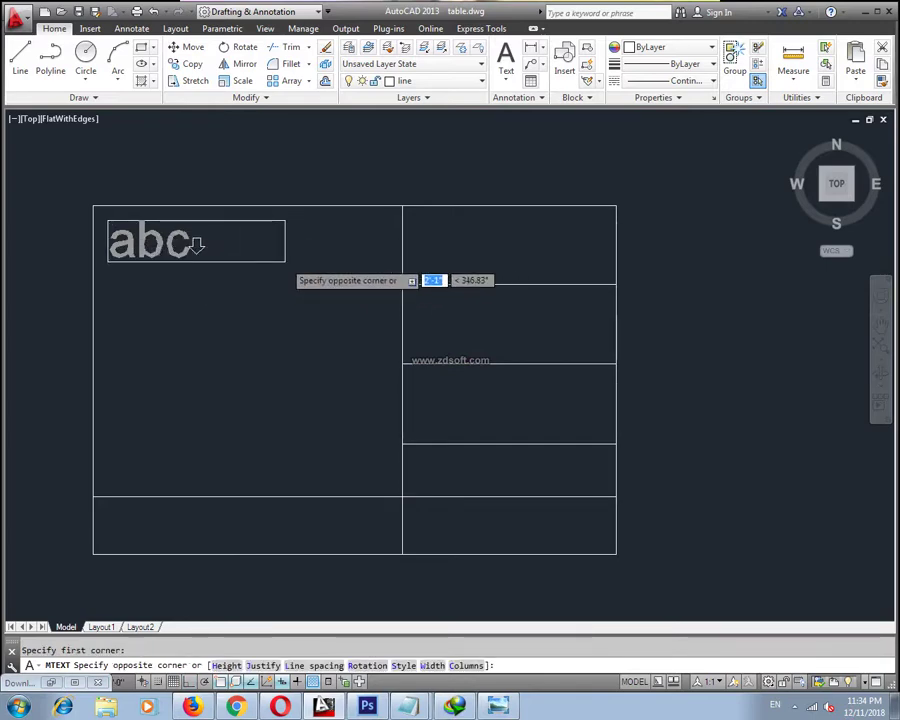
click(285, 261)
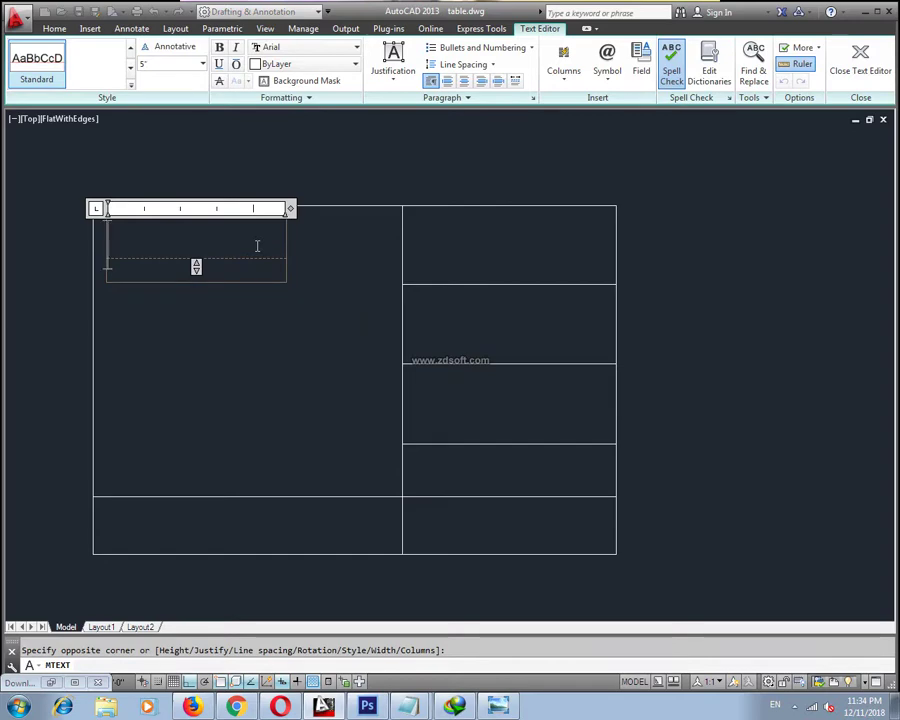
text(Ins)
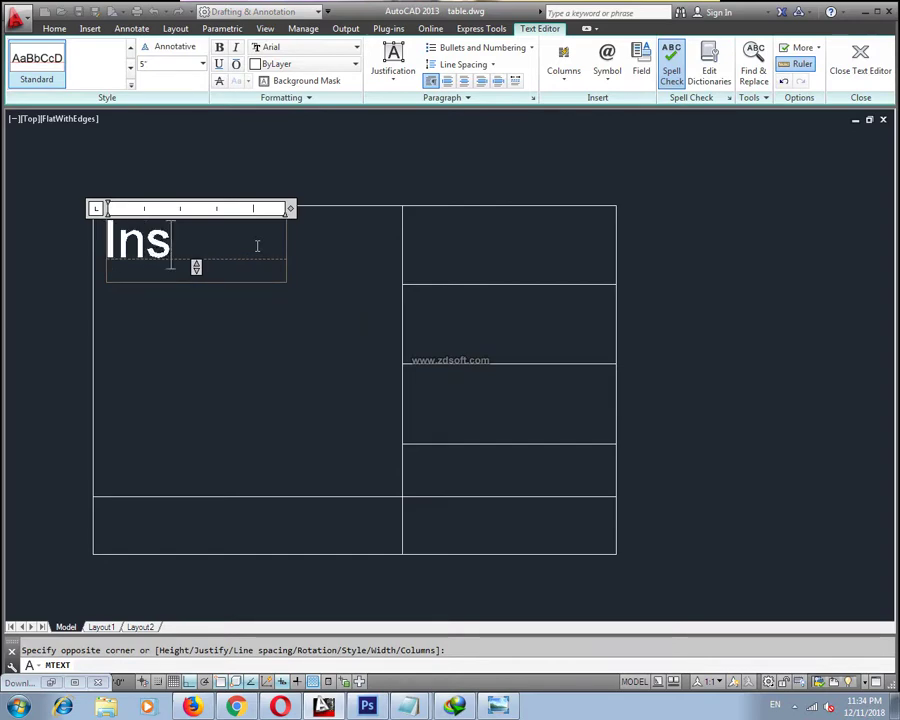
text(titute)
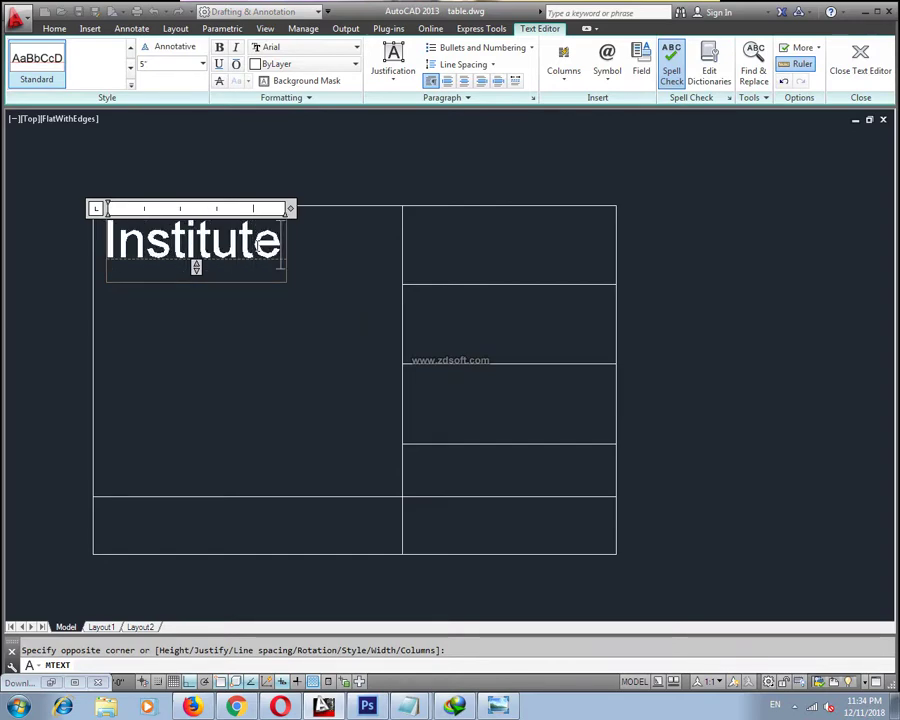
click(212, 185)
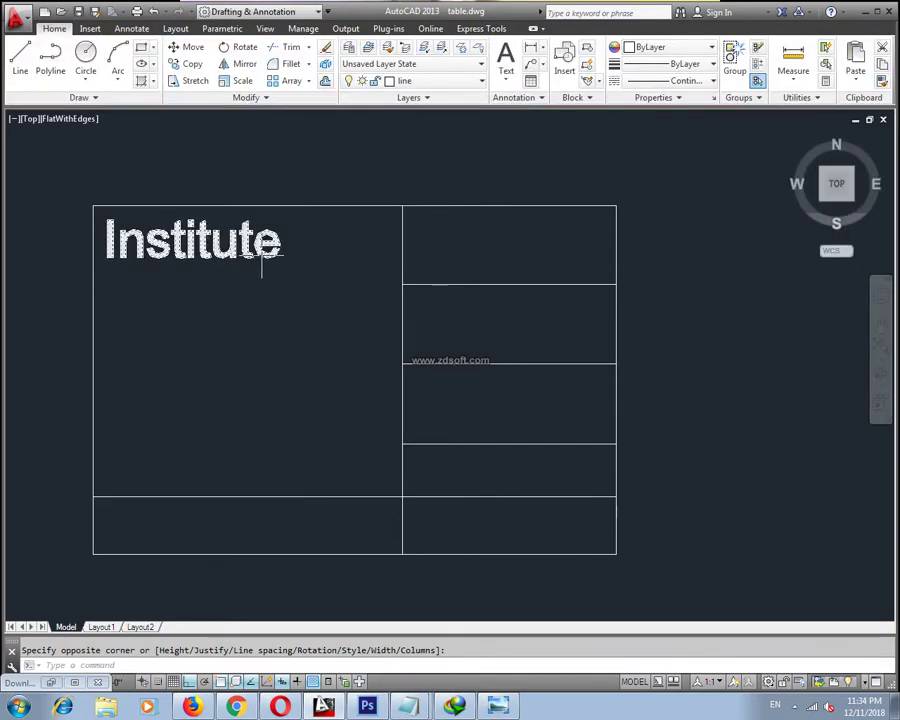
mouse_move(260, 266)
middle_down()
mouse_move(208, 266)
mouse_move(248, 264)
middle_up()
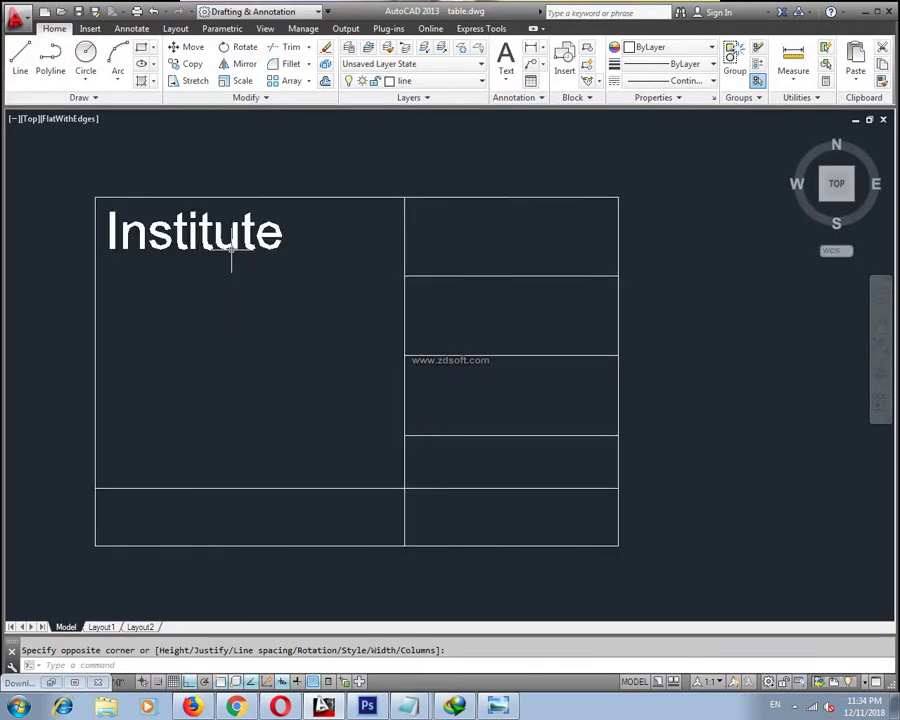
click(228, 248)
Change the Institute text height to 4" in the Text Editor
text(co)
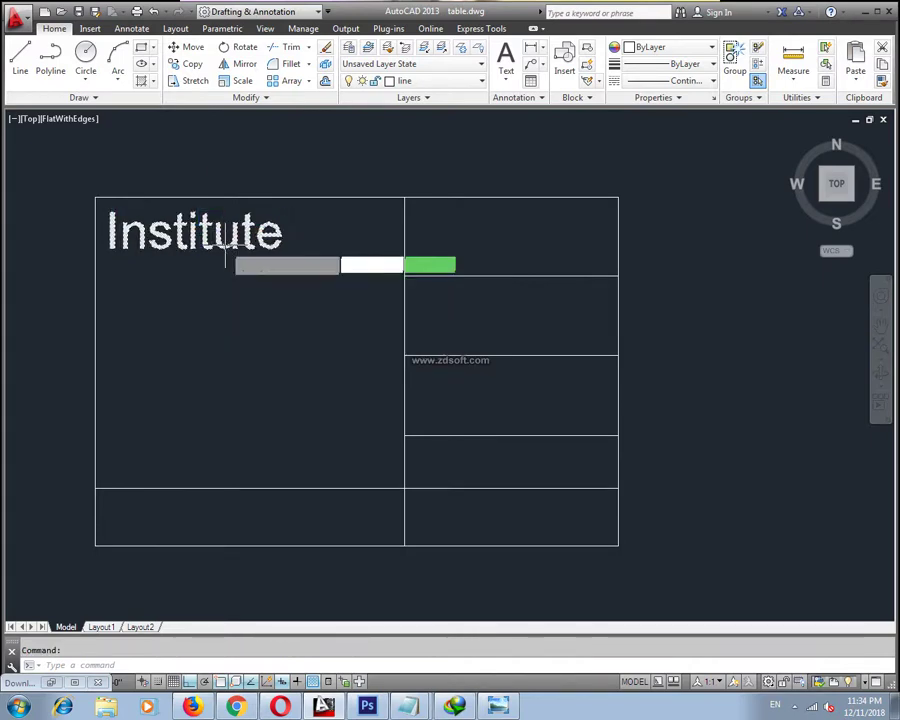
key(Return)
click(286, 249)
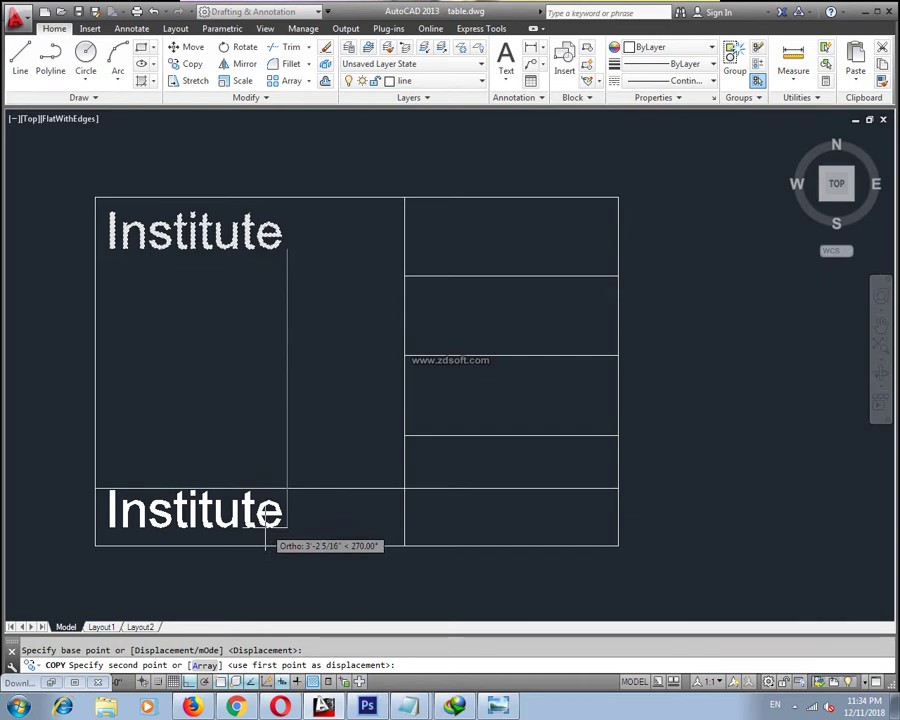
key(Escape)
double_click(255, 240)
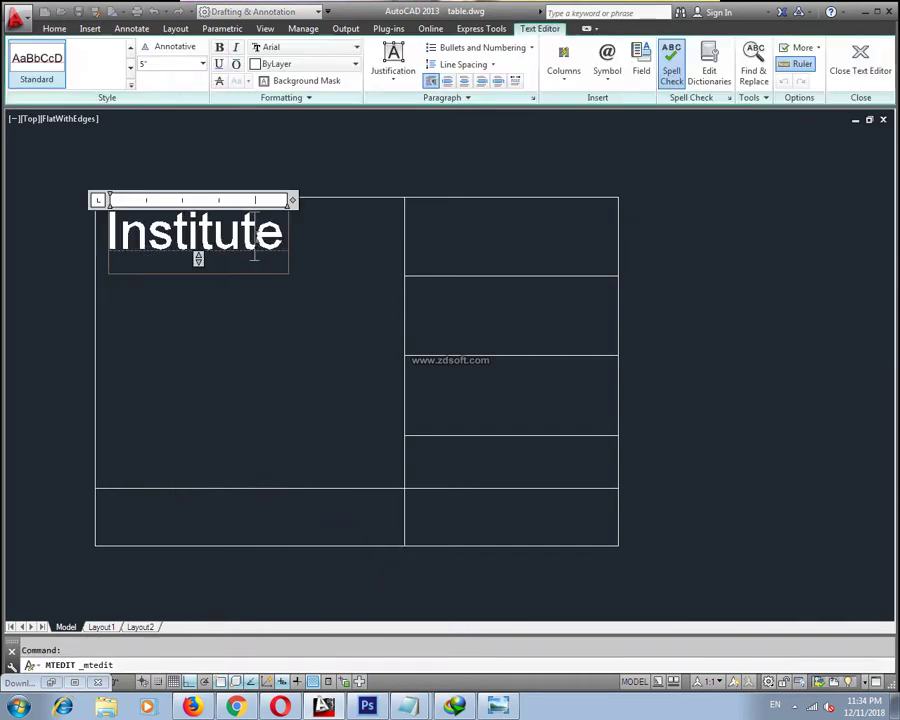
click(158, 64)
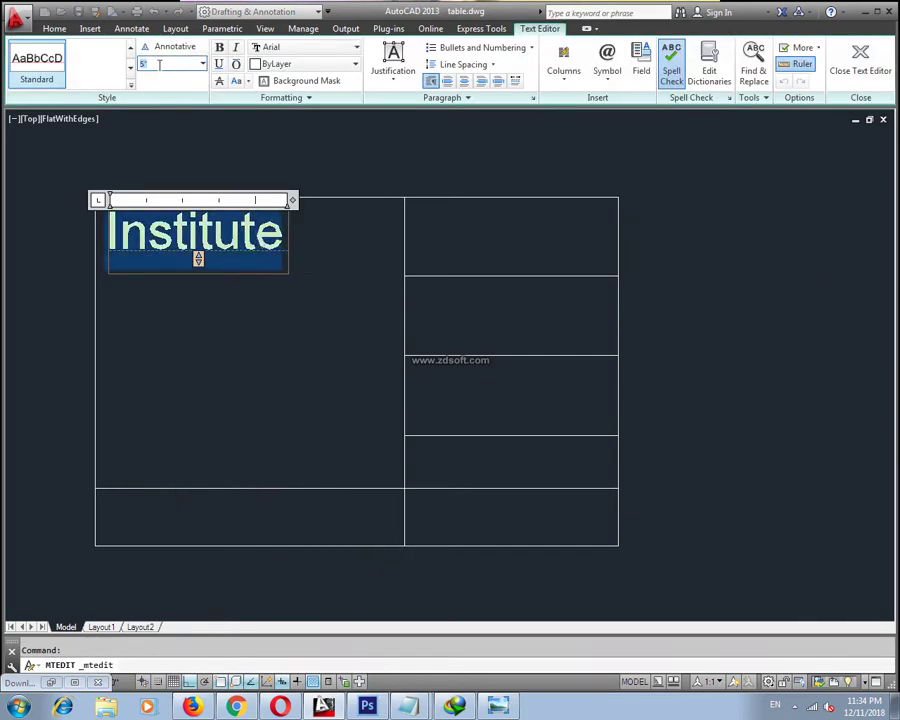
text(4)
key(Return)
click(185, 126)
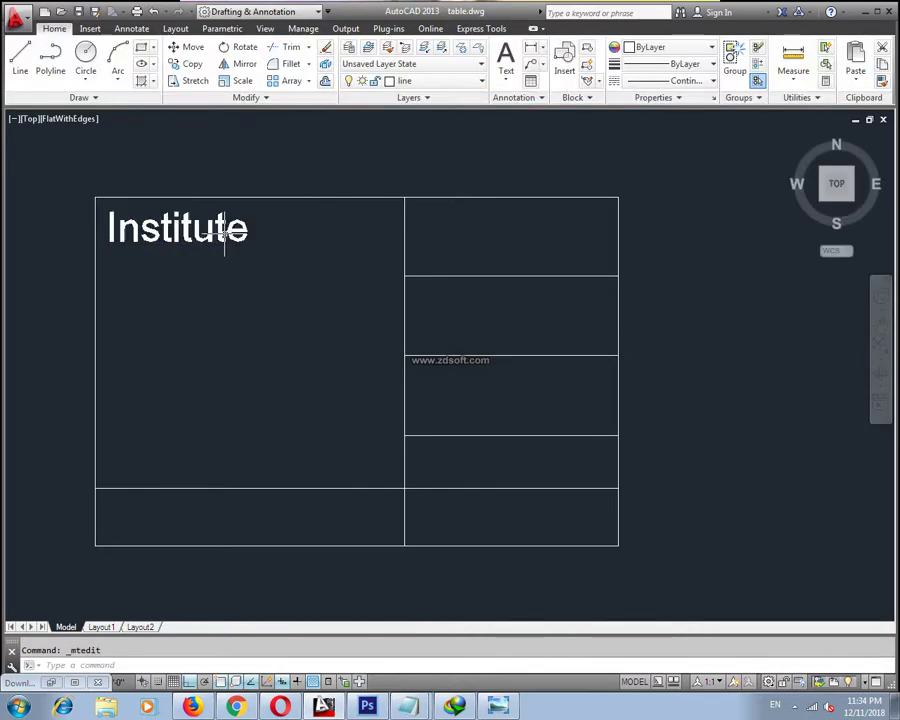
Copy the Institute text into the bottom-left cell and the top-right cell
click(224, 232)
key(Return)
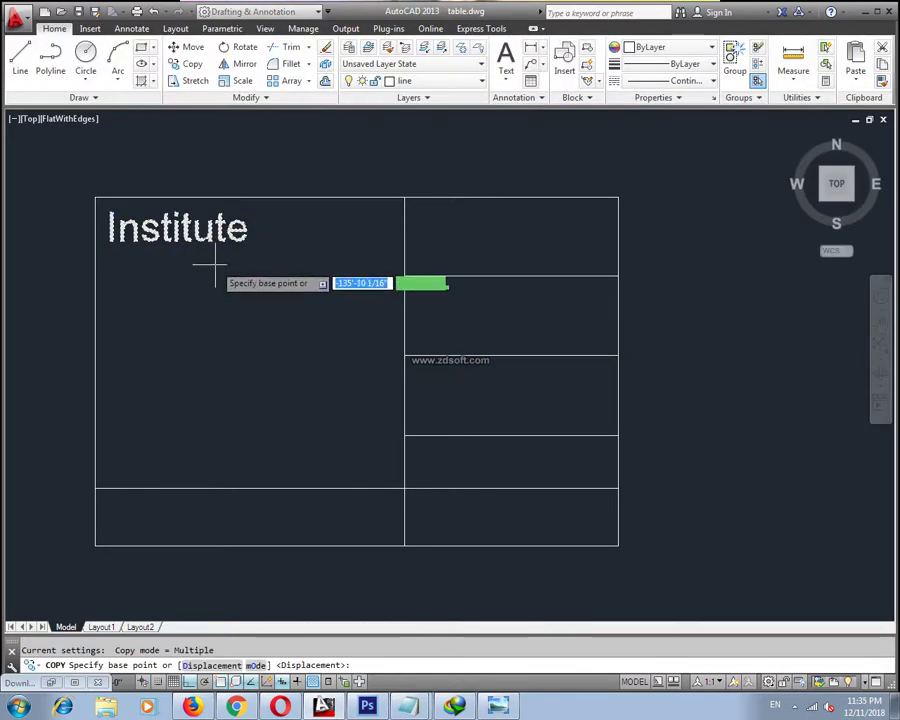
click(109, 241)
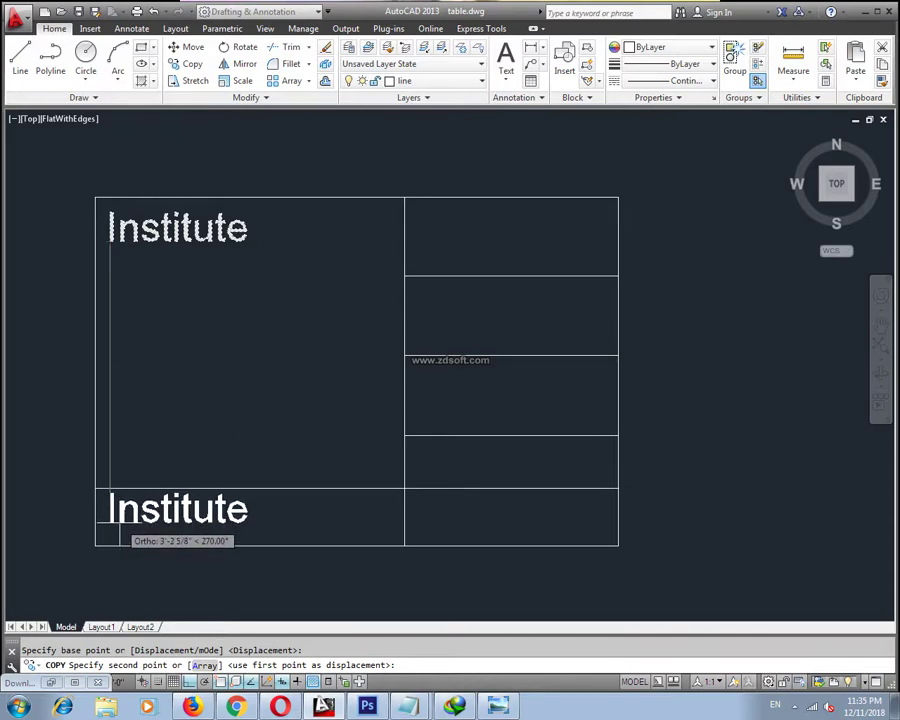
click(121, 521)
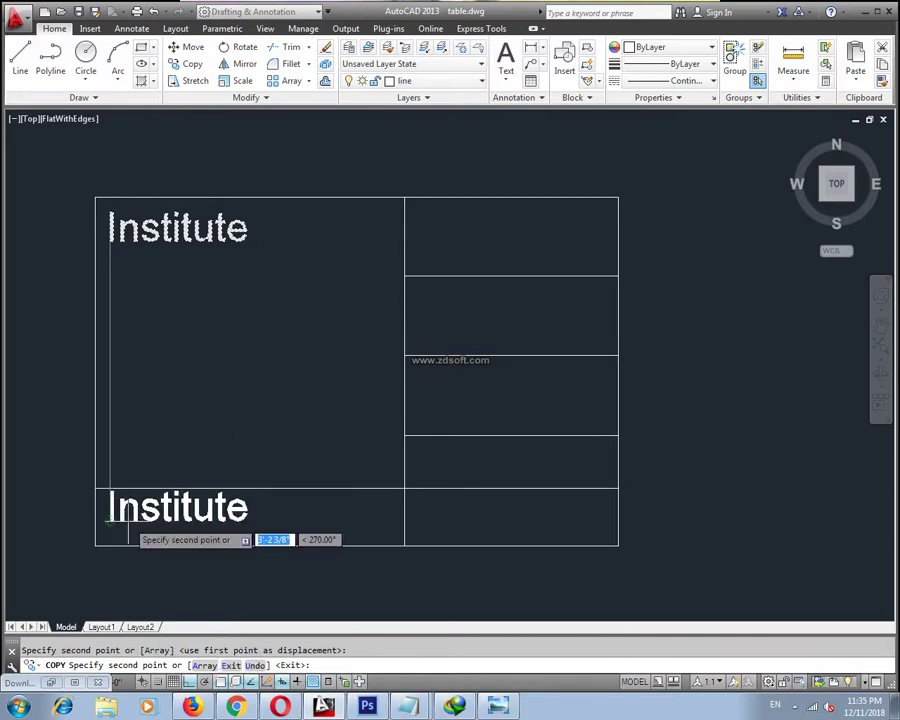
click(192, 682)
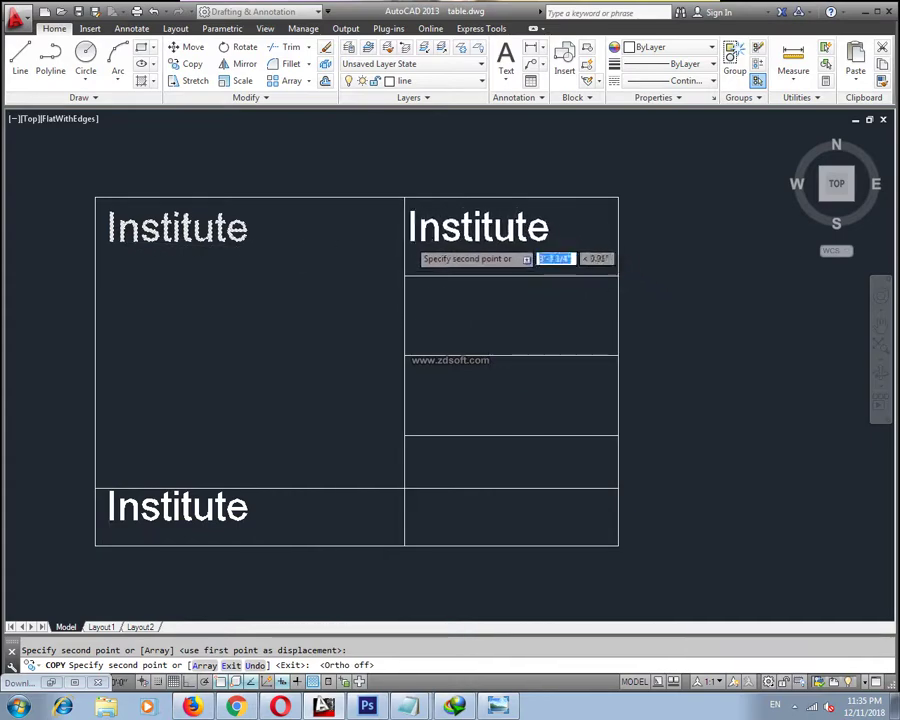
click(401, 231)
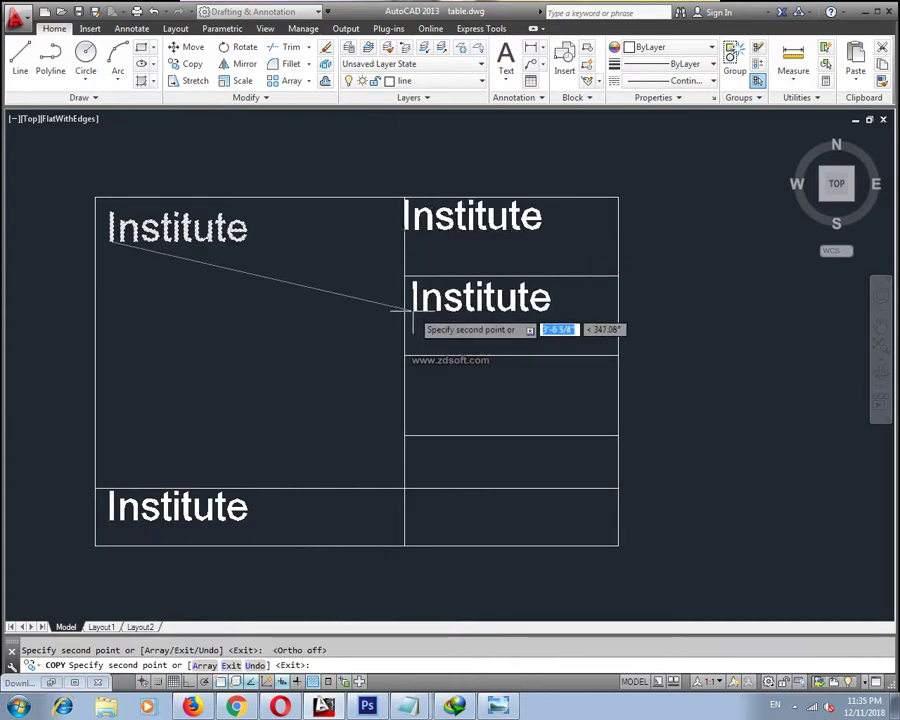
key(Escape)
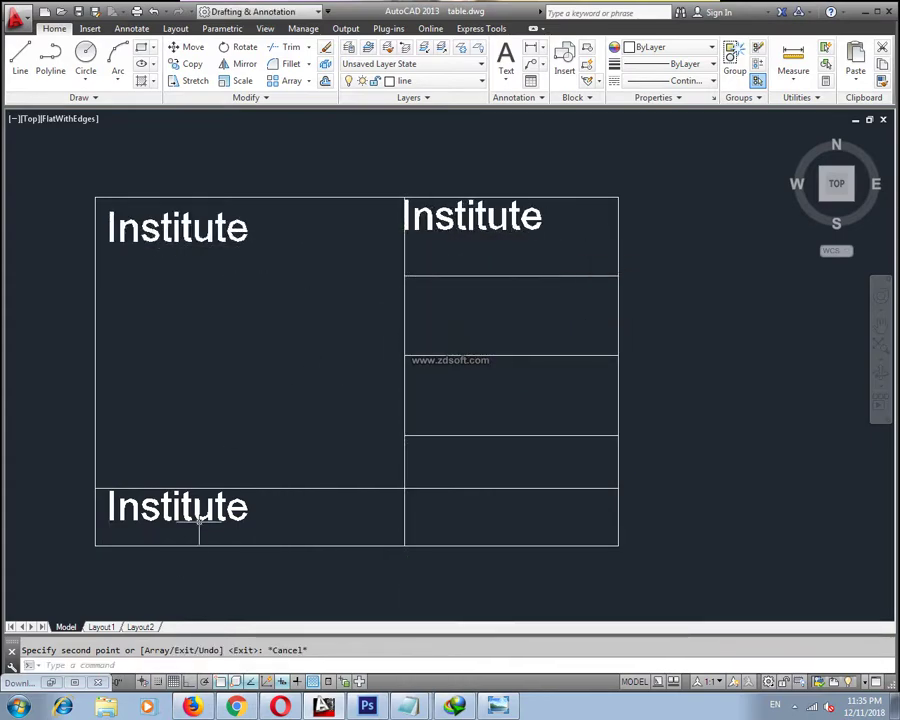
Make the bottom-left Institute text 2" tall and delete the large top-right copy
double_click(193, 507)
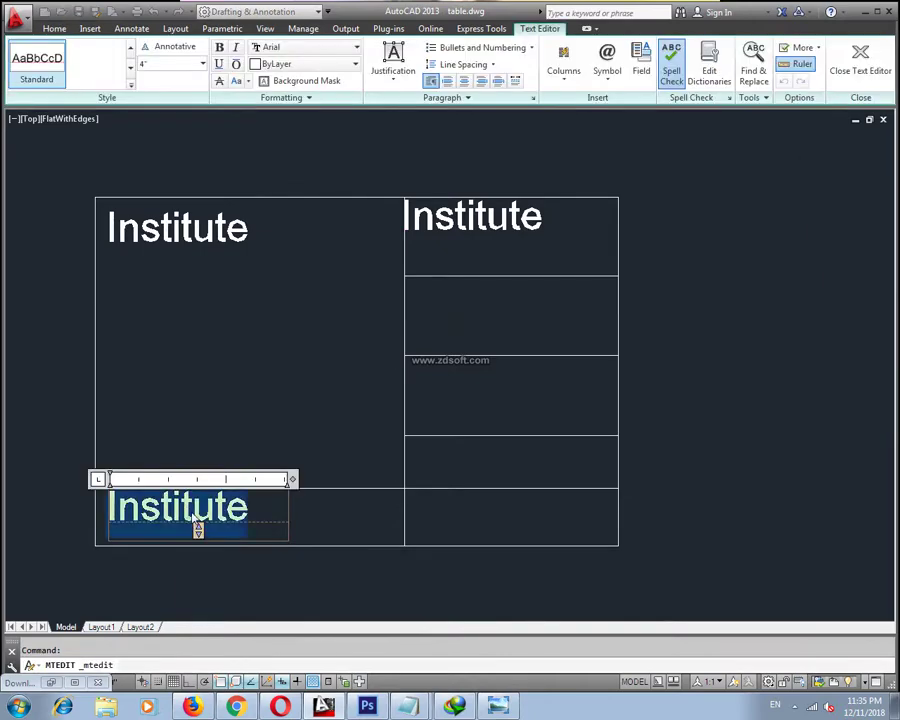
click(153, 65)
text(2)
key(Return)
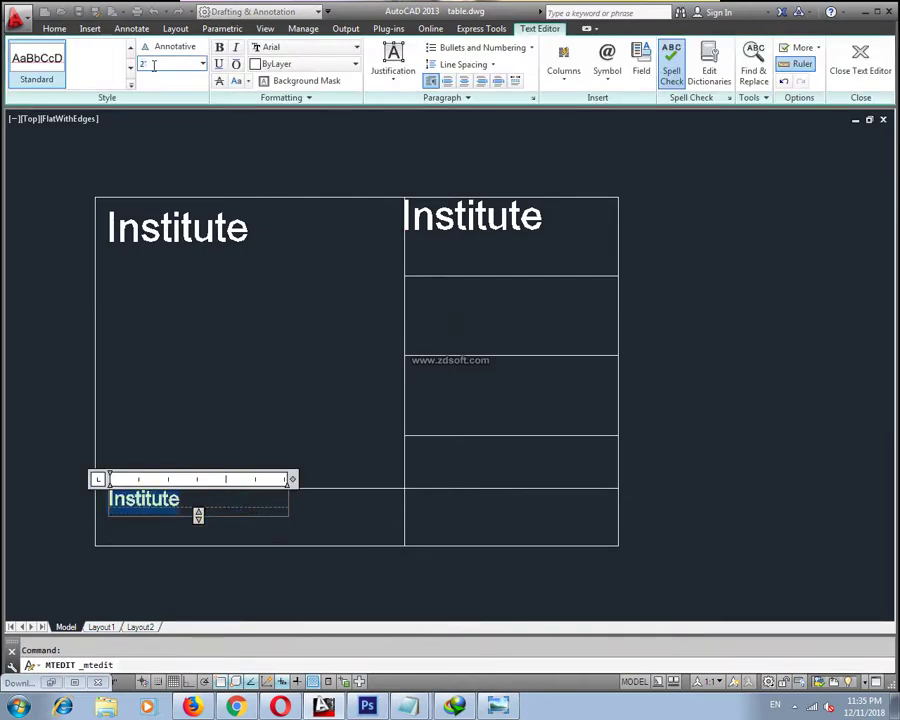
click(183, 186)
click(462, 239)
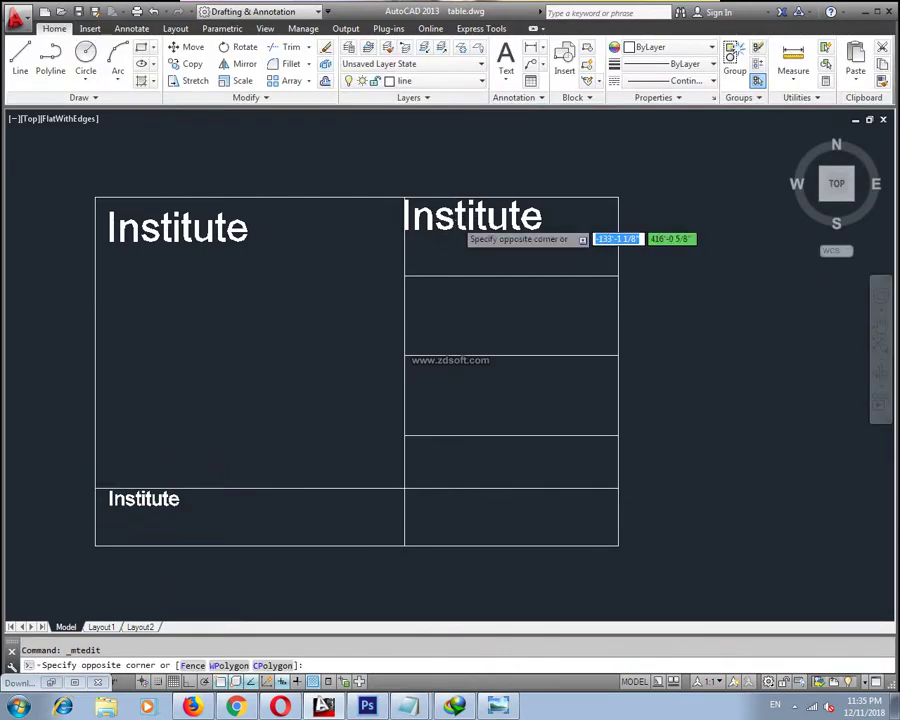
click(463, 220)
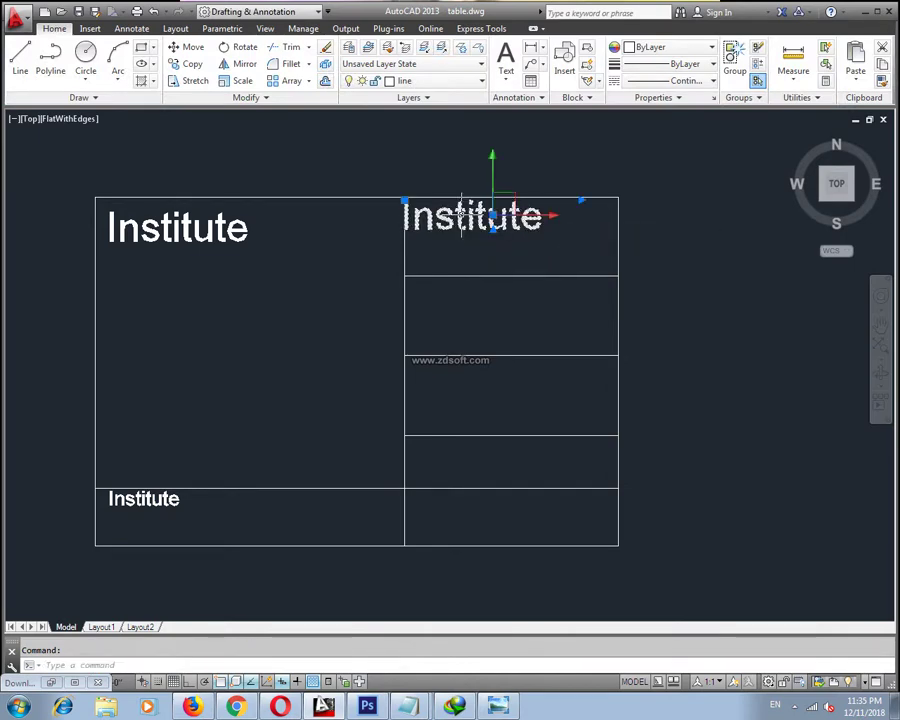
key(Delete)
Copy the small Institute text into all five right-column cells
click(152, 498)
text(co)
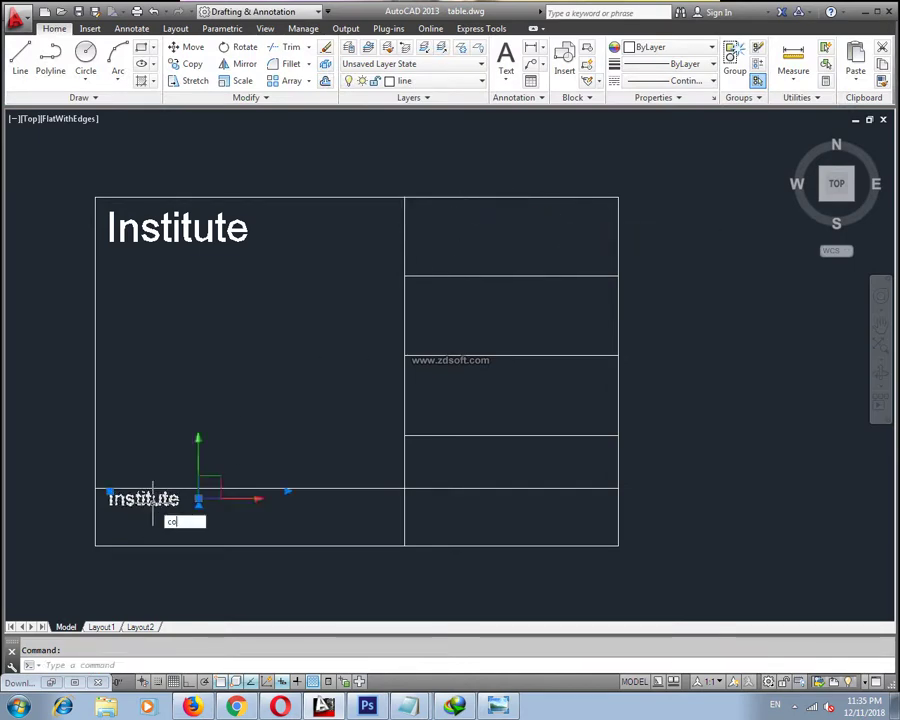
key(Return)
click(130, 490)
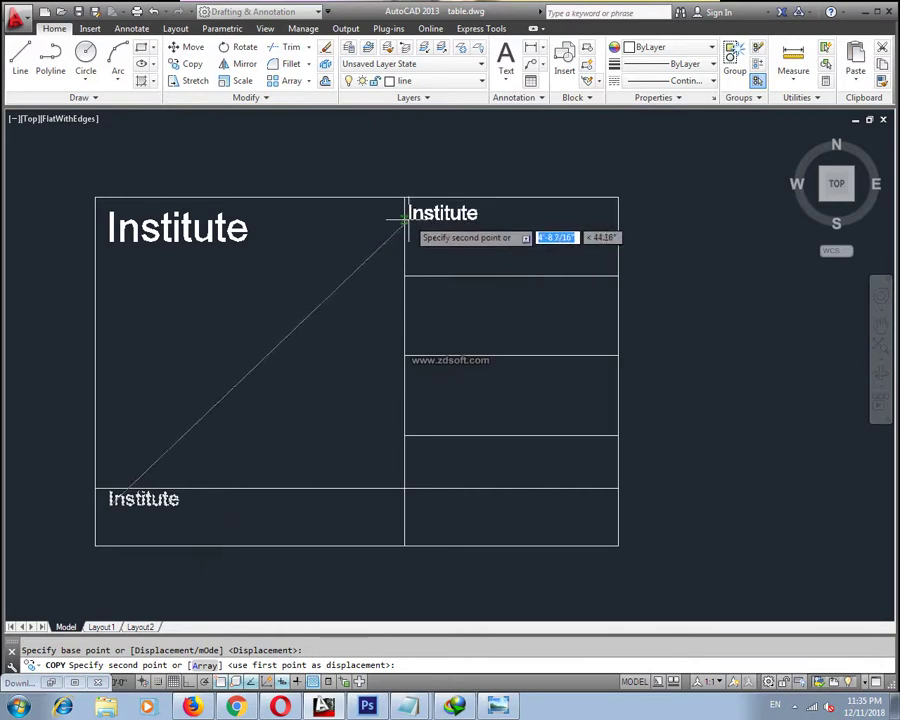
click(404, 218)
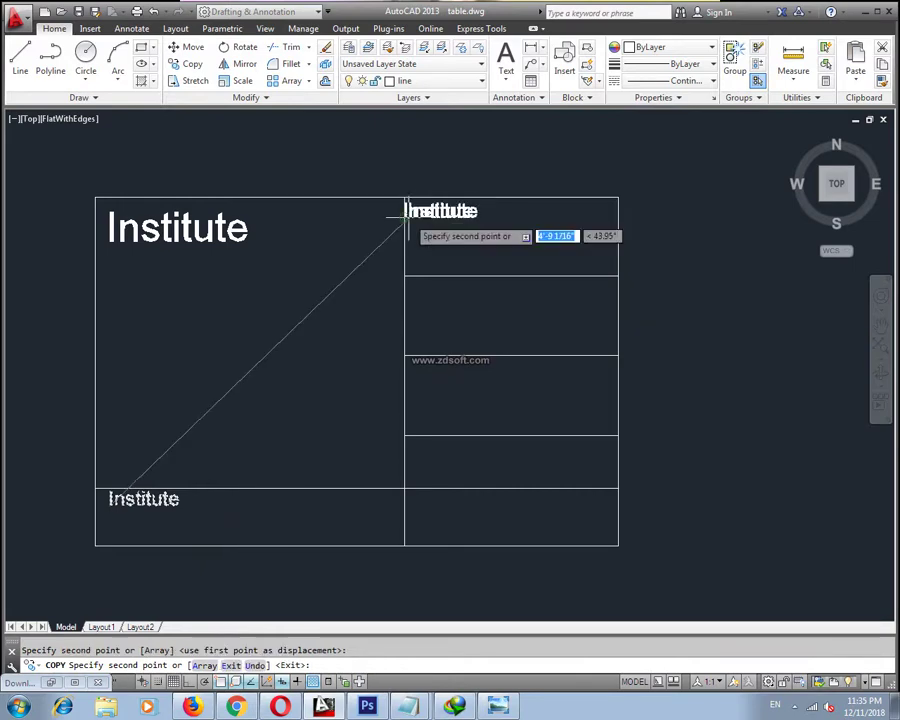
click(406, 295)
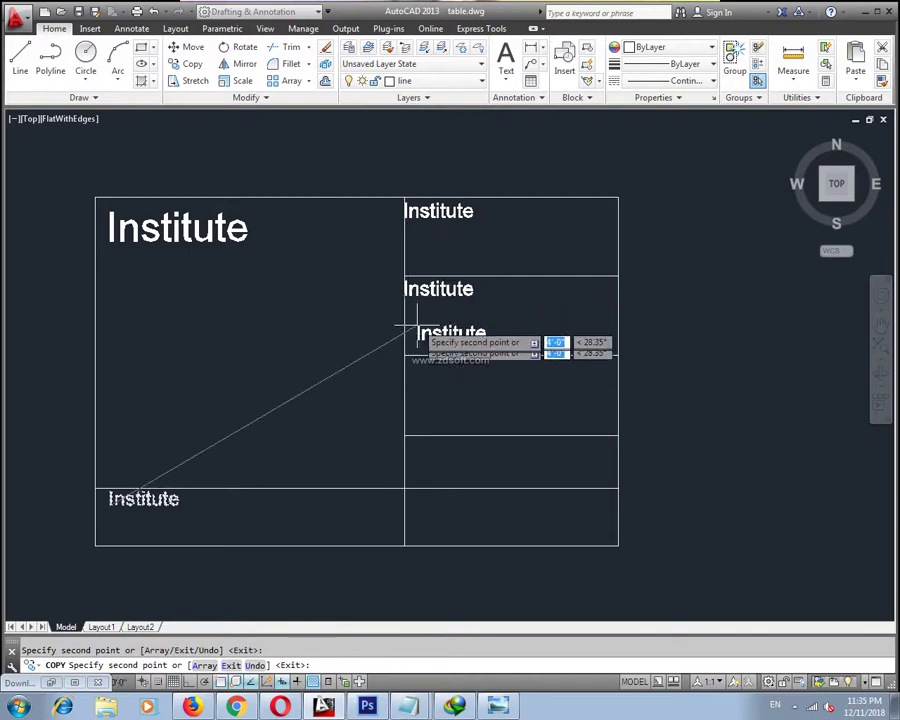
click(406, 371)
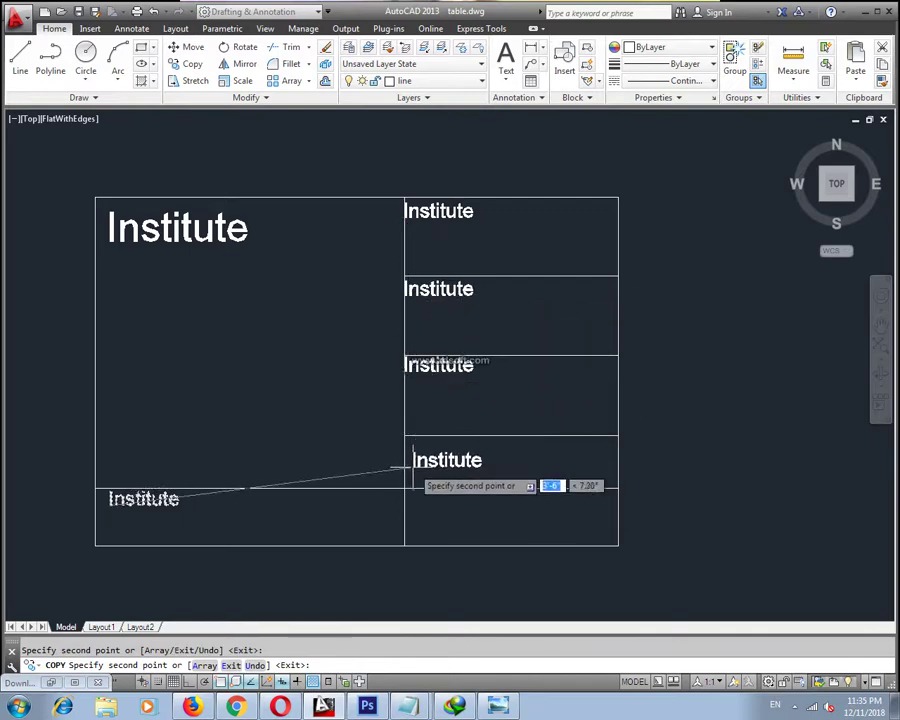
click(406, 455)
click(411, 506)
key(Escape)
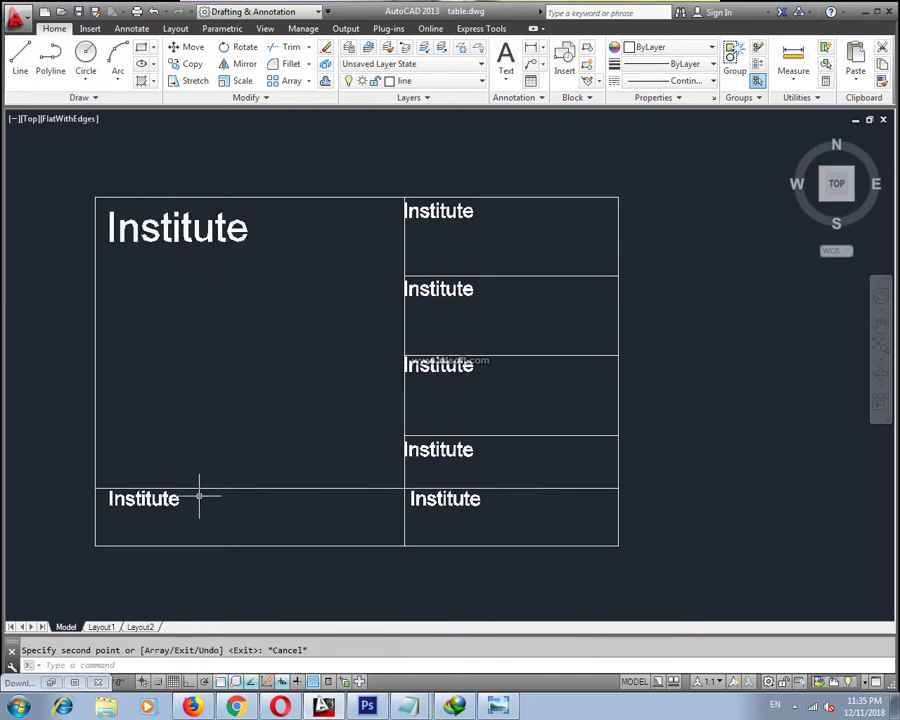
Retype the bottom-left Institute text as 'Title:'
double_click(157, 505)
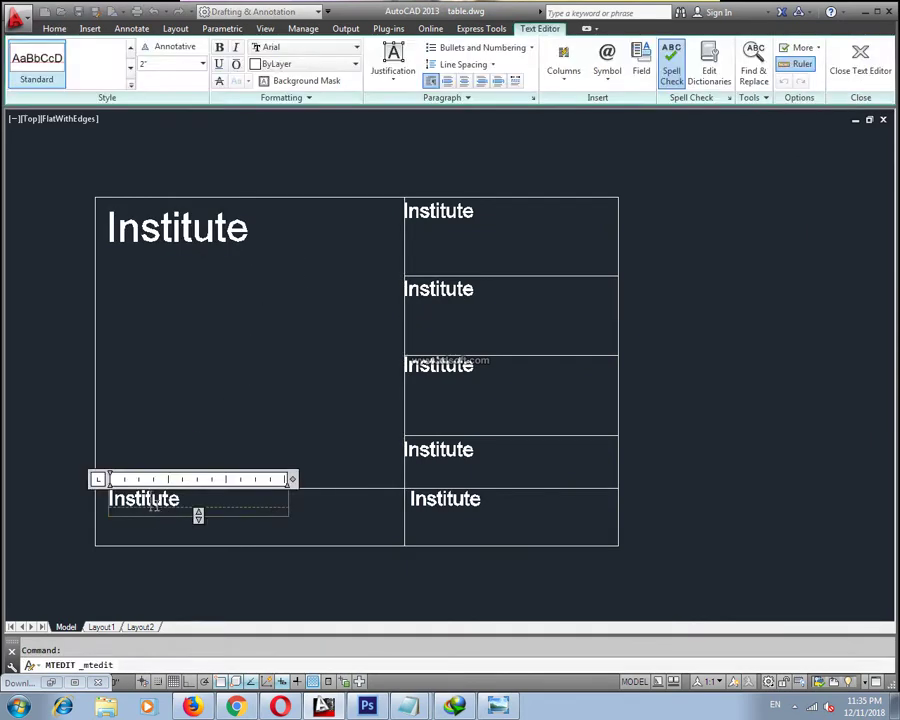
double_click(155, 507)
text(Title:)
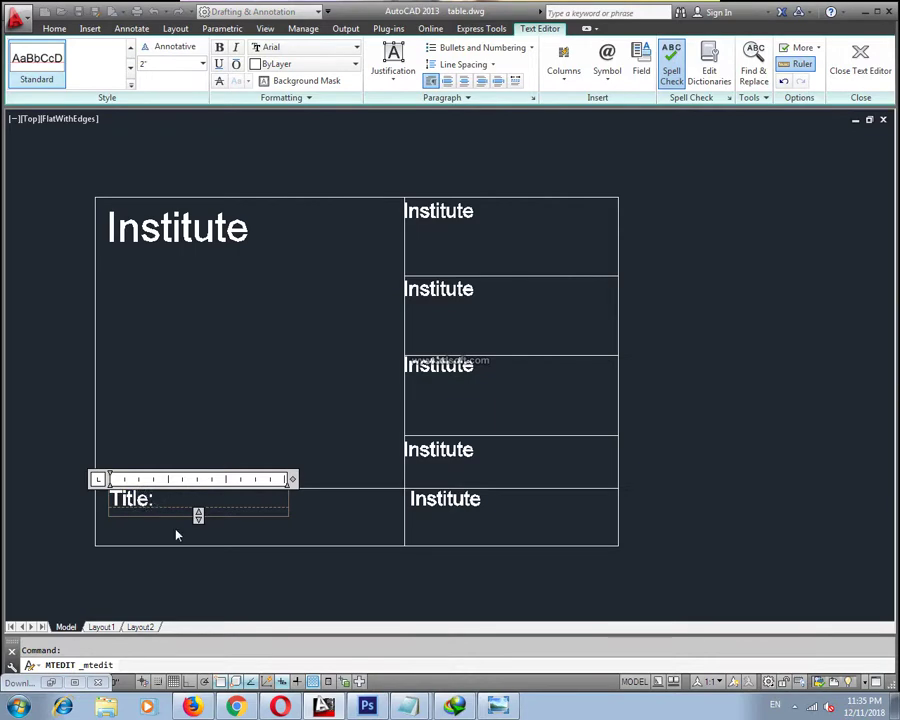
Finish the Title: label, then relabel the top two right-column cells as Name and Trade:
click(70, 450)
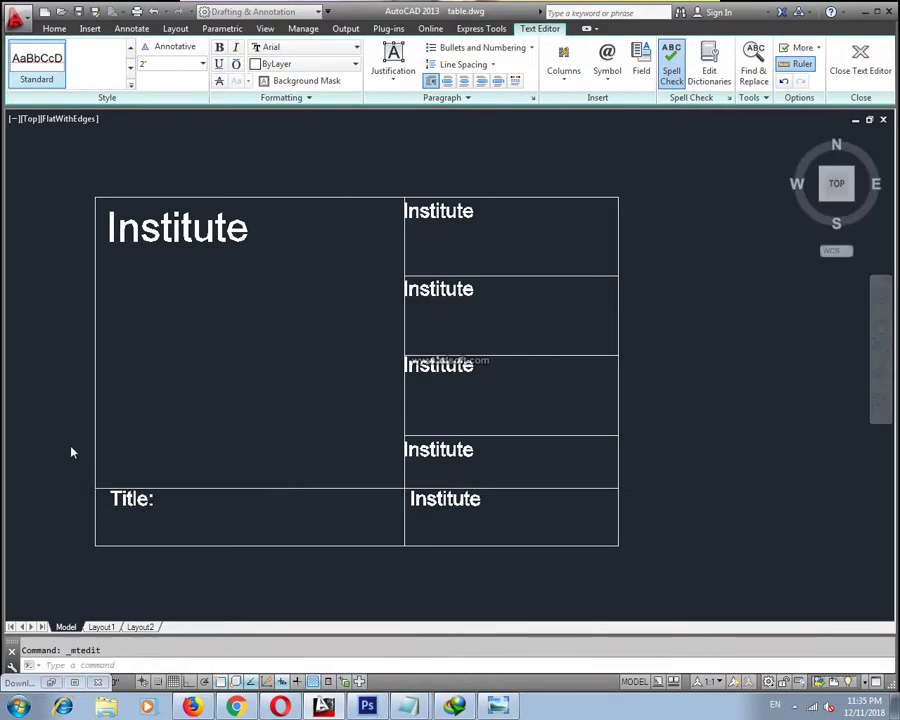
double_click(430, 214)
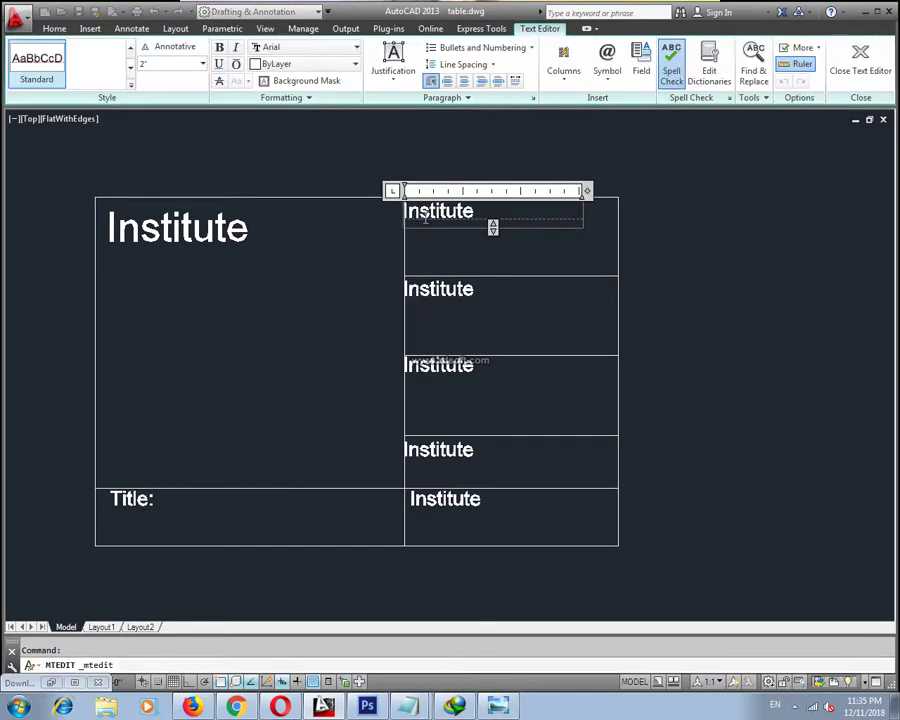
double_click(426, 222)
text(na)
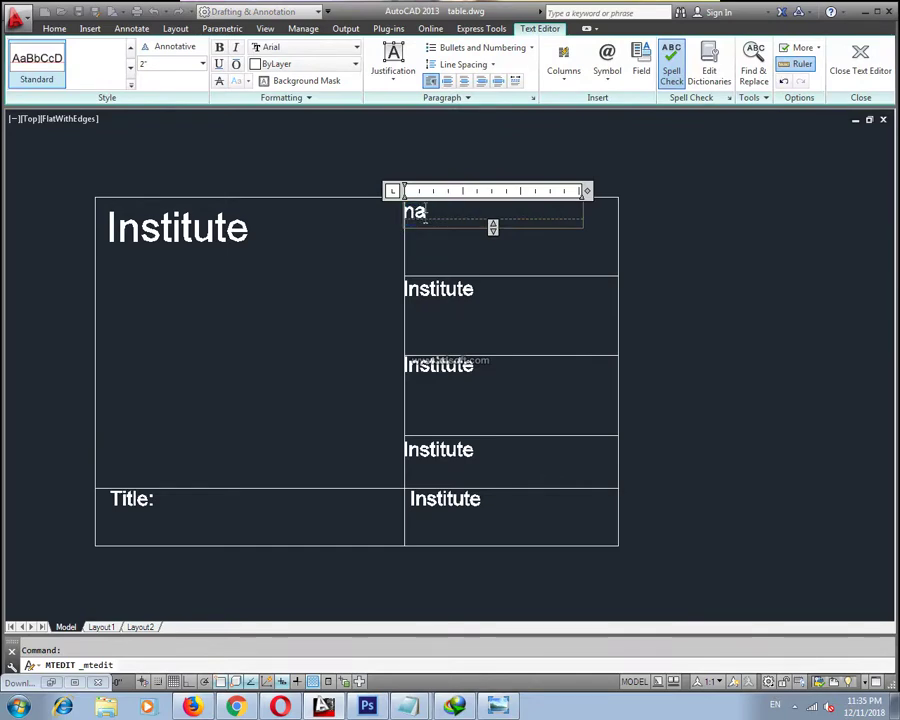
text(nam)
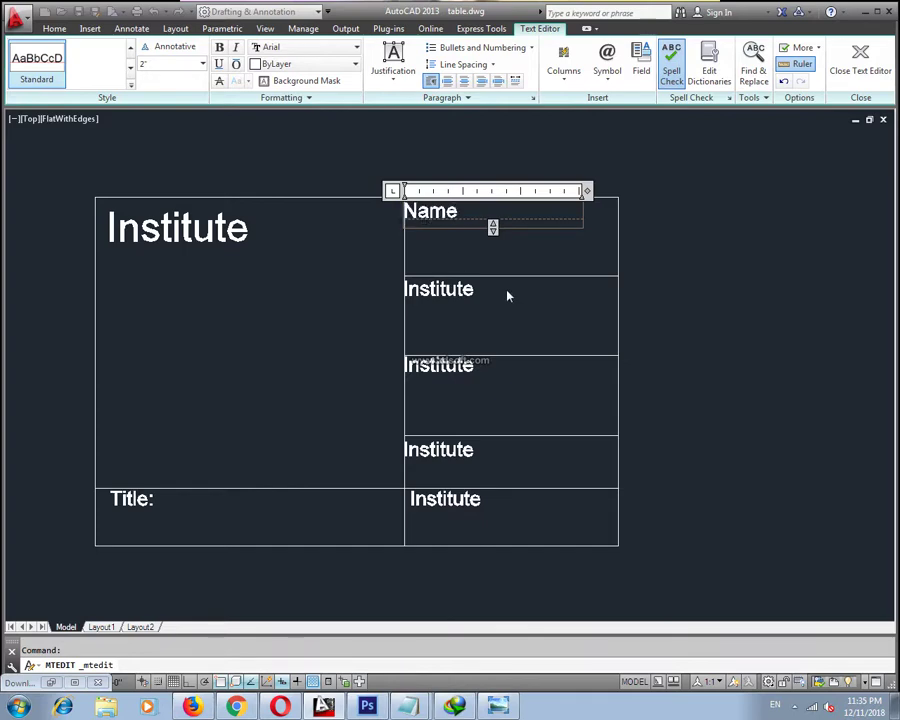
click(582, 268)
double_click(455, 290)
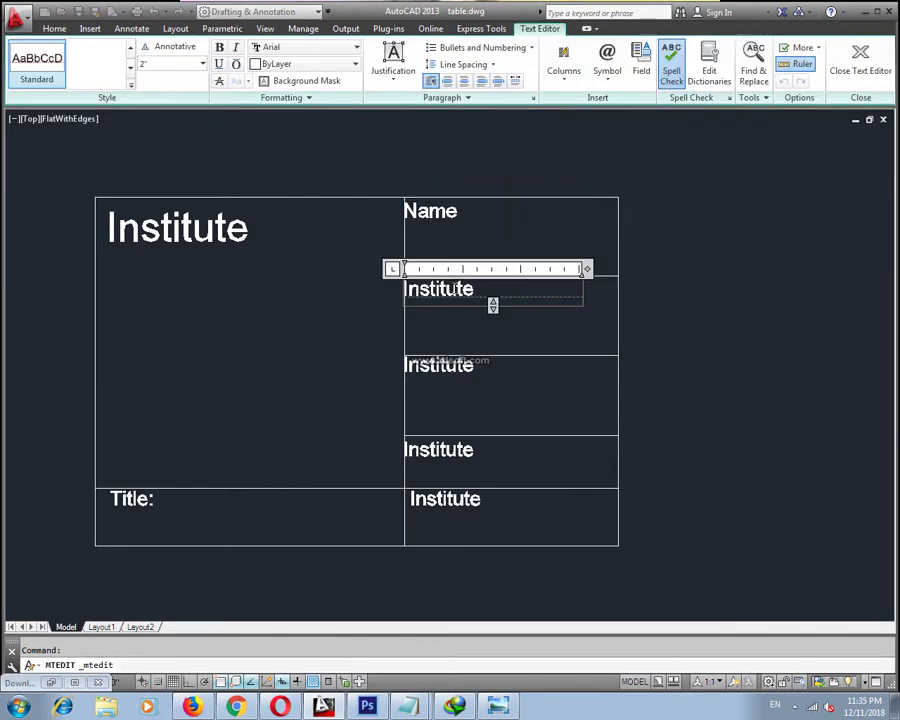
double_click(455, 290)
text(Trade)
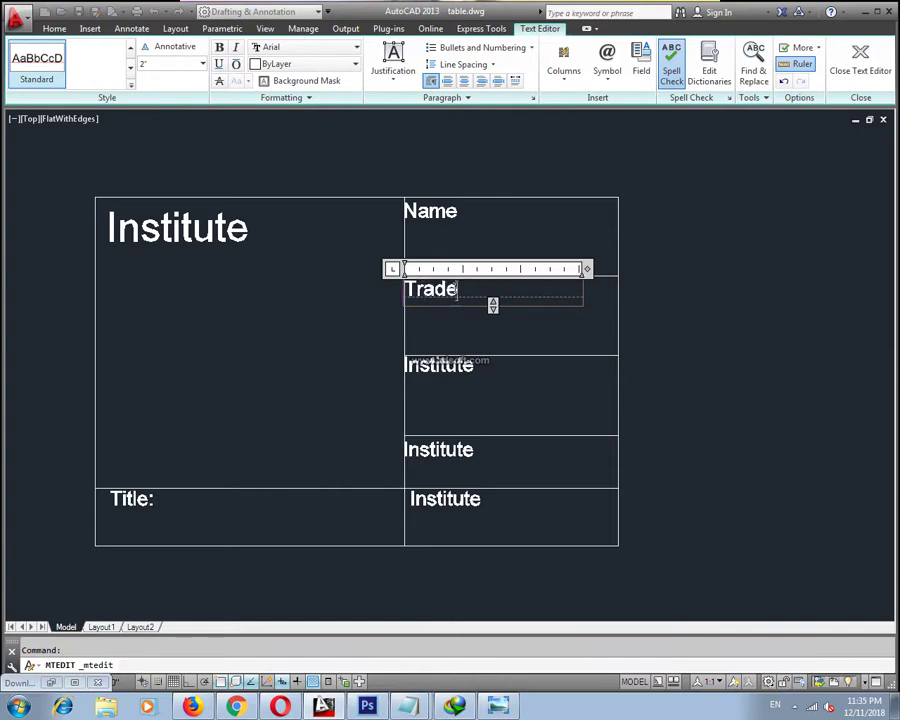
text(:)
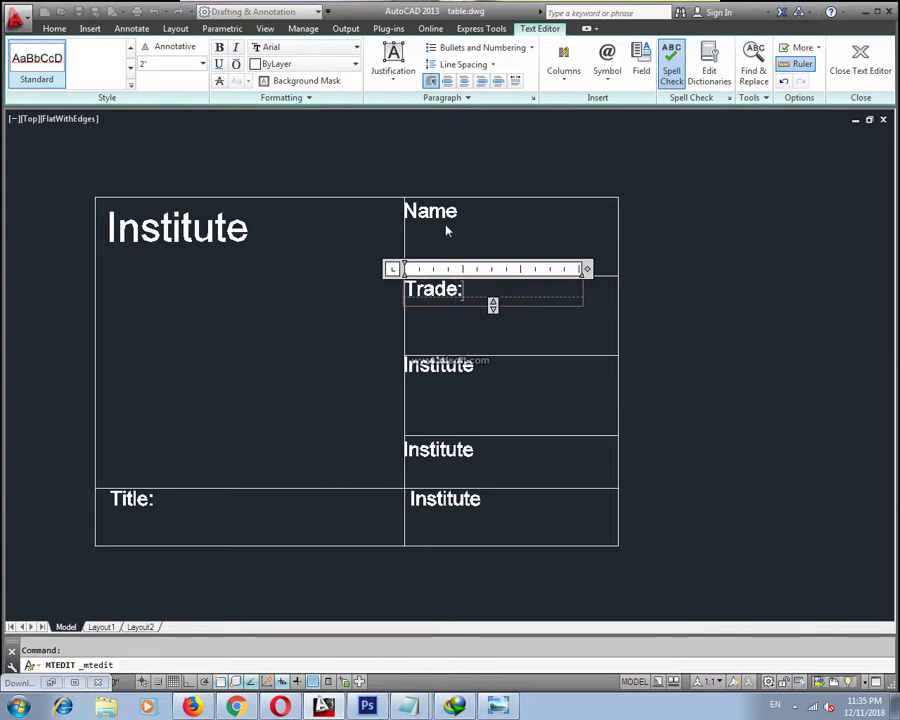
click(450, 220)
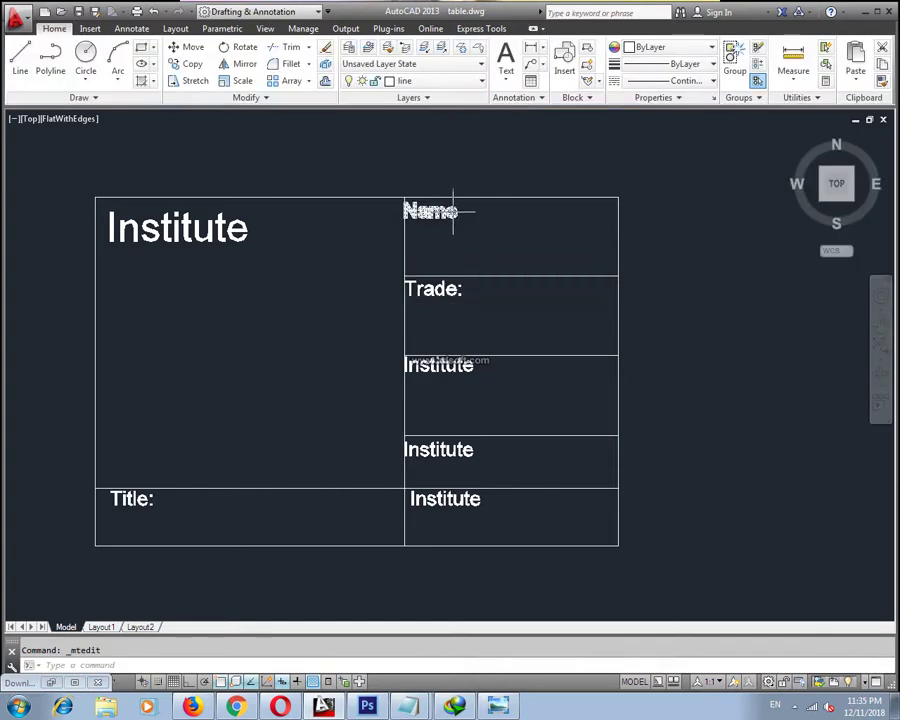
Relabel the remaining right-column cells as Section:, Scale: and Drawing No
double_click(438, 365)
text(Section:)
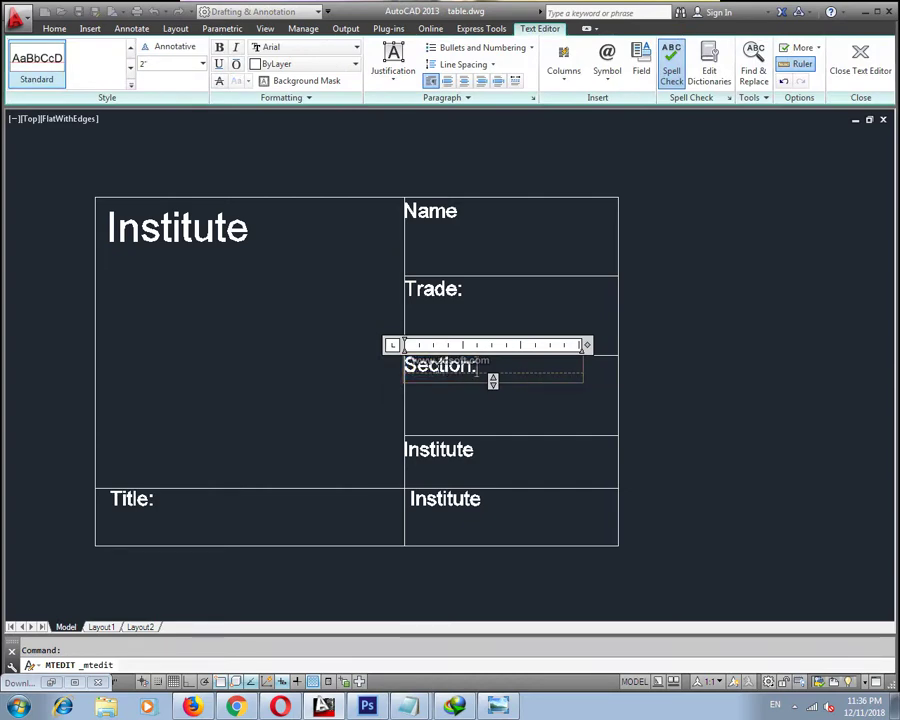
click(612, 355)
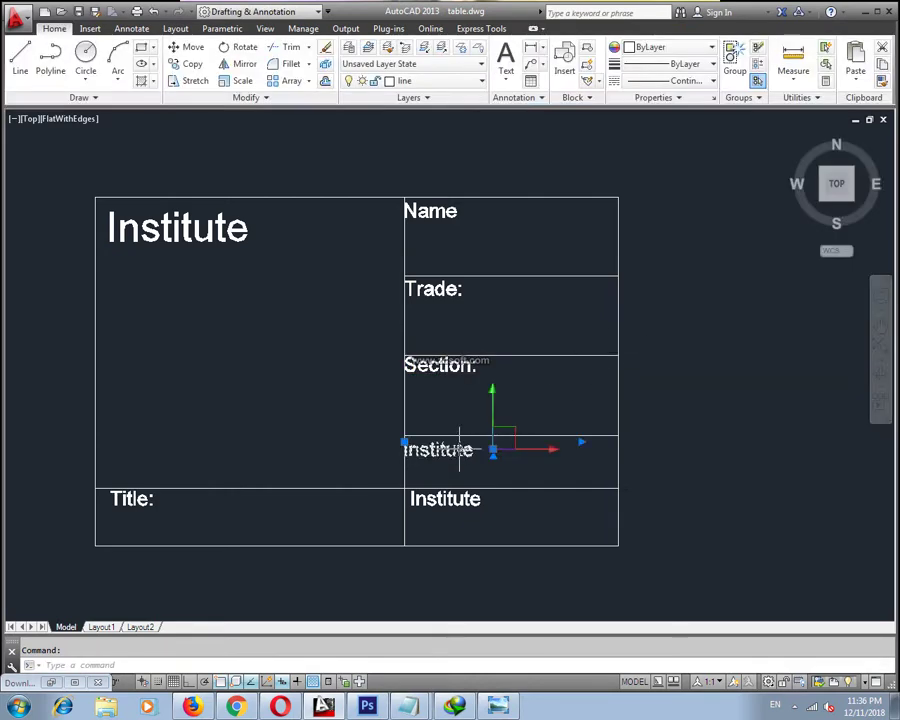
double_click(462, 452)
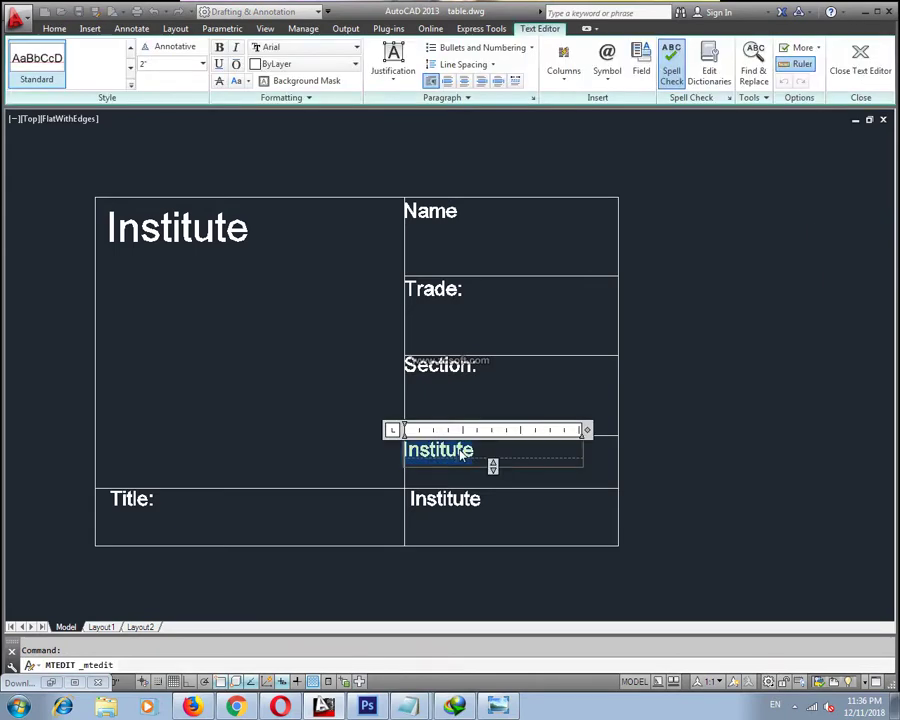
text(Scale:)
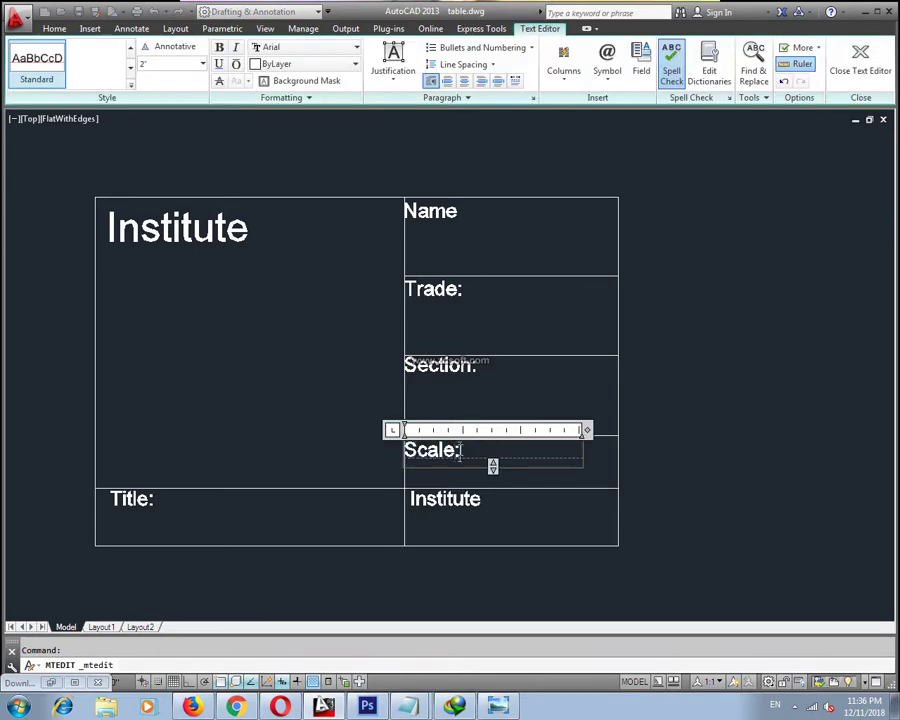
click(628, 406)
double_click(463, 498)
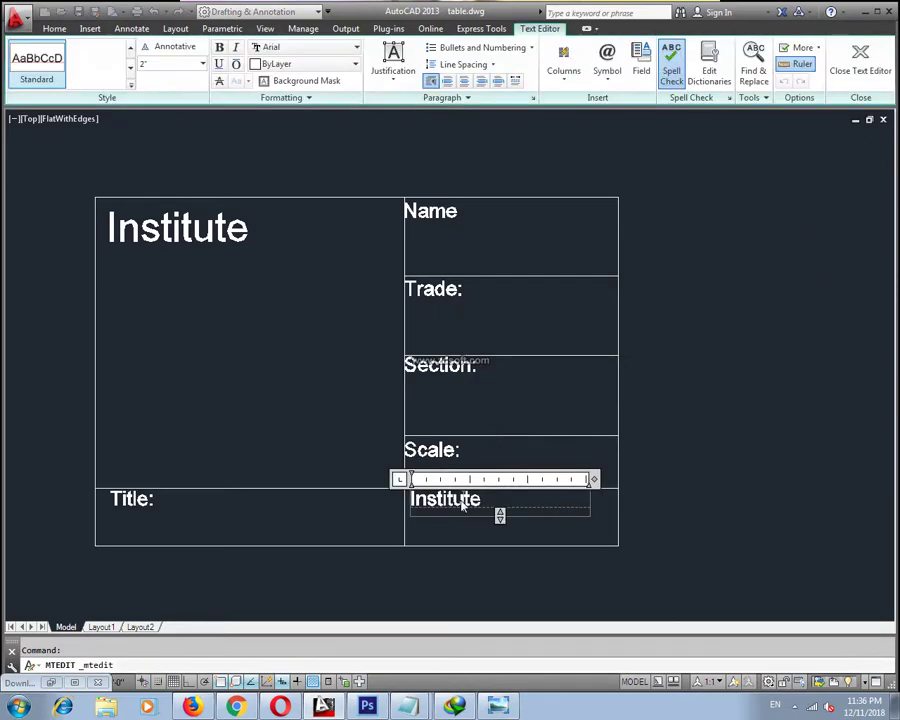
double_click(463, 500)
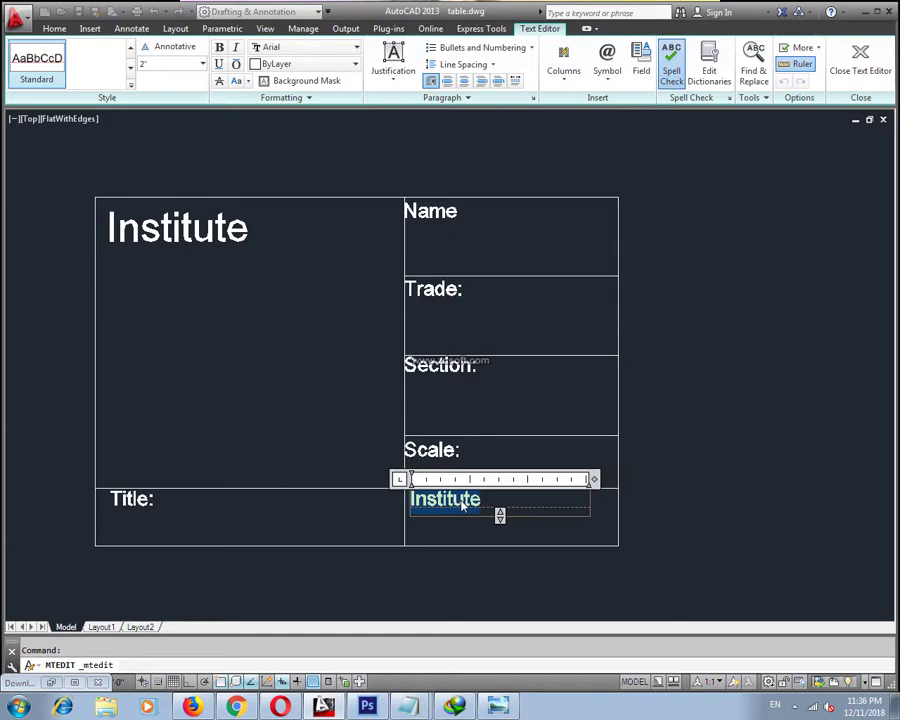
text(Drawing No.)
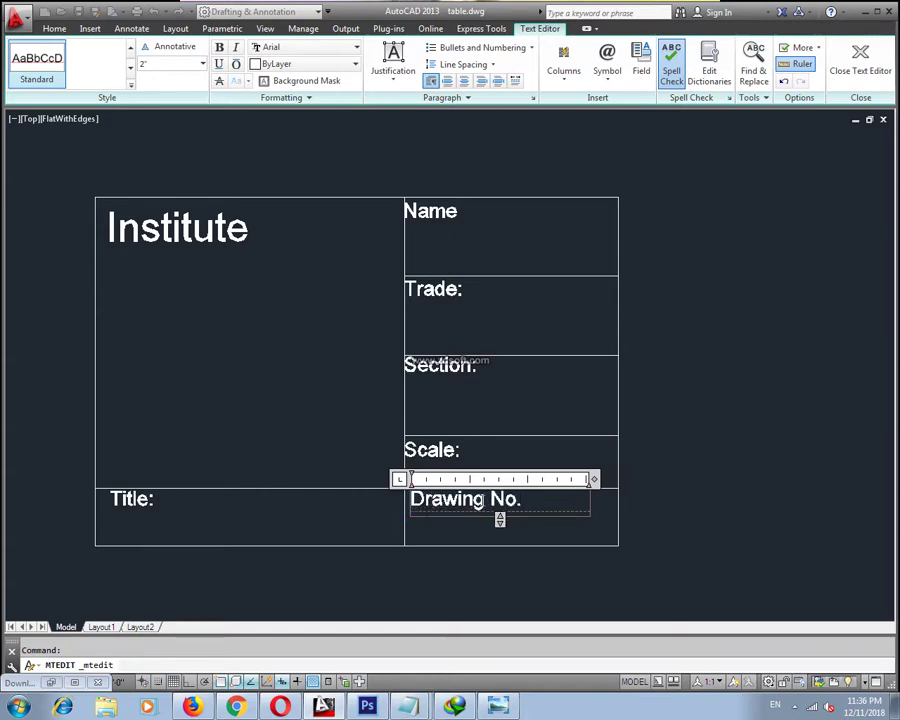
click(737, 363)
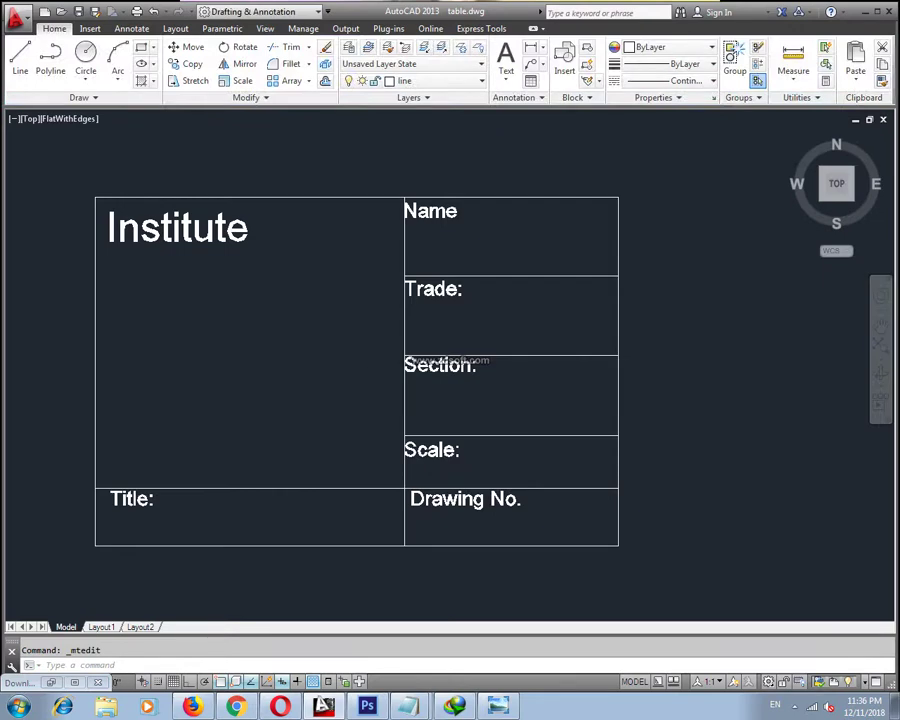
Save the drawing, then open and close Define Attributes from the Insert tab
key(ctrl+s)
middle_drag(350, 321, 377, 328)
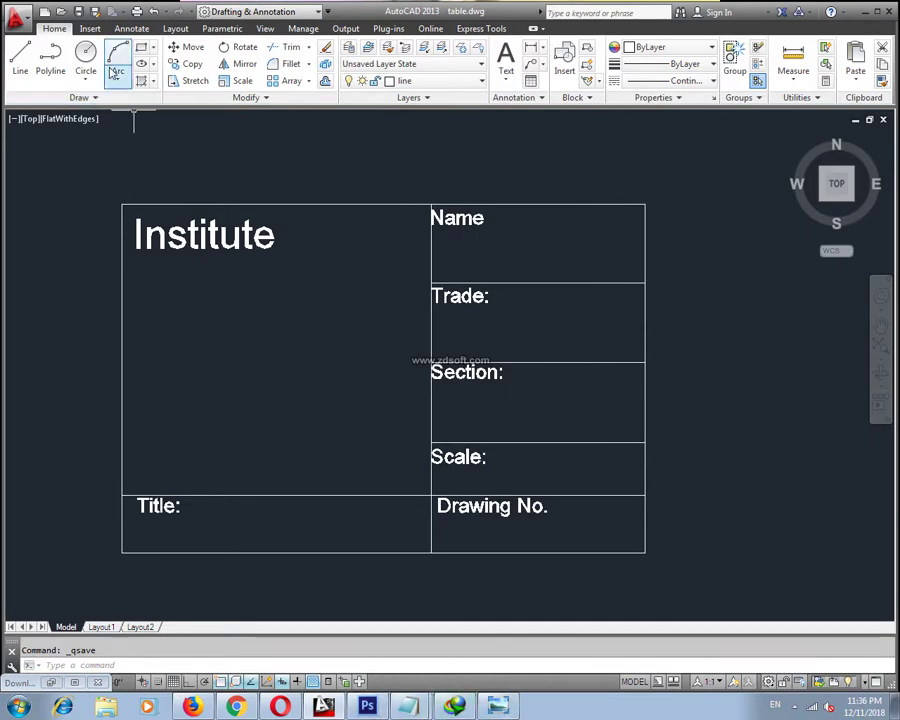
click(89, 28)
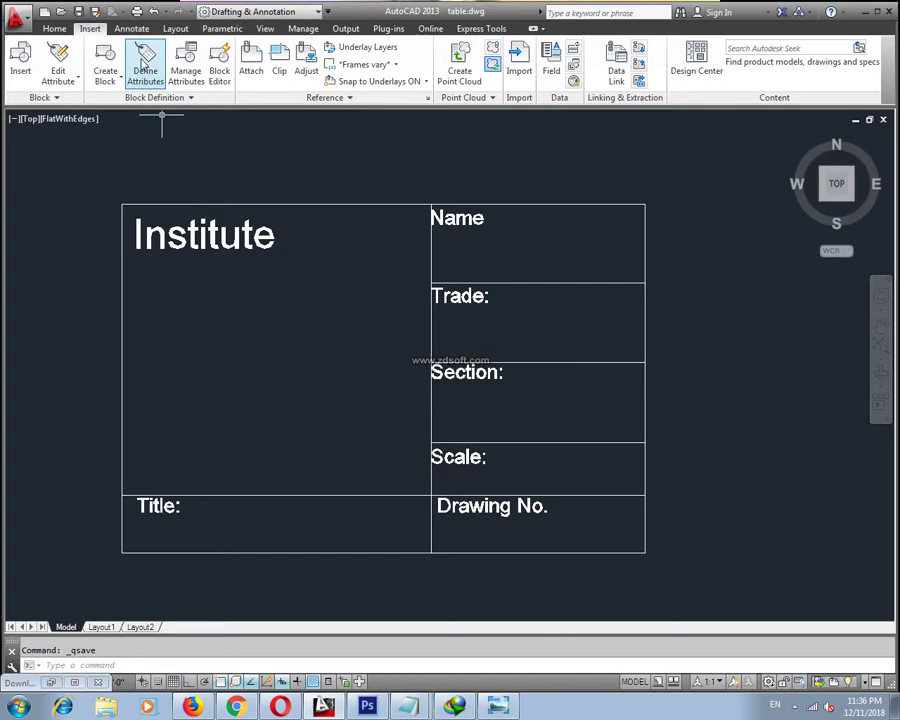
click(143, 66)
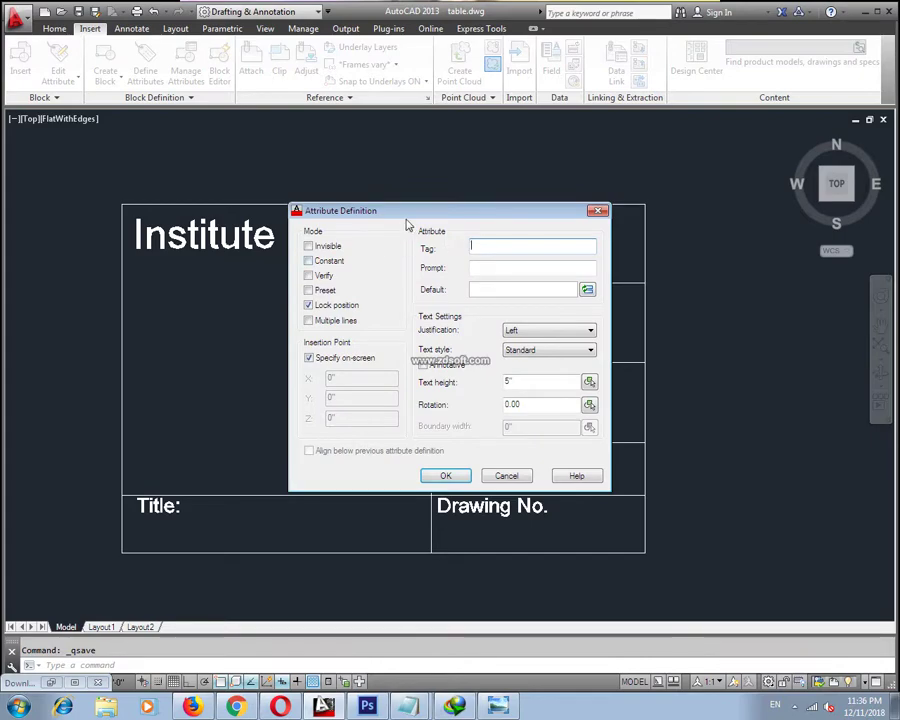
drag(401, 211, 384, 190)
click(574, 182)
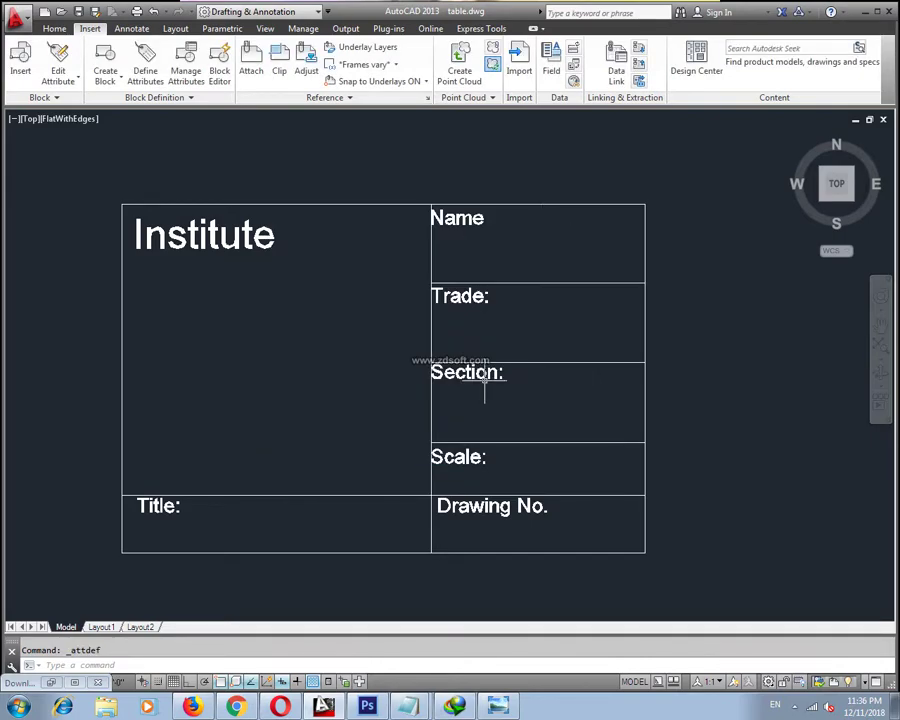
Rerun the attribute definition command and move its dialog aside
text(tt)
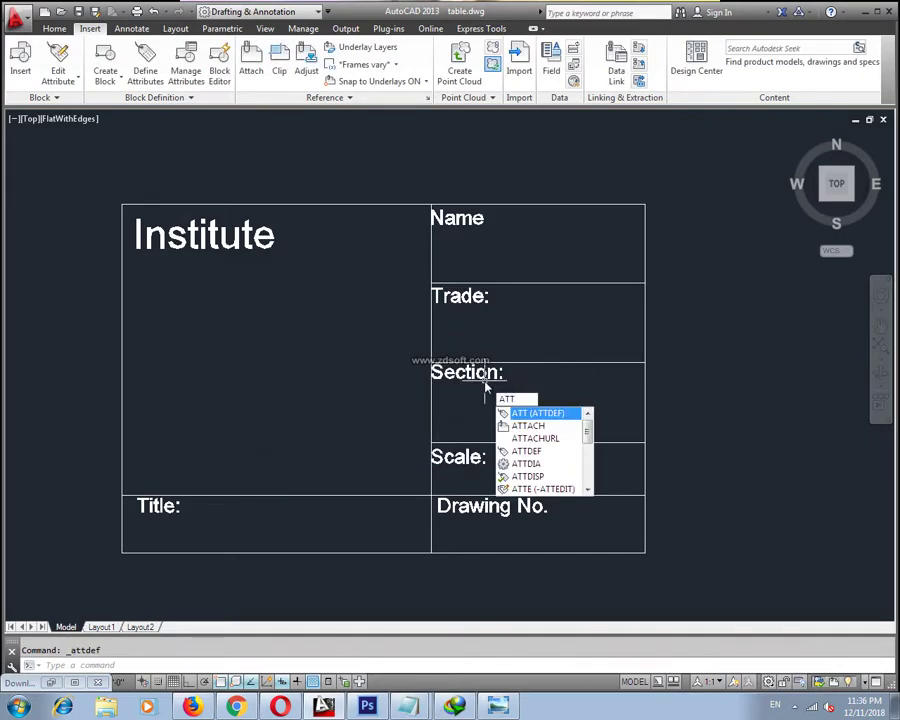
key(Return)
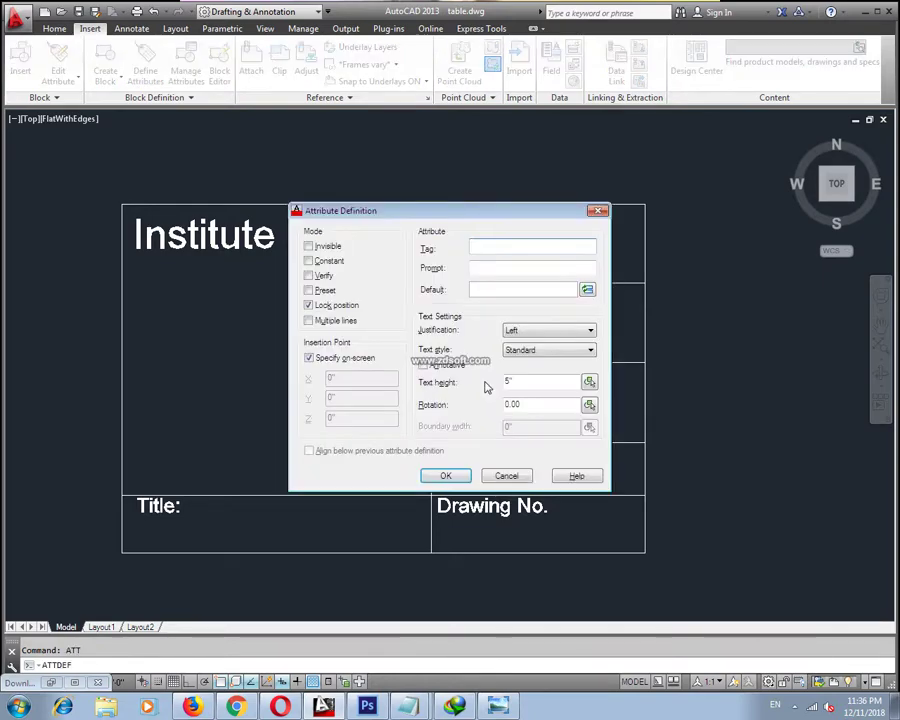
mouse_move(430, 220)
mouse_down()
mouse_move(388, 191)
mouse_move(550, 195)
mouse_up()
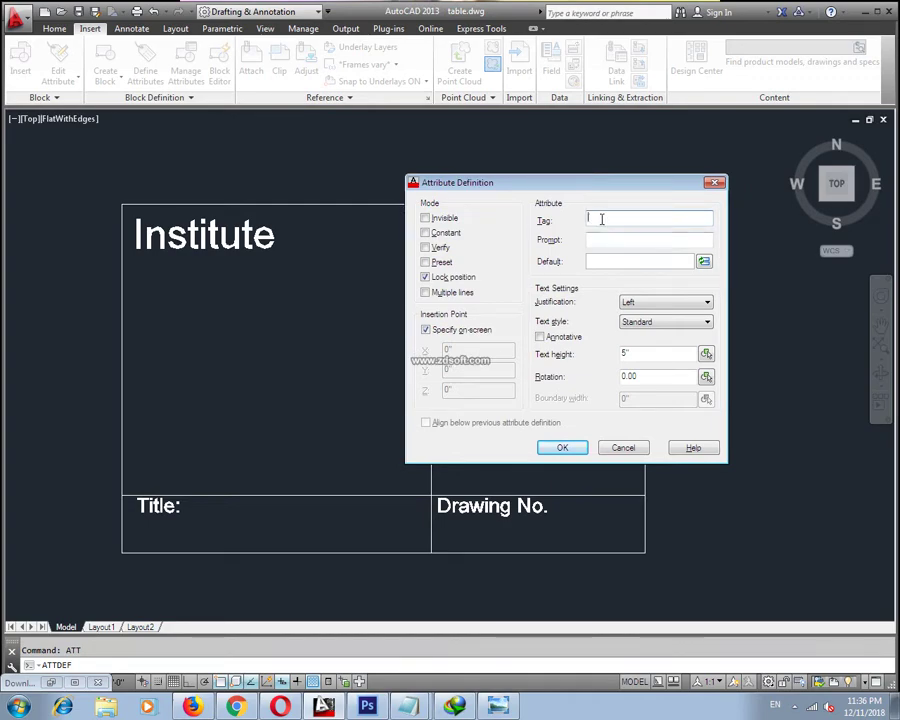
Enter tag Institute_Name, prompt Institute Name and default The Hunar Foundation
click(602, 242)
click(621, 262)
click(593, 218)
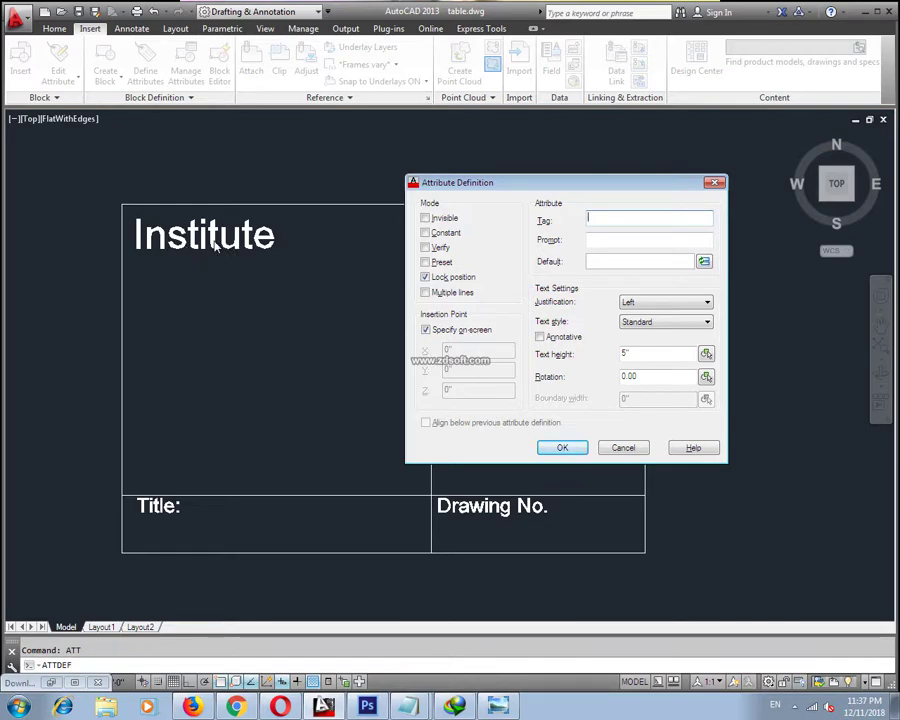
text(Institute)
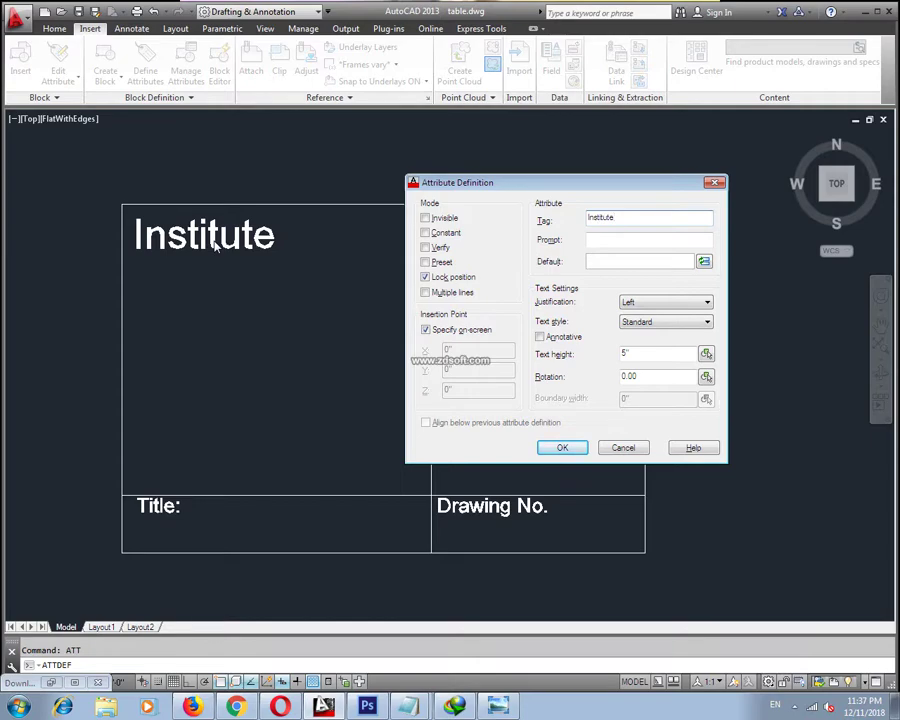
text(b)
text(Name)
key(Tab)
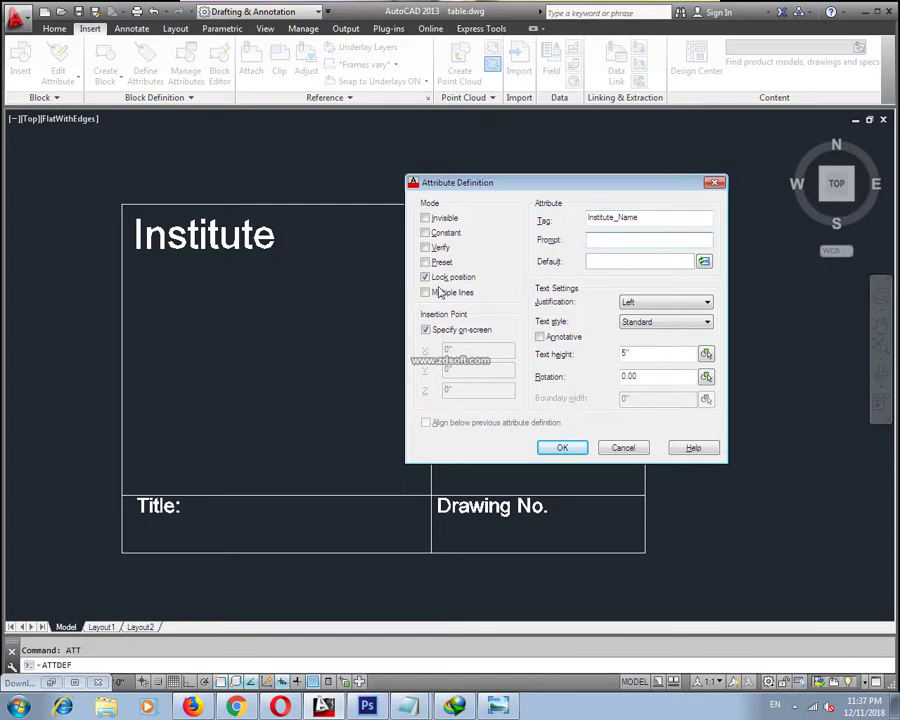
click(617, 220)
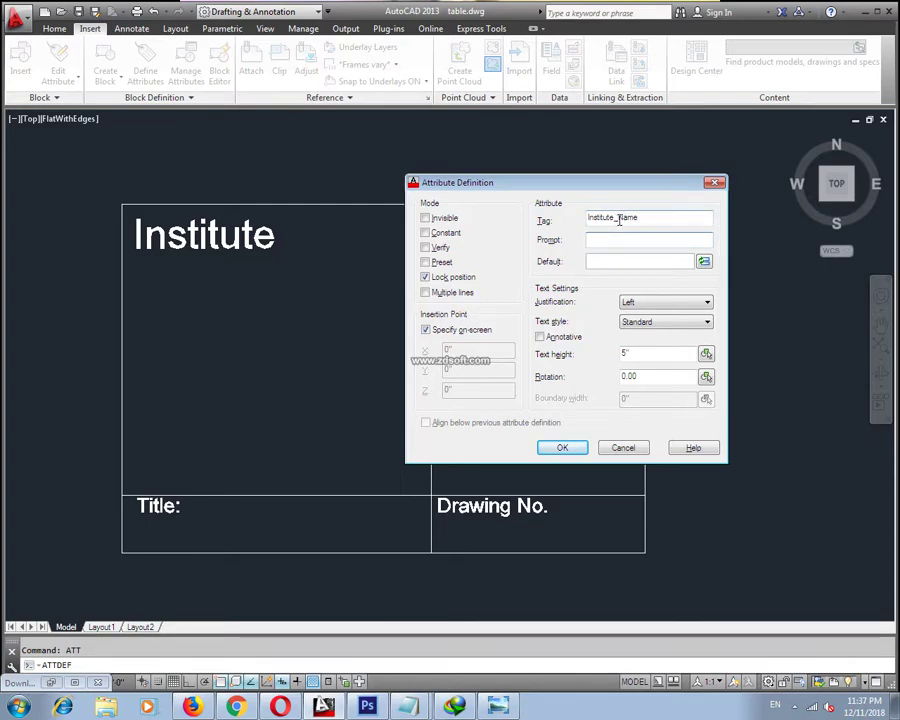
click(604, 239)
text(Ins)
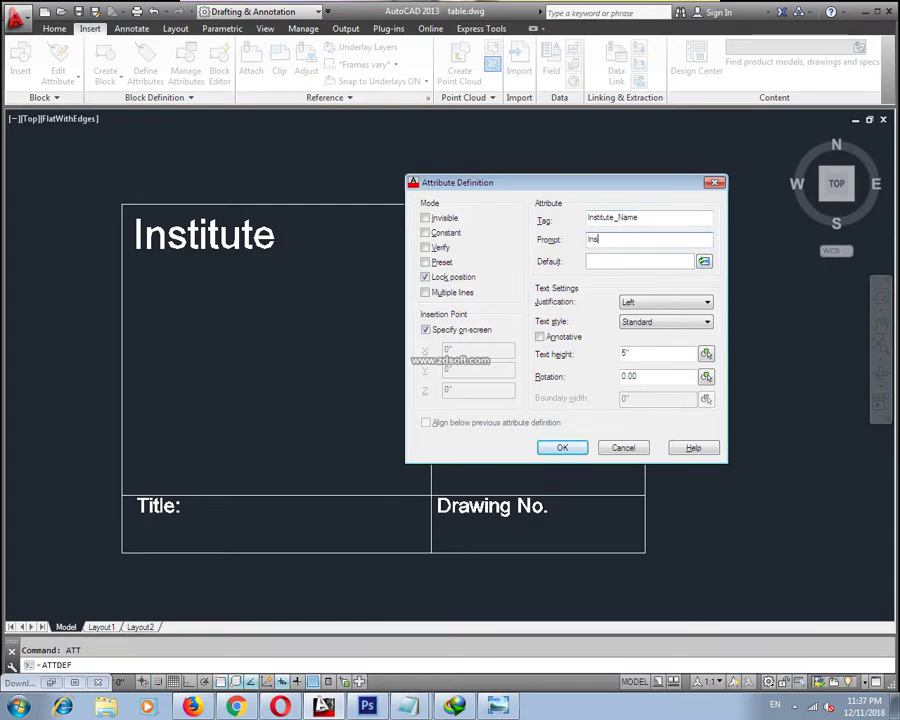
text(titute Name)
key(Tab)
text(The Hunar Foun)
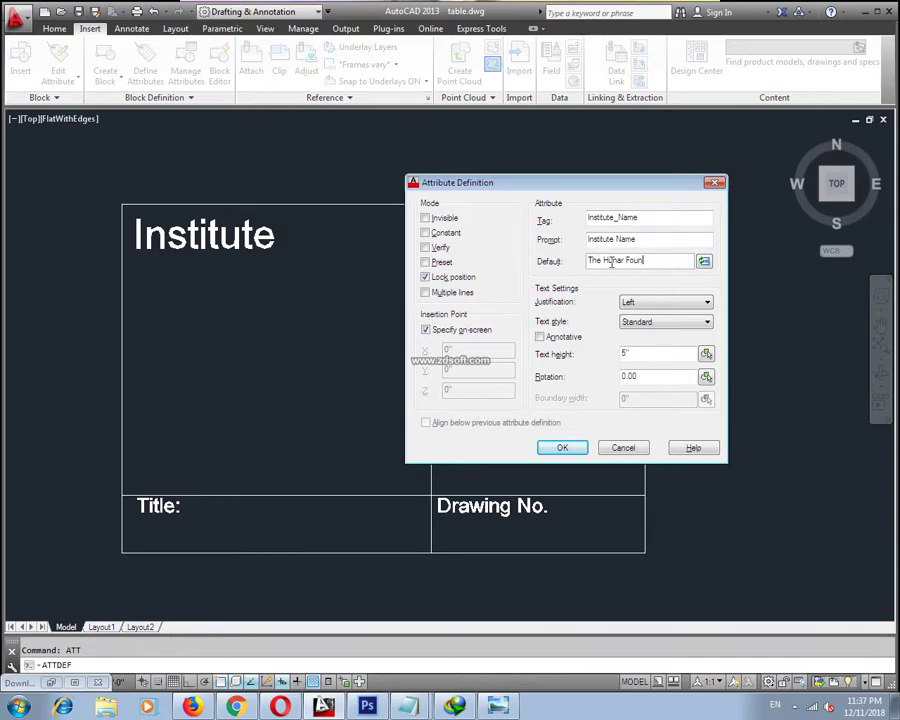
text(dation)
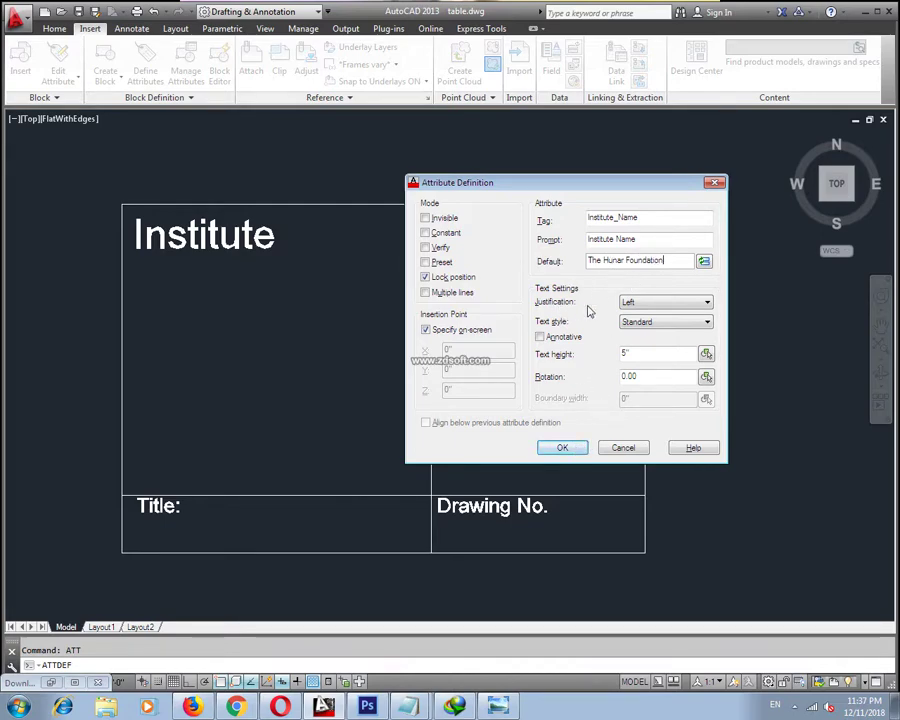
Keep Left justification, Standard style and 0.00 rotation, accept, then cancel placement
click(687, 307)
click(685, 309)
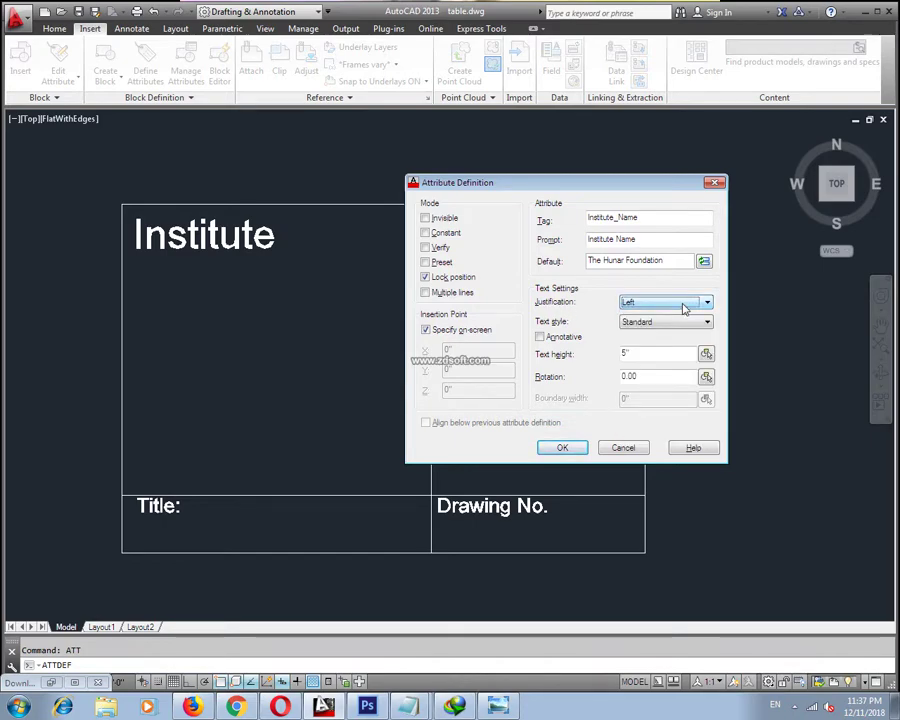
click(657, 324)
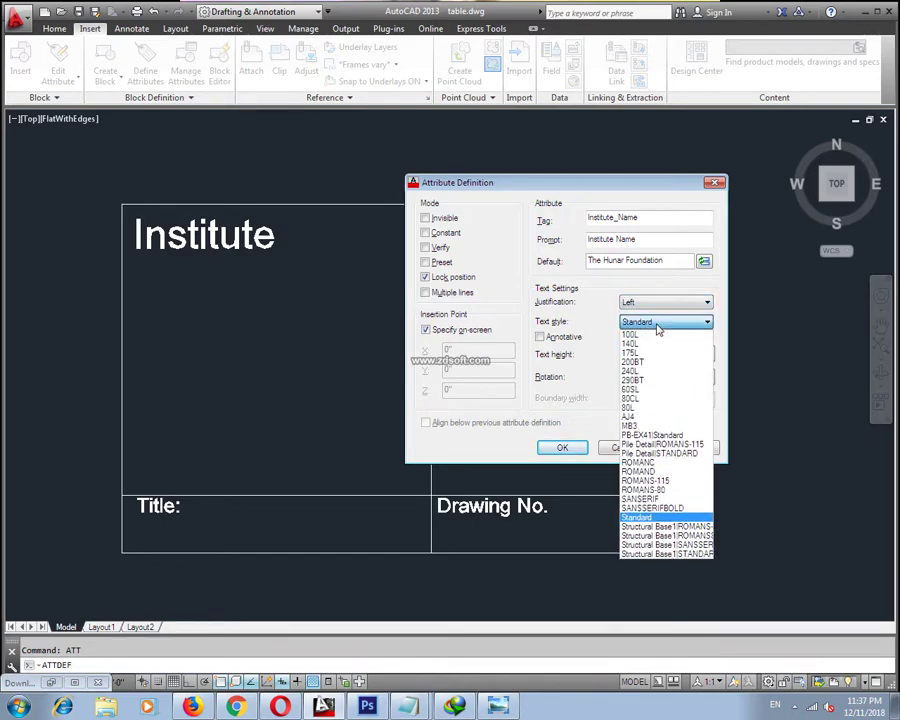
click(650, 328)
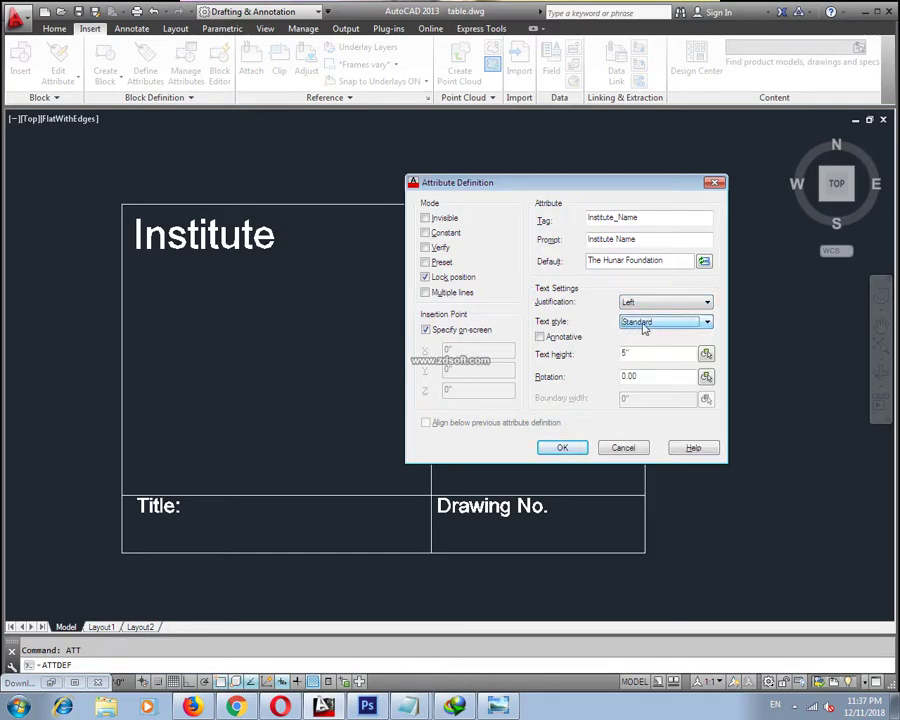
click(647, 375)
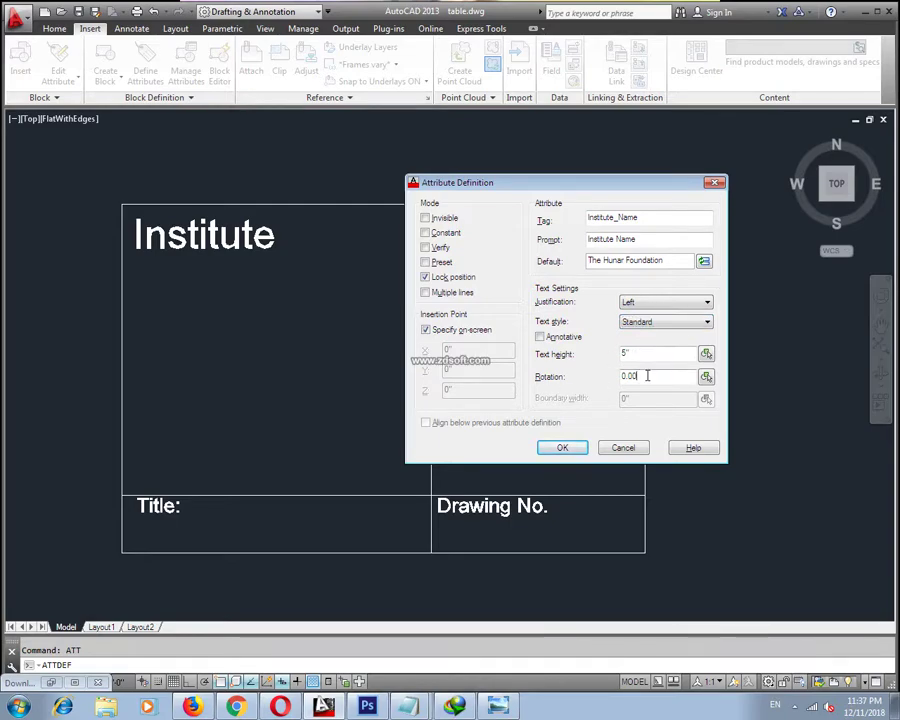
drag(647, 375, 582, 374)
click(551, 452)
click(551, 452)
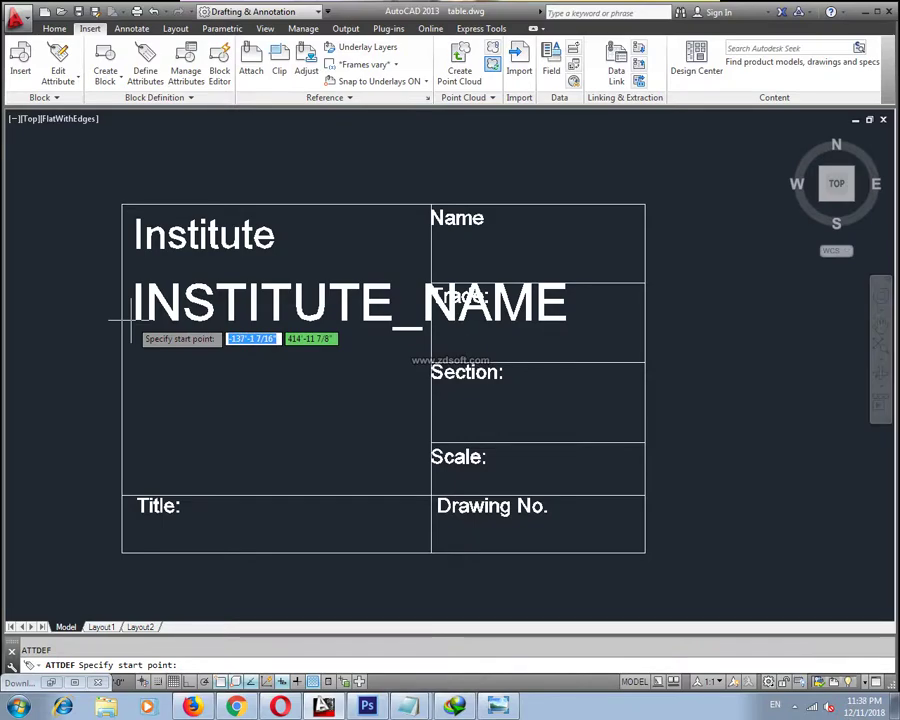
key(Escape)
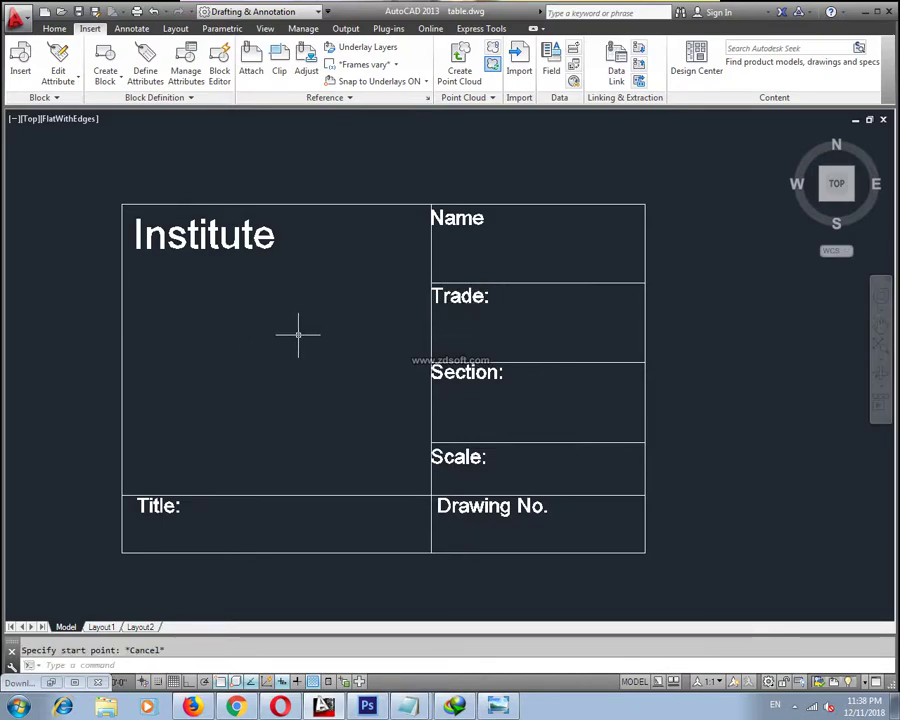
Define the attribute with prompt Institute Name, default THE, height 4, placed mid left panel
text(att)
key(Return)
text(Institute)
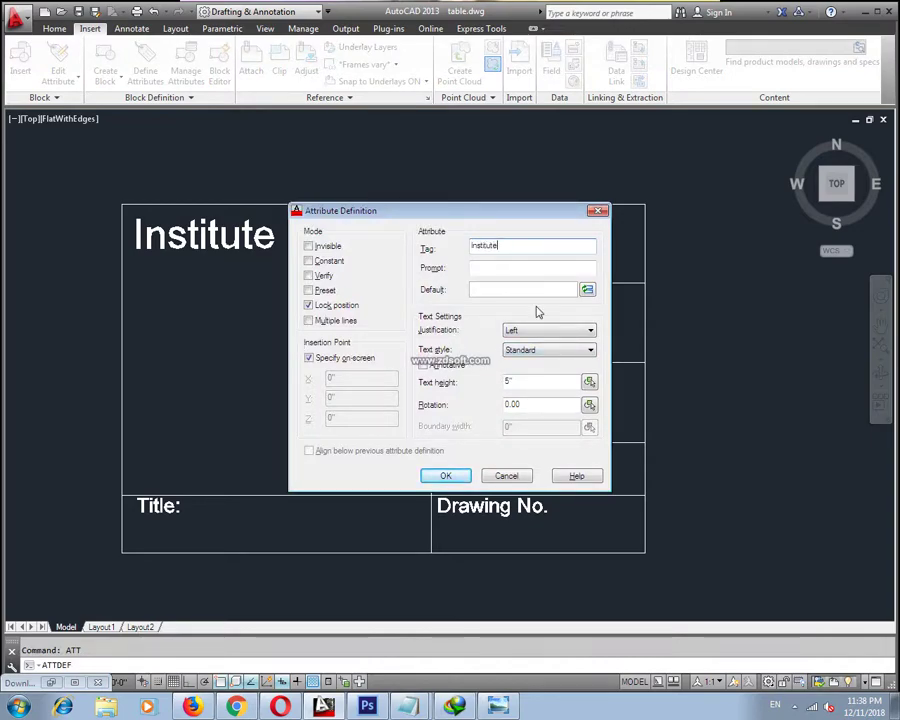
key(Tab)
text(Insti)
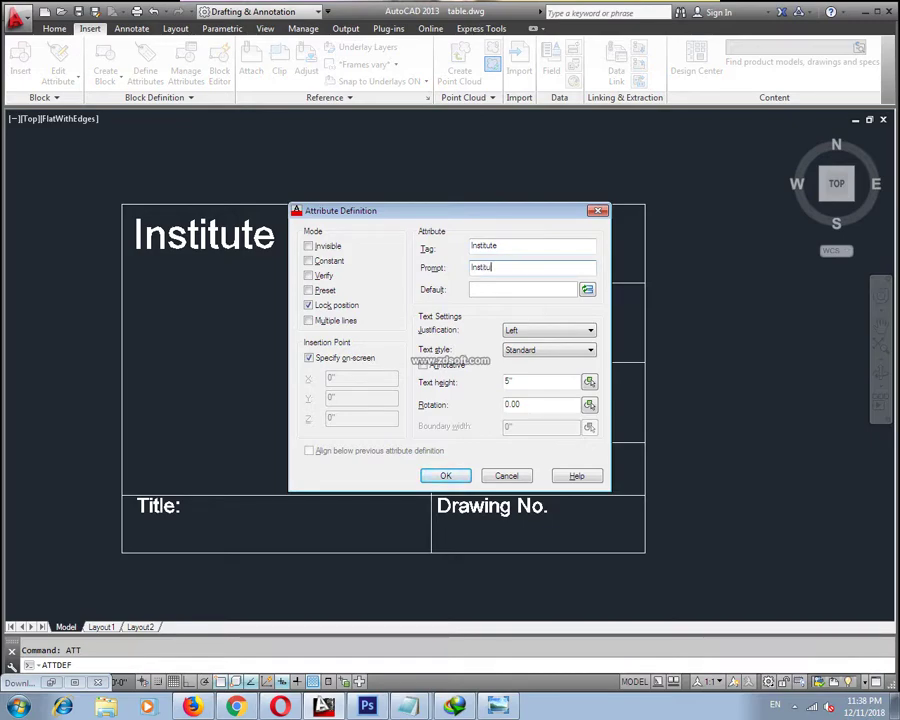
text(tute Name)
key(Tab)
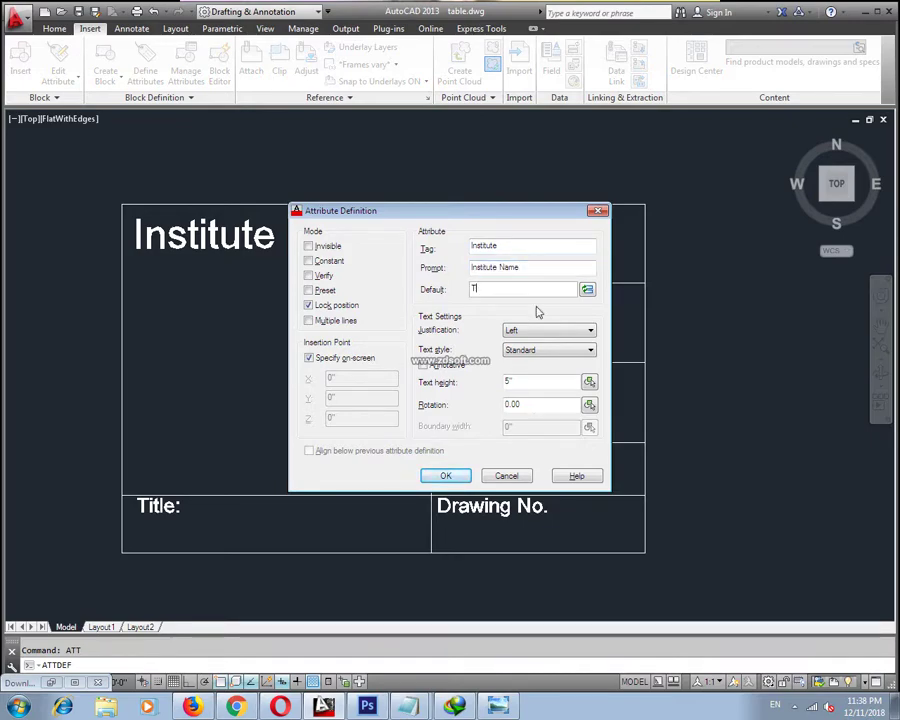
text(HE)
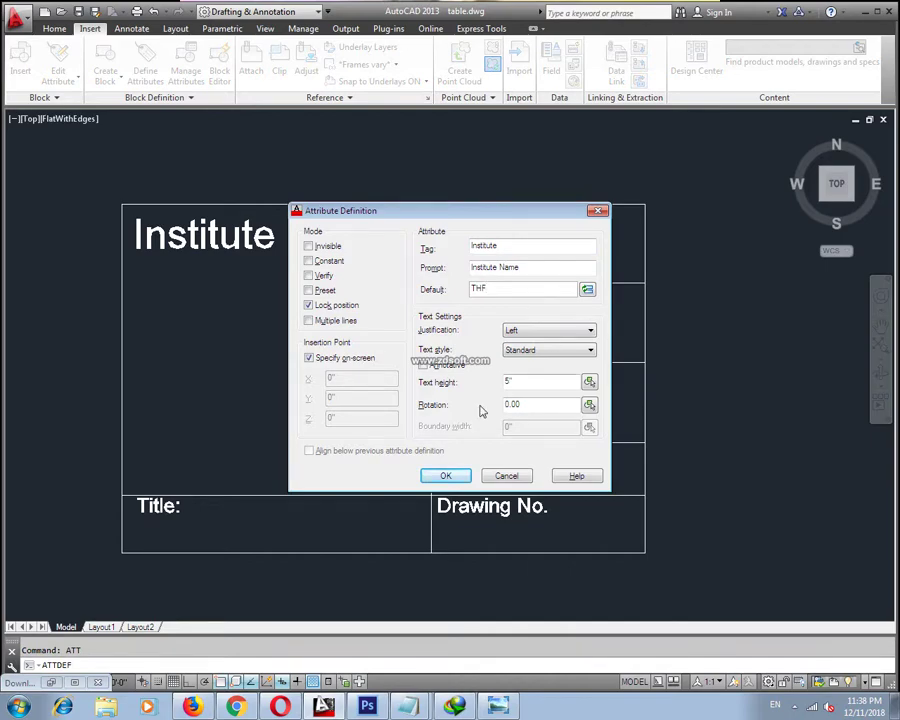
double_click(539, 387)
text(4)
click(446, 476)
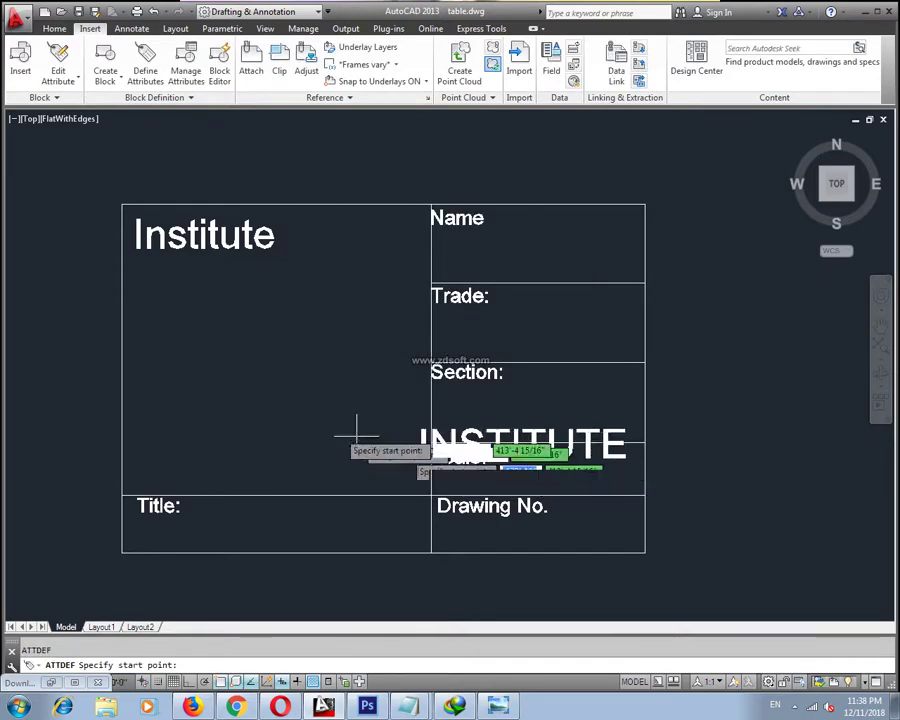
click(183, 369)
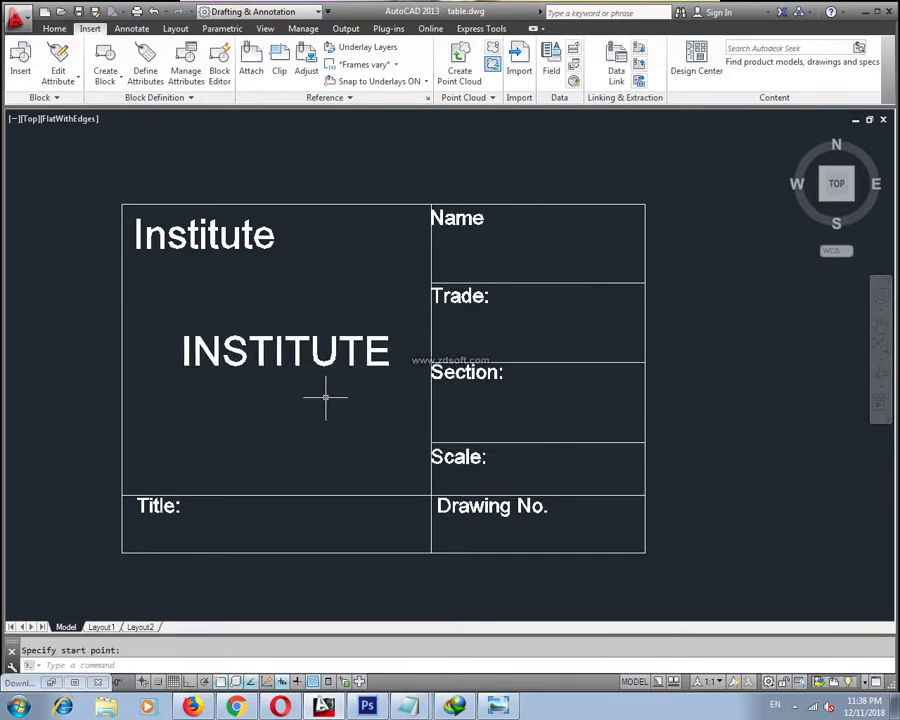
click(298, 340)
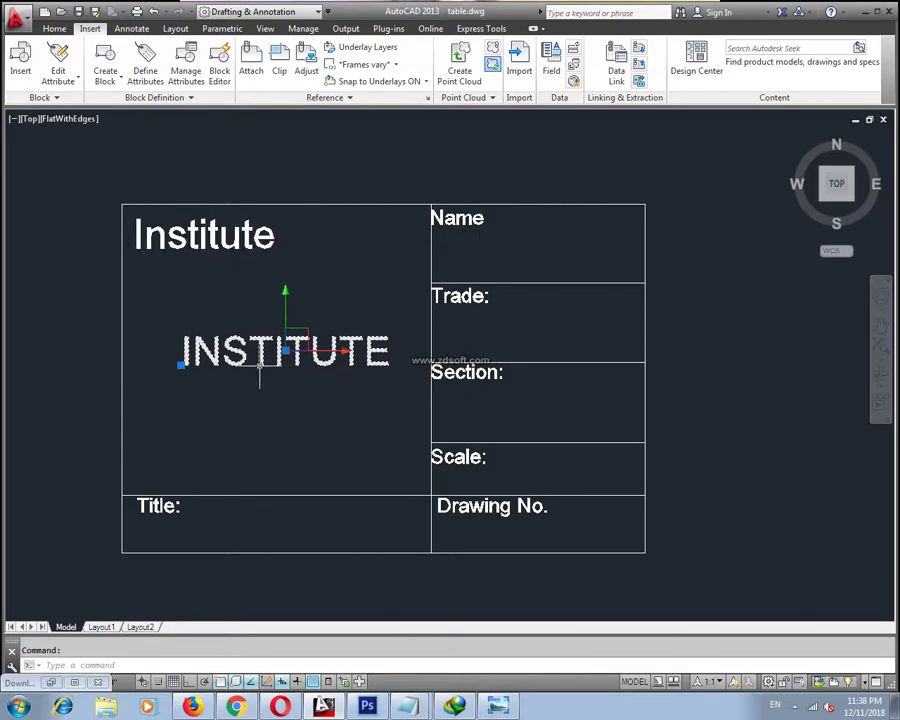
key(Escape)
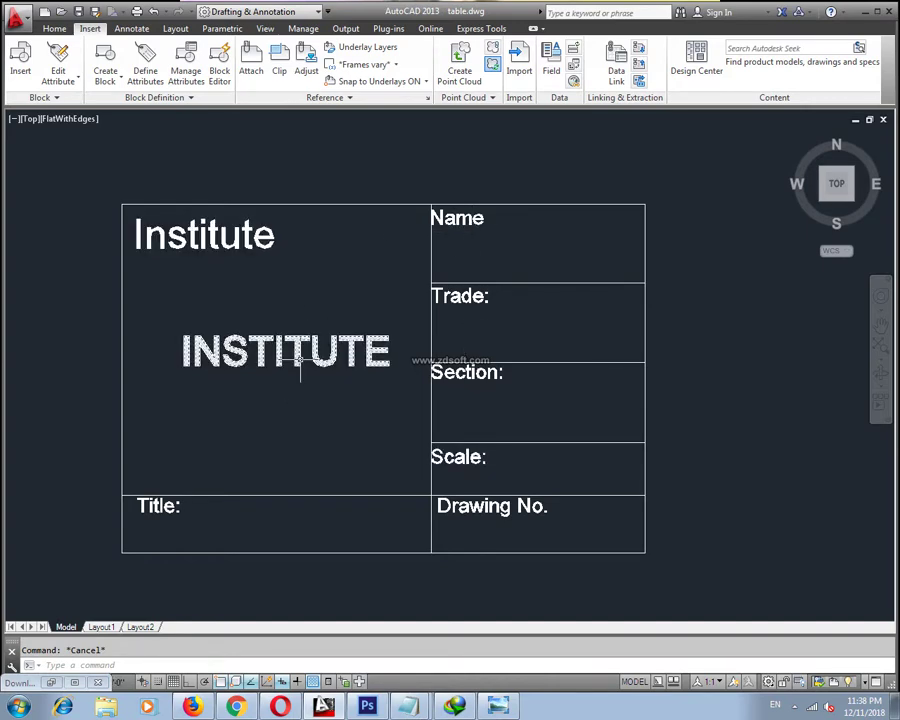
Copy the INSTITUTE attribute with CO into the Title, Name, Trade, Section, Scale and Drawing No. cells
click(300, 352)
text(c)
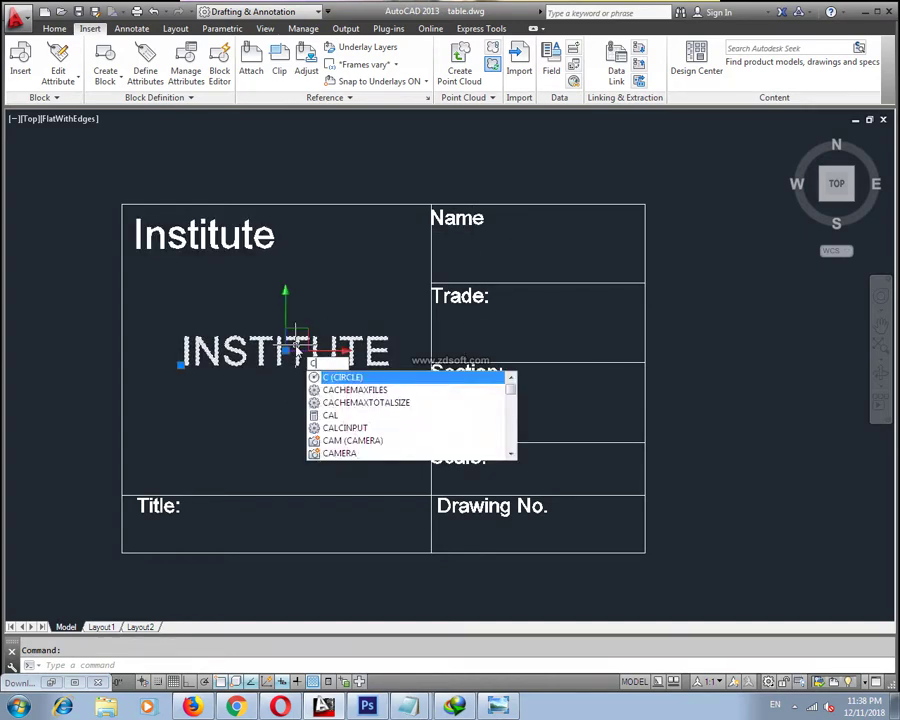
text(o)
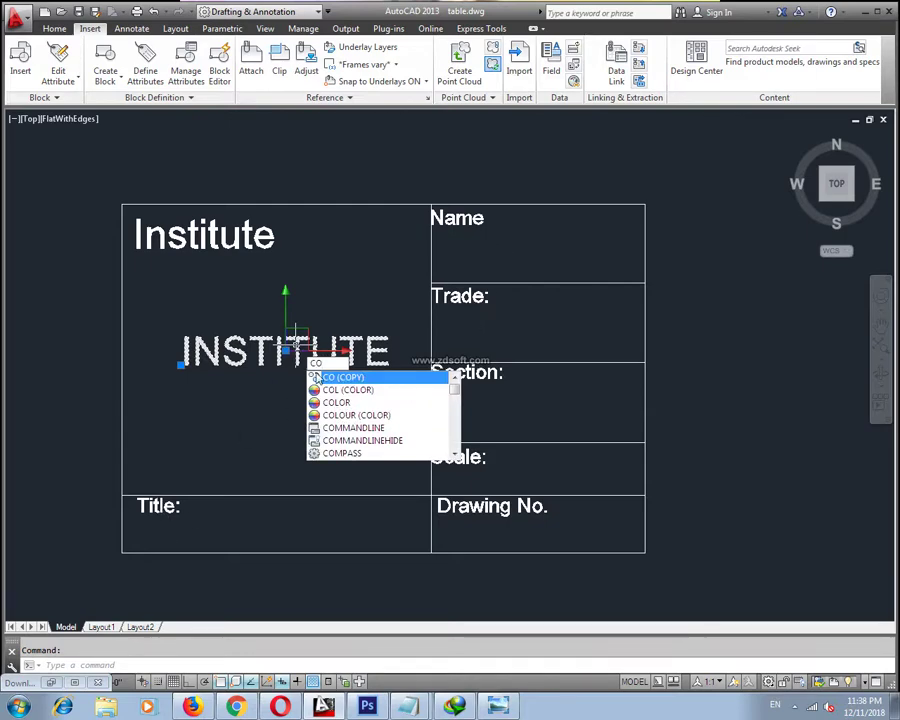
click(318, 379)
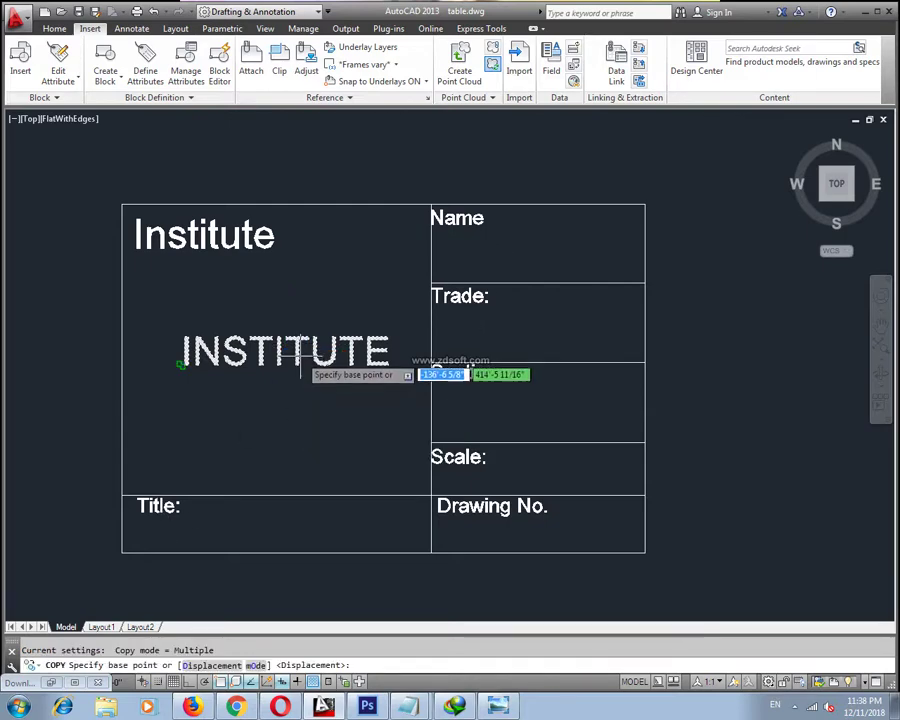
click(181, 366)
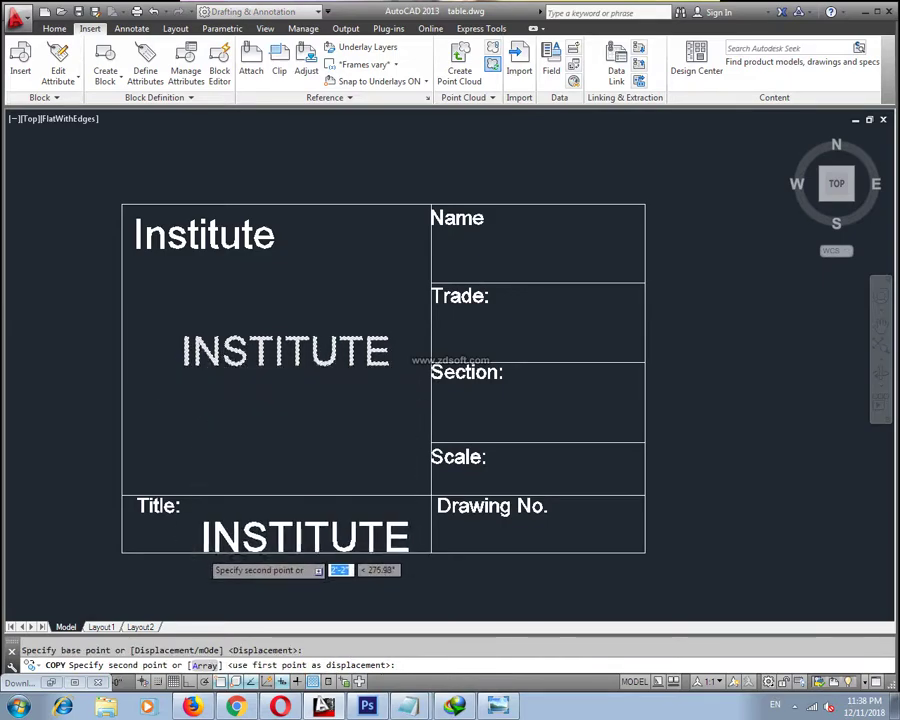
click(200, 548)
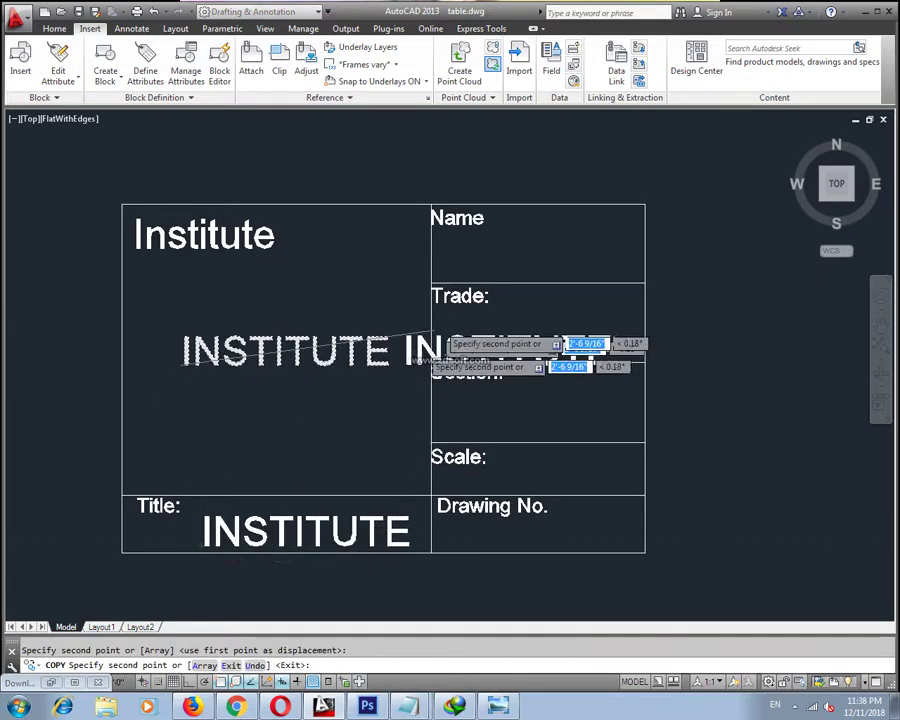
click(433, 283)
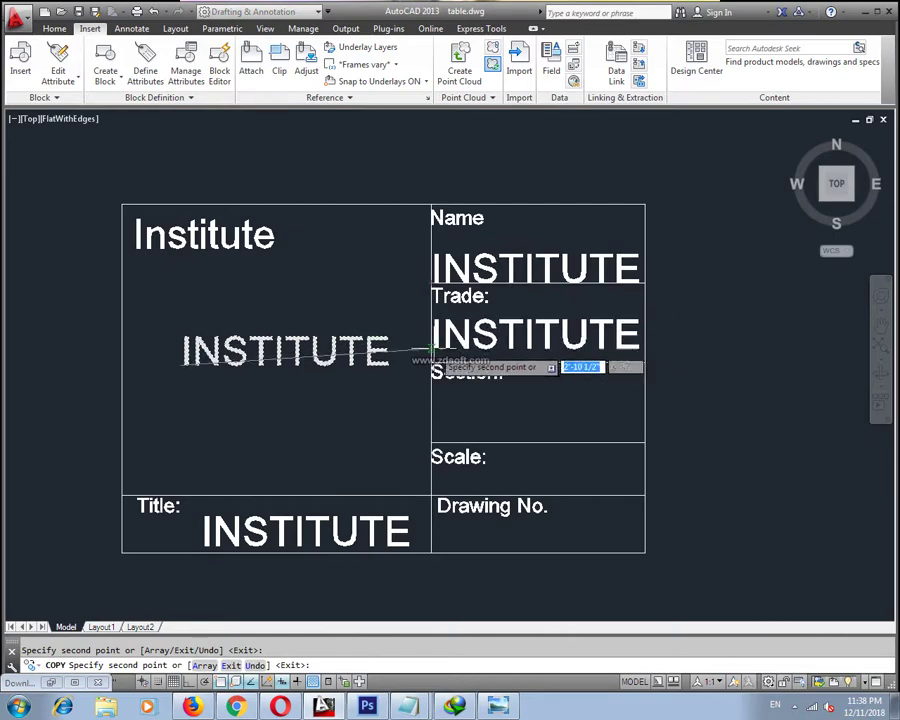
click(432, 356)
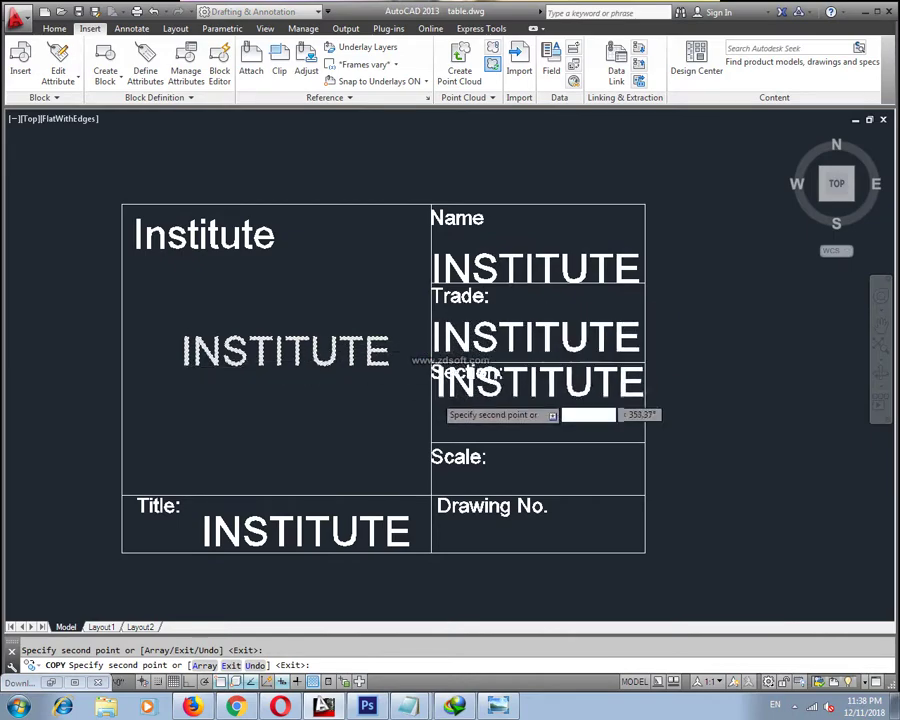
click(432, 426)
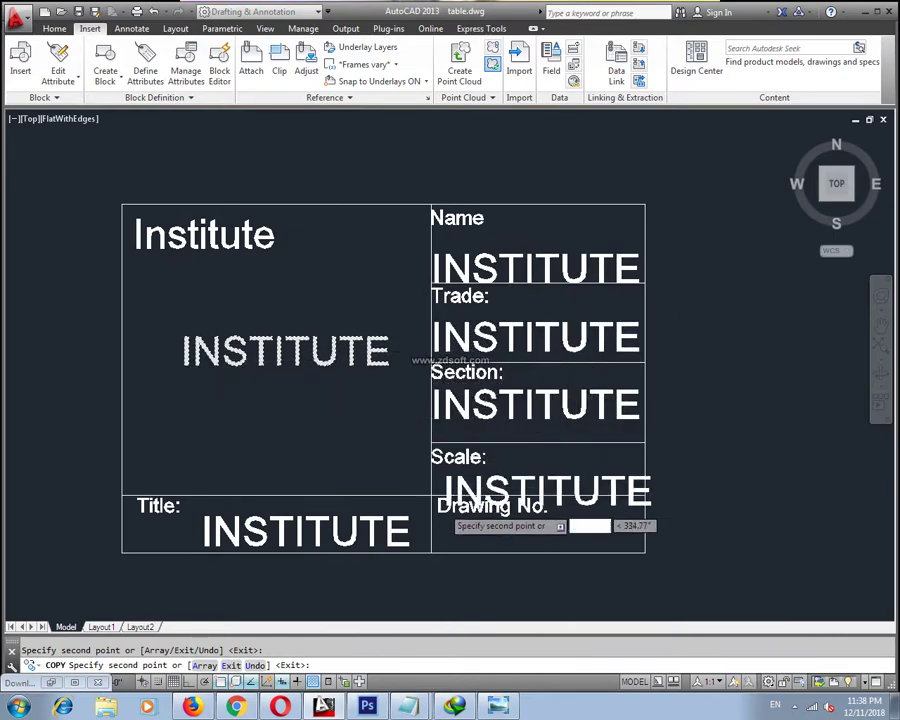
click(501, 496)
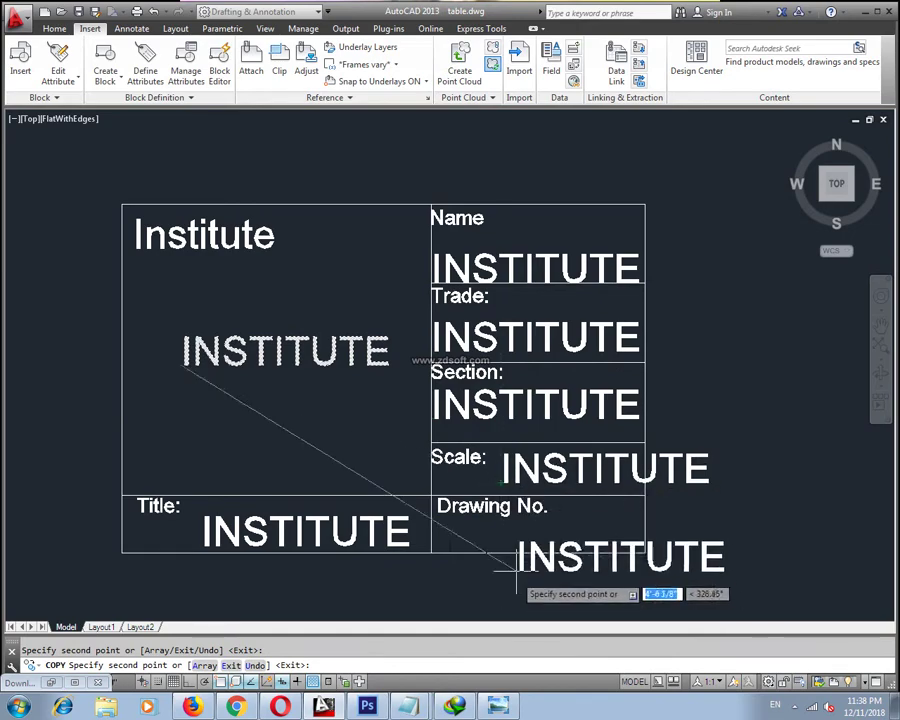
click(461, 557)
key(Escape)
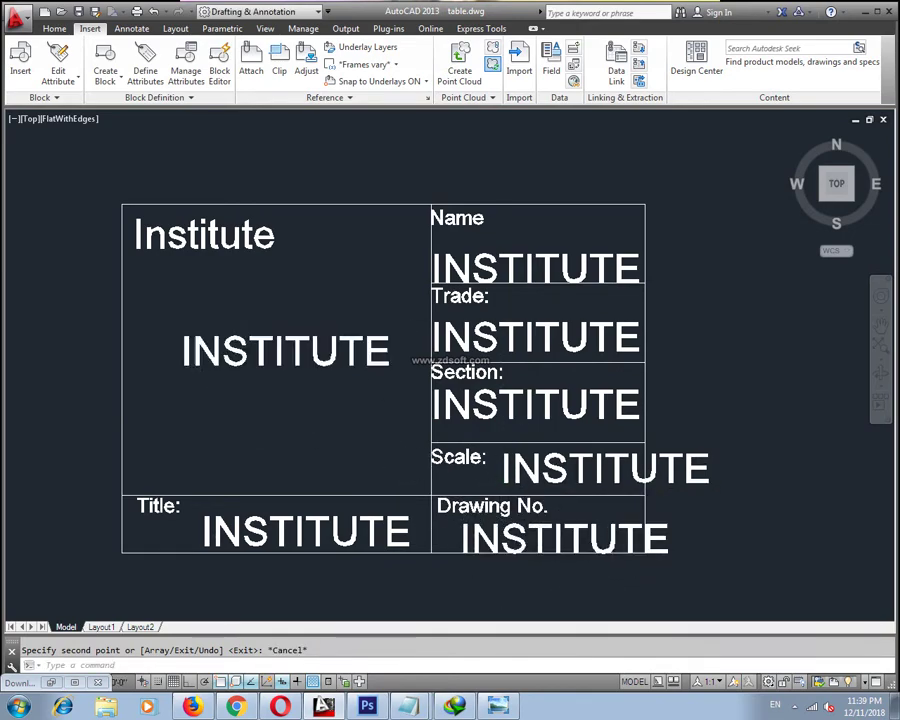
Inspect the attribute copies' definitions, closing the editor without changes
double_click(235, 360)
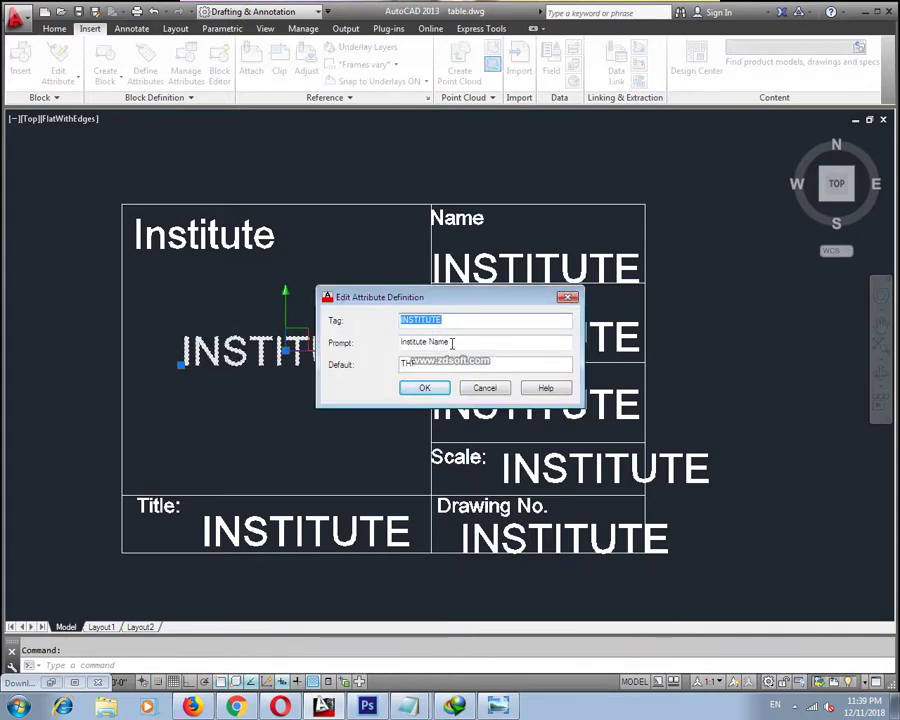
click(424, 387)
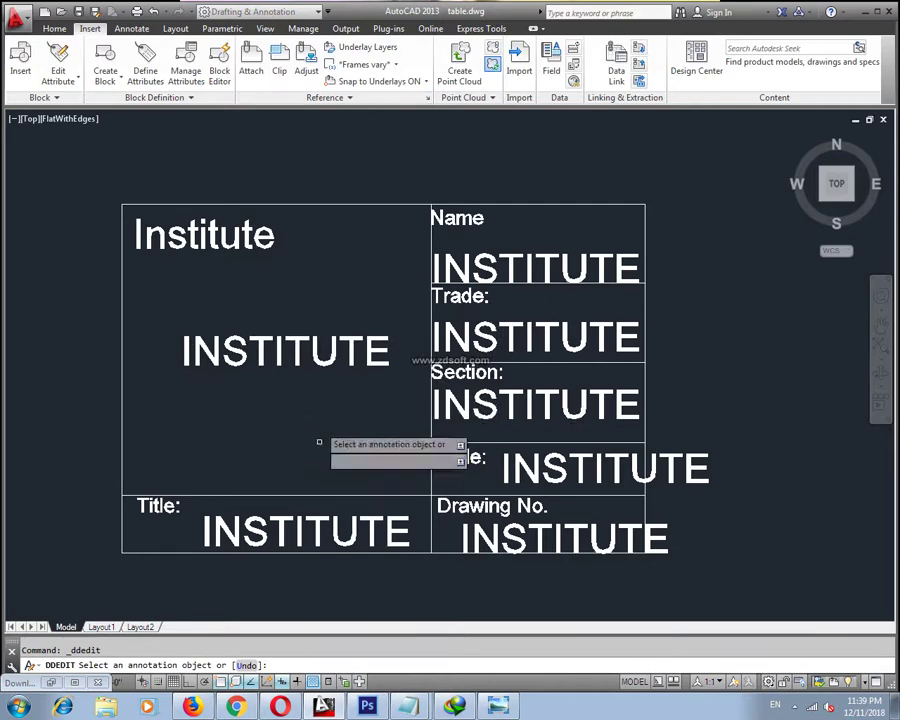
click(300, 530)
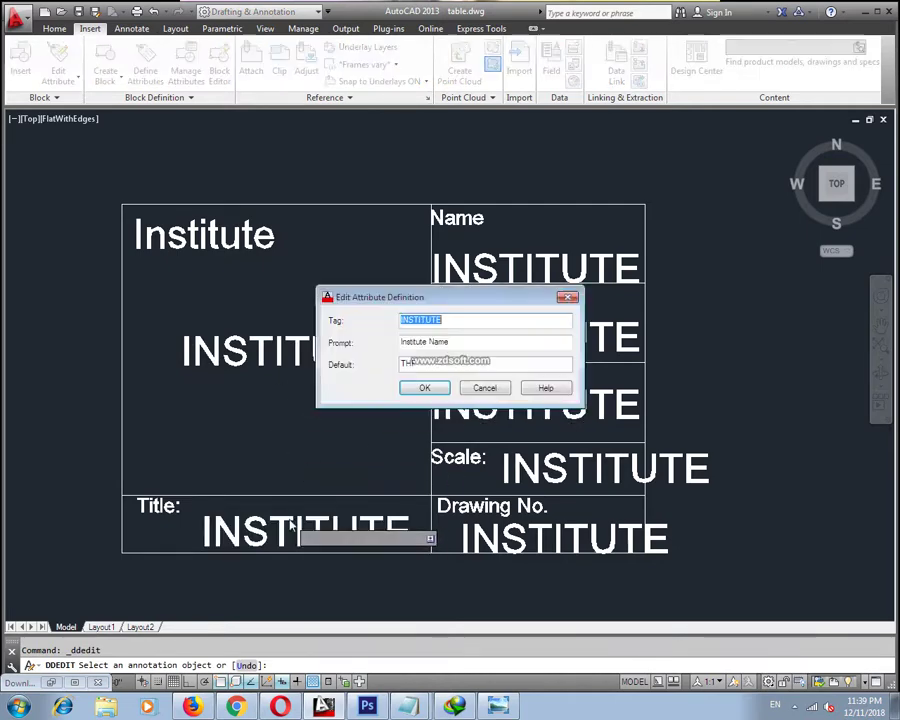
click(456, 343)
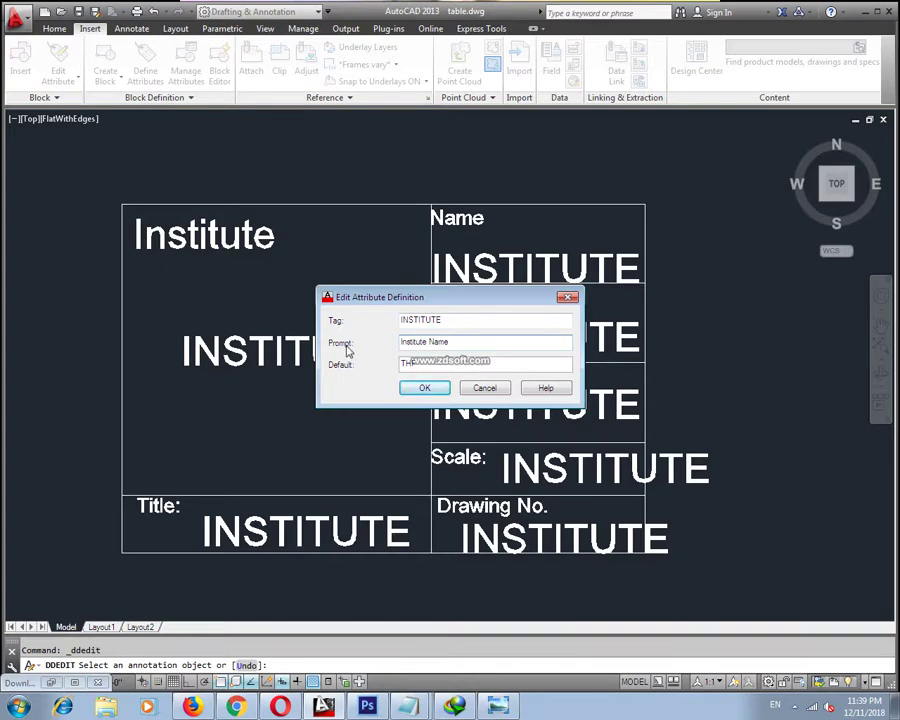
drag(451, 341, 367, 342)
click(427, 364)
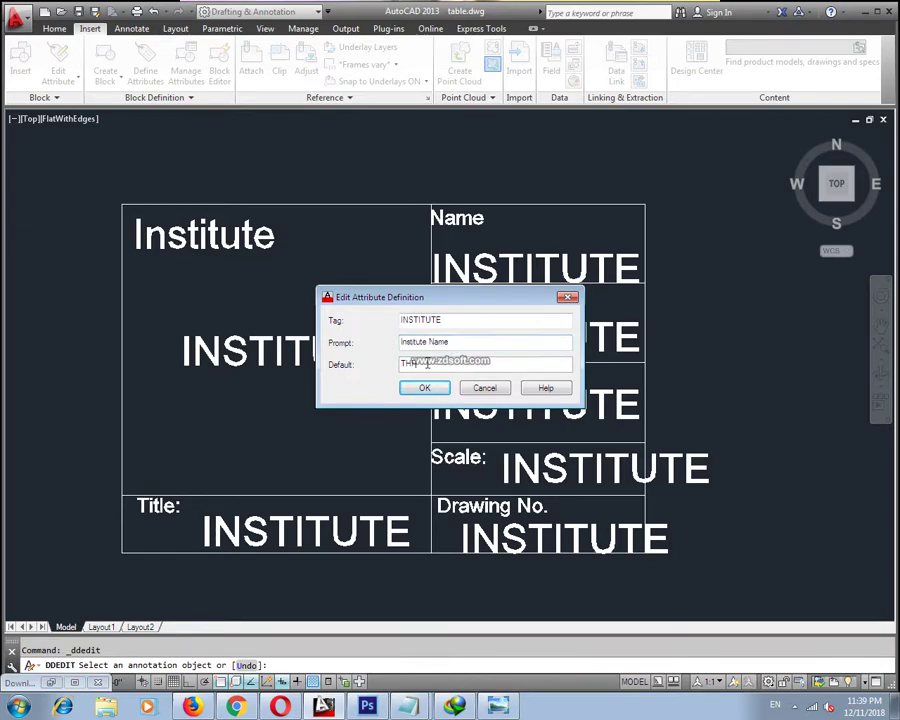
click(567, 297)
Set the Title cell attribute's tag and prompt to Title with default Home Plan
click(322, 528)
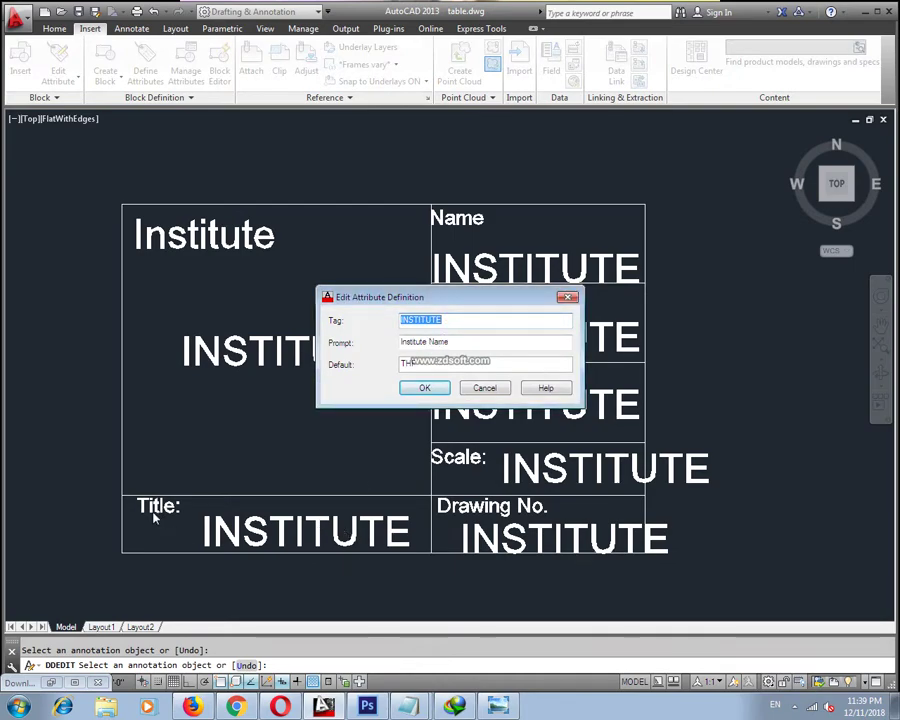
text(Tit)
text(le)
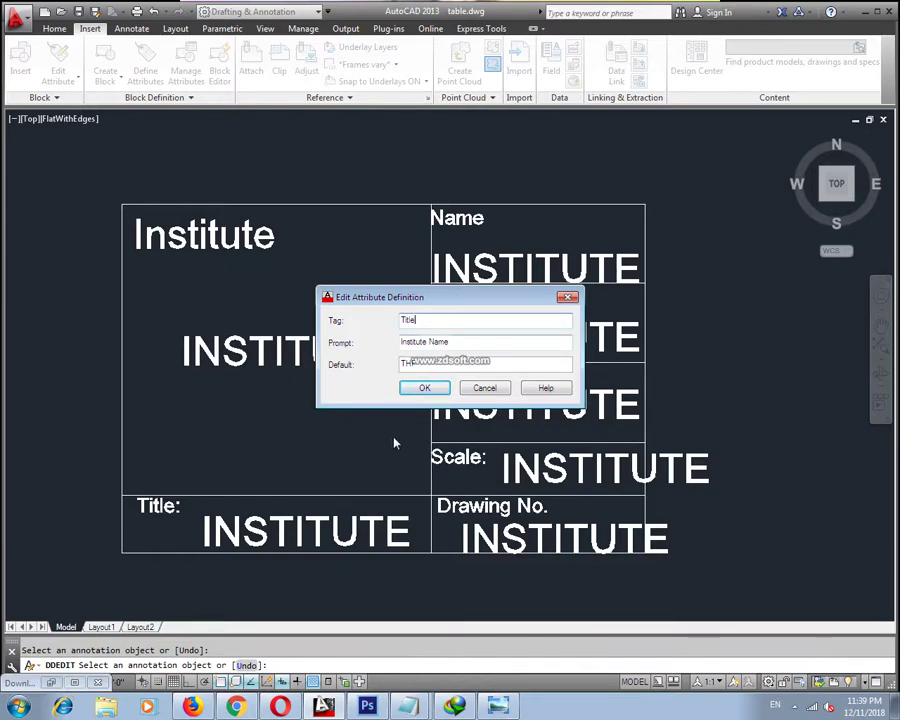
click(451, 341)
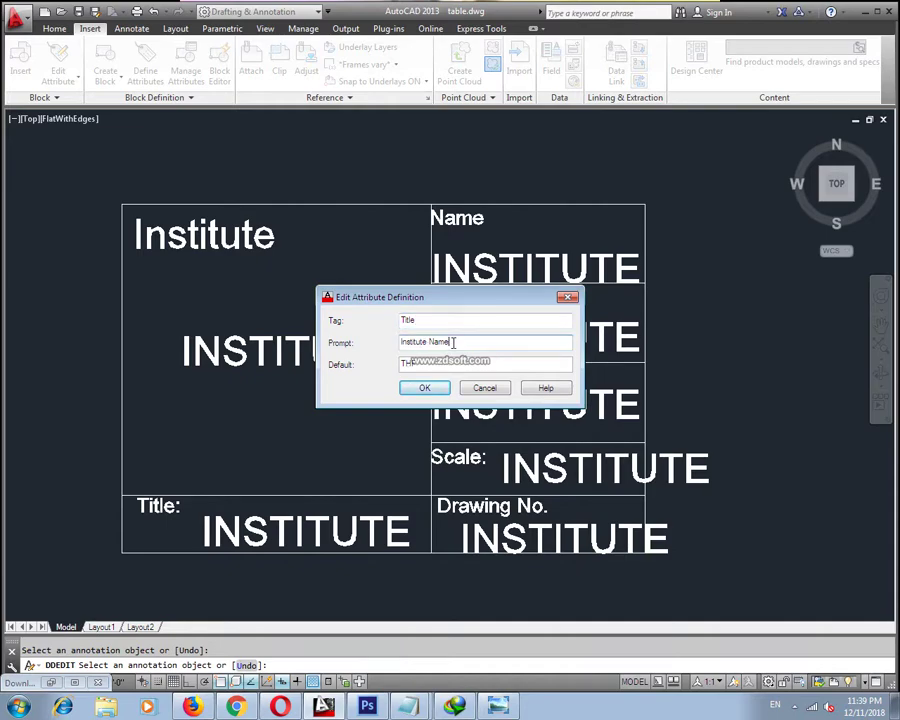
drag(453, 342, 394, 348)
text(Title)
key(Tab)
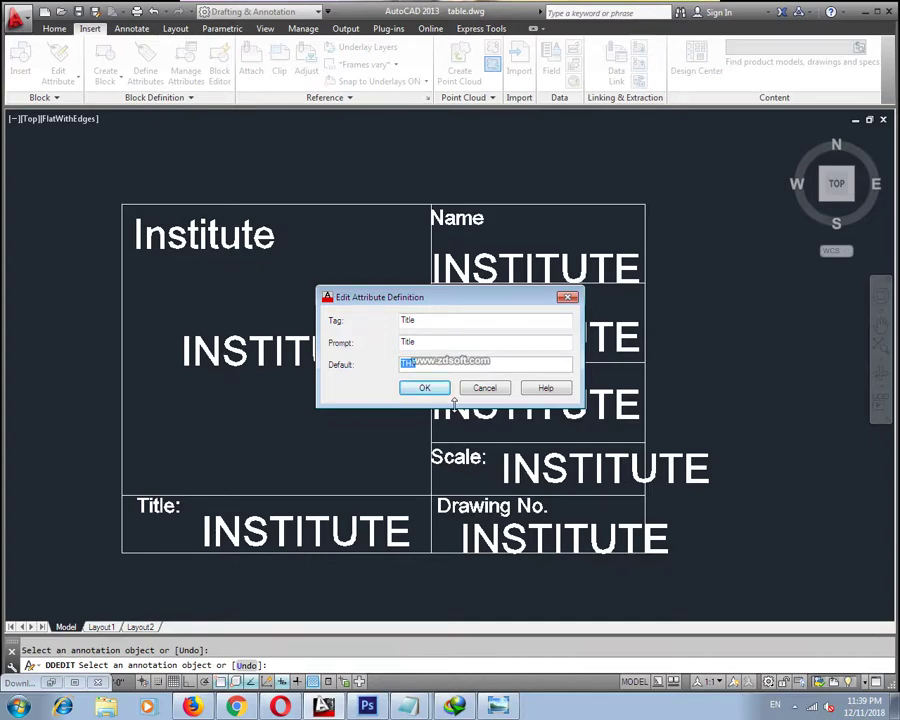
text(Home Plan)
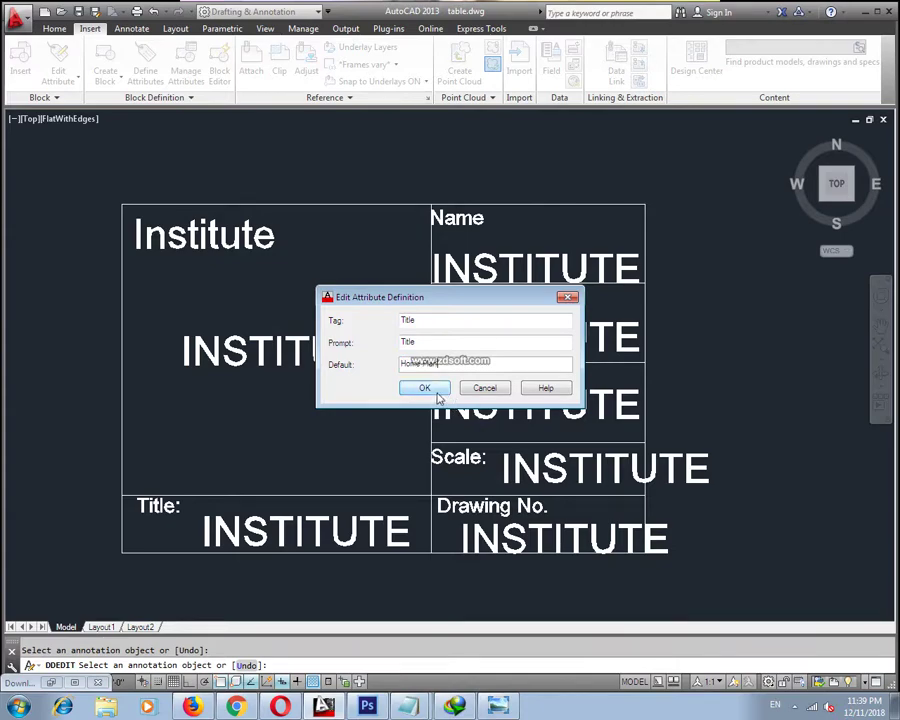
click(437, 392)
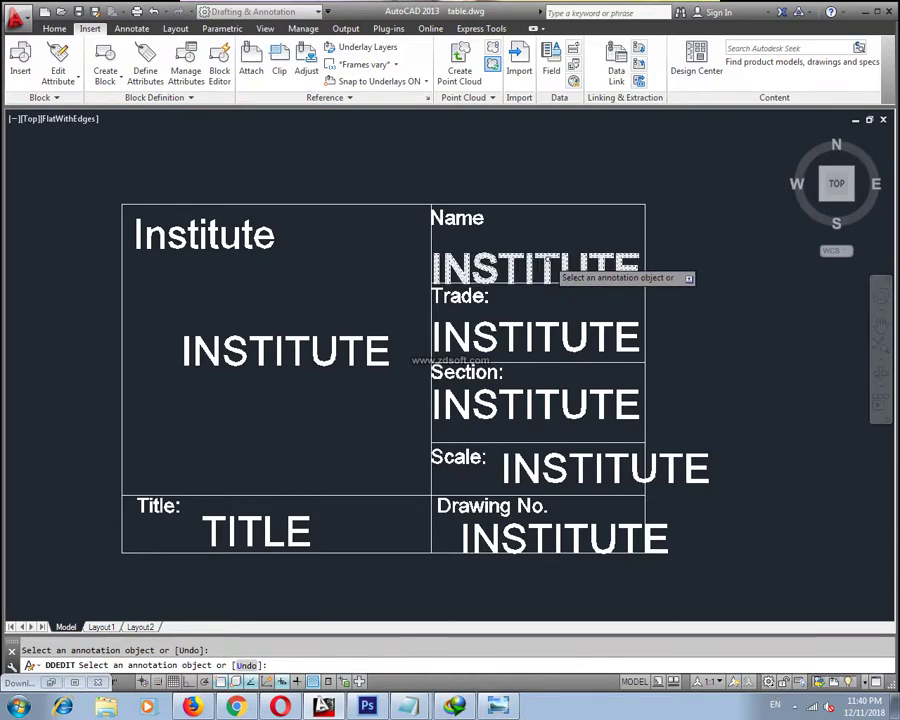
Retag the Name cell attribute as Name with prompt Student Name
click(548, 268)
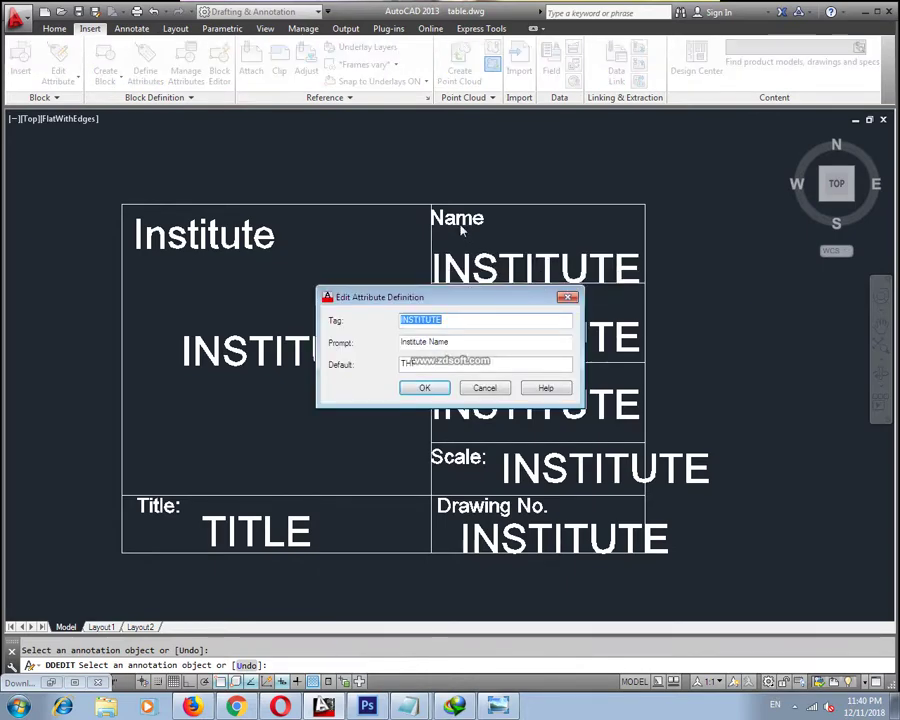
text(N)
text(ame)
key(Tab)
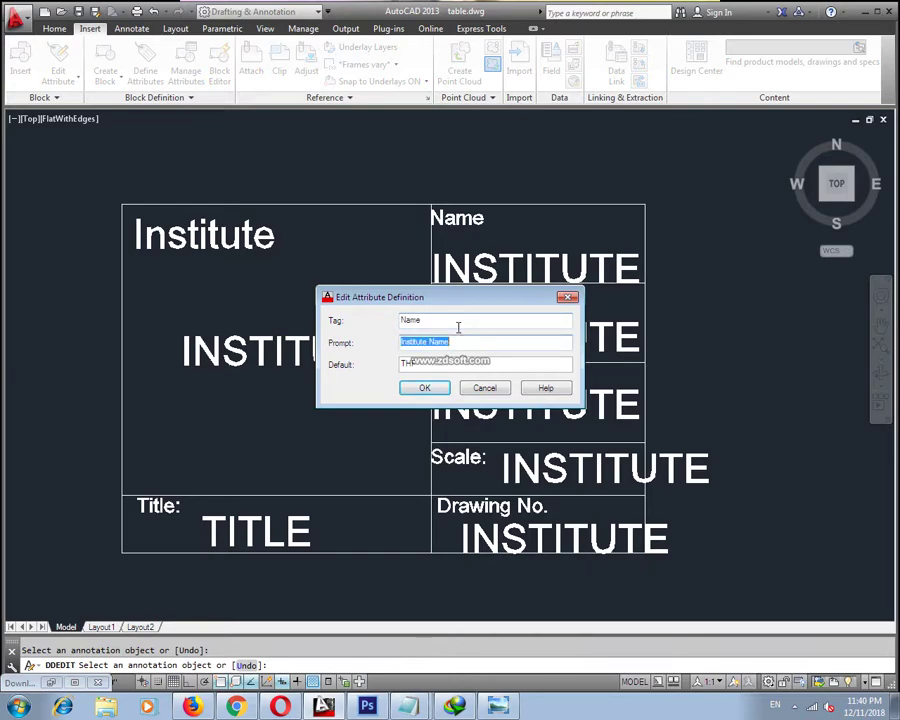
text(Stud)
text(ent N)
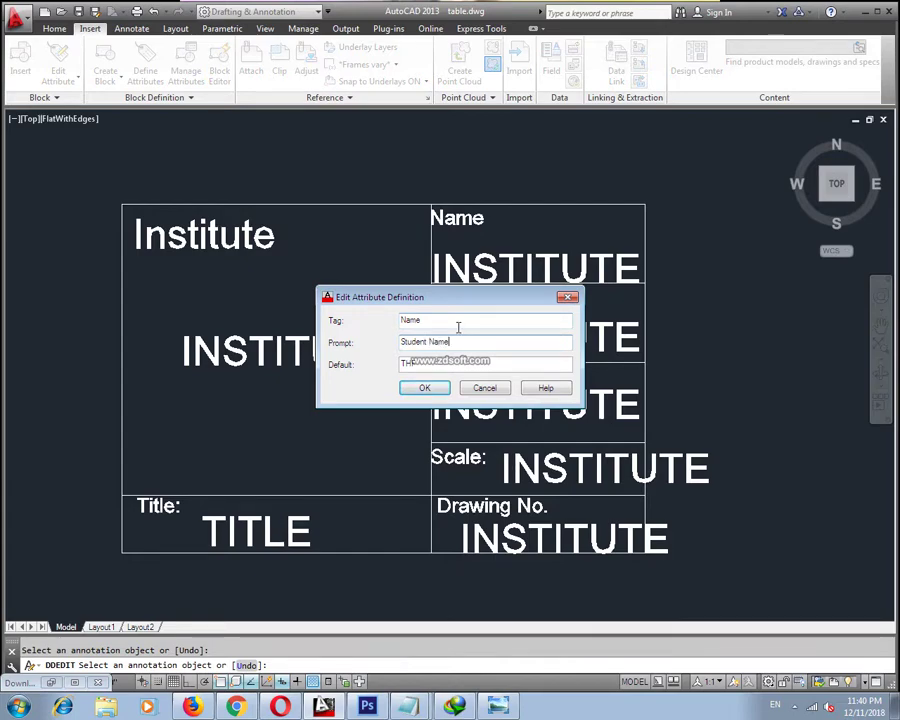
click(427, 342)
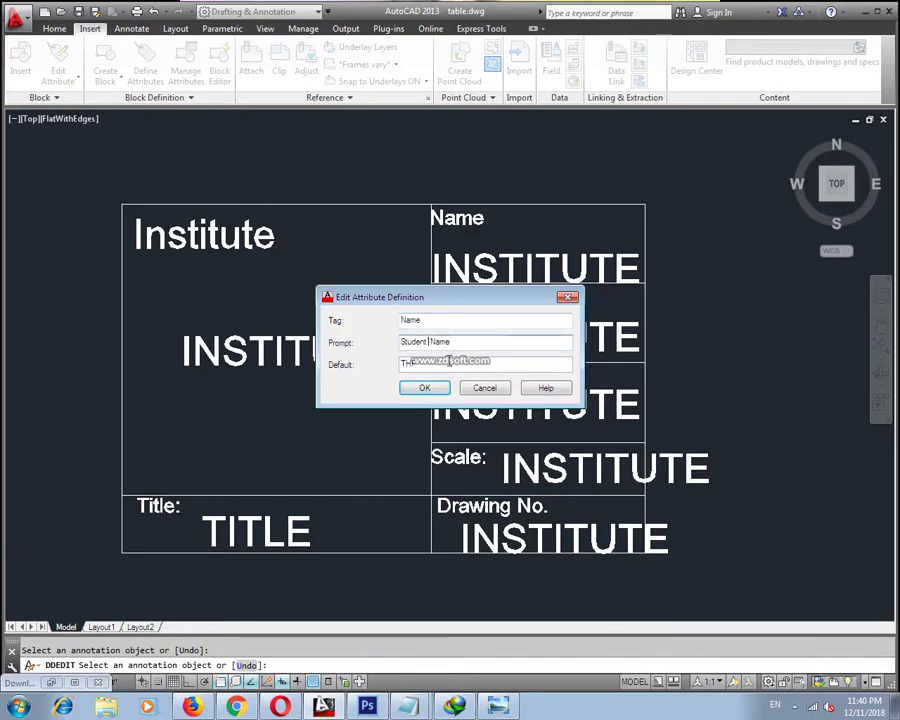
key(Tab)
key(Return)
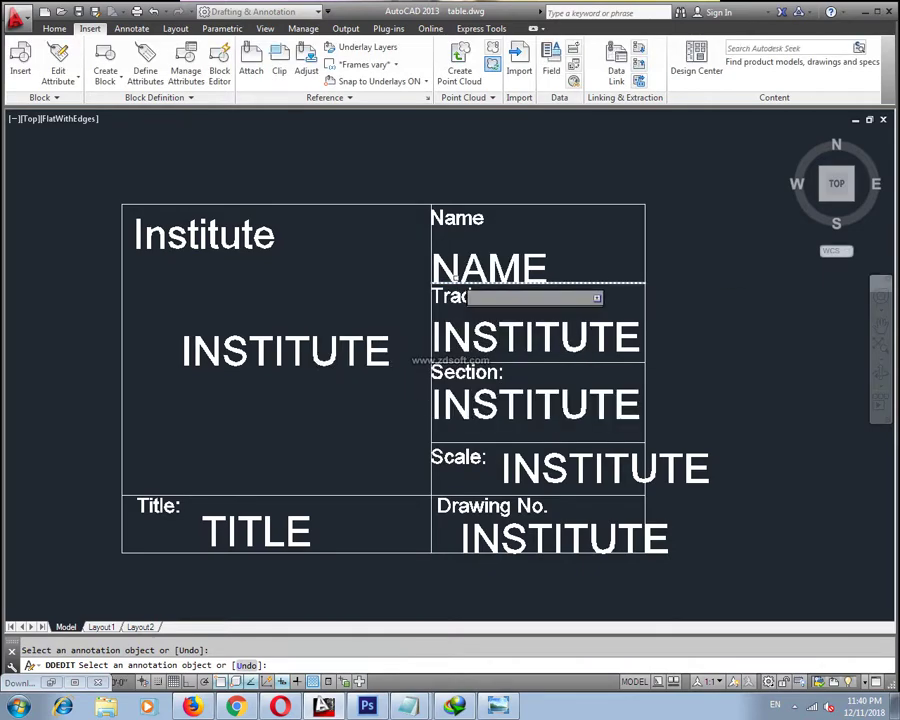
Set the Trade cell attribute's tag and prompt to Trade with default AutoCAD
click(514, 336)
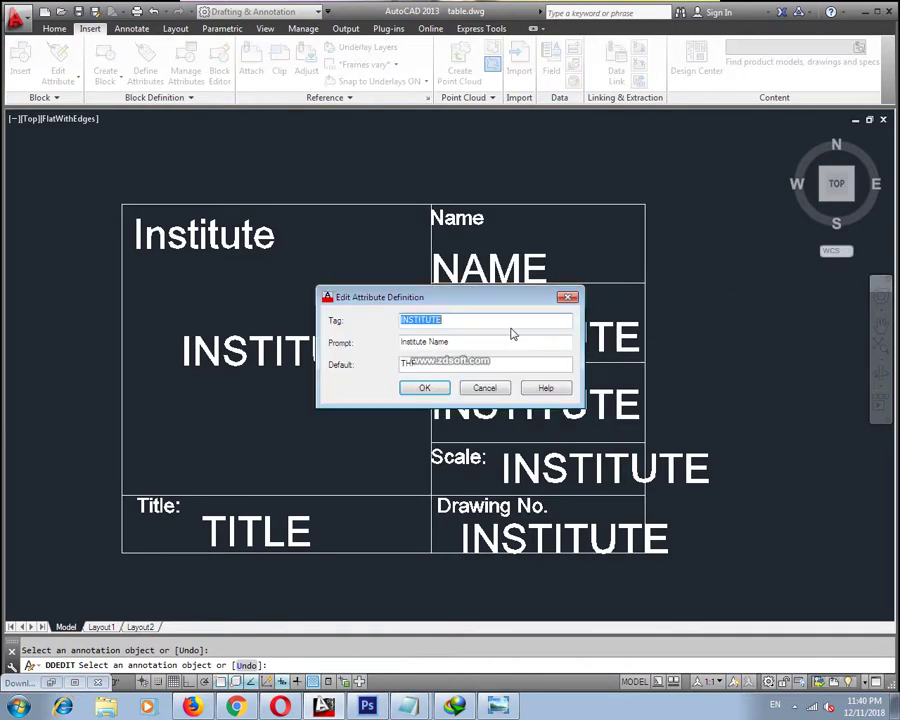
drag(470, 300, 469, 346)
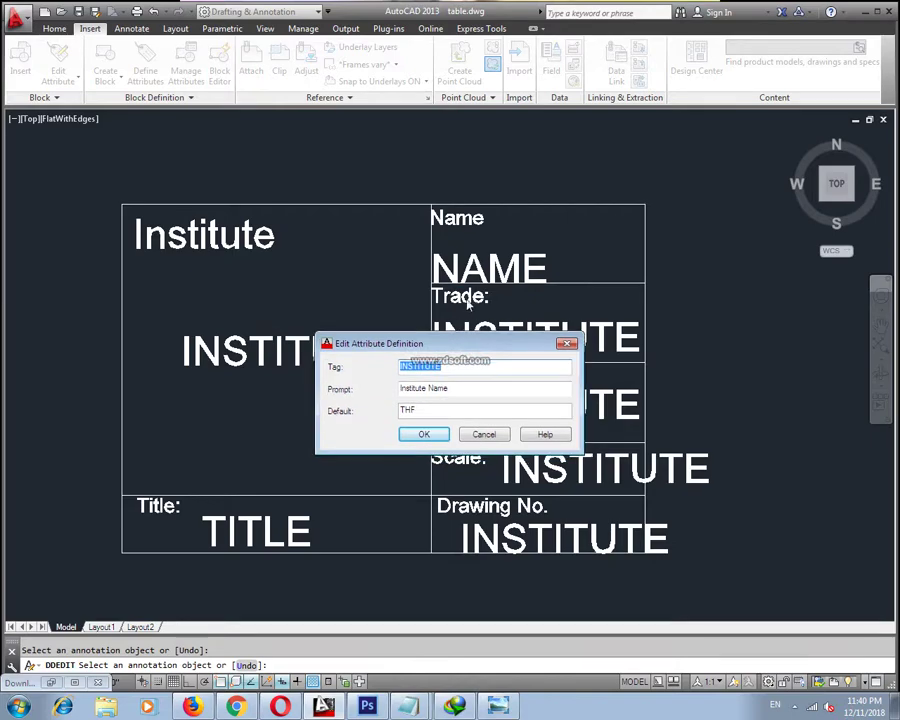
text(Trade)
key(Tab)
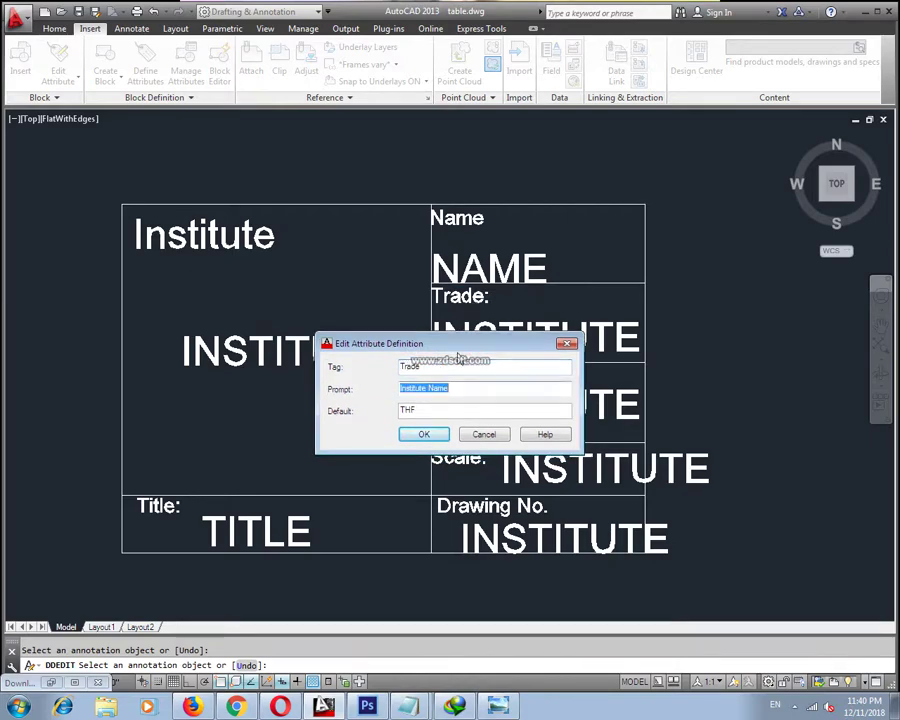
text(Trade)
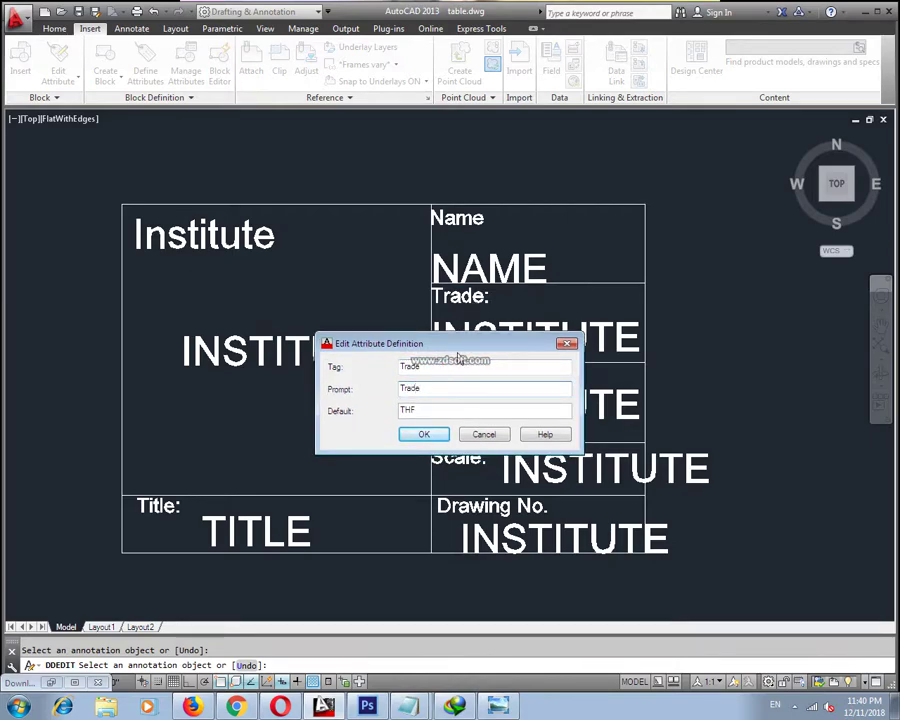
key(Tab)
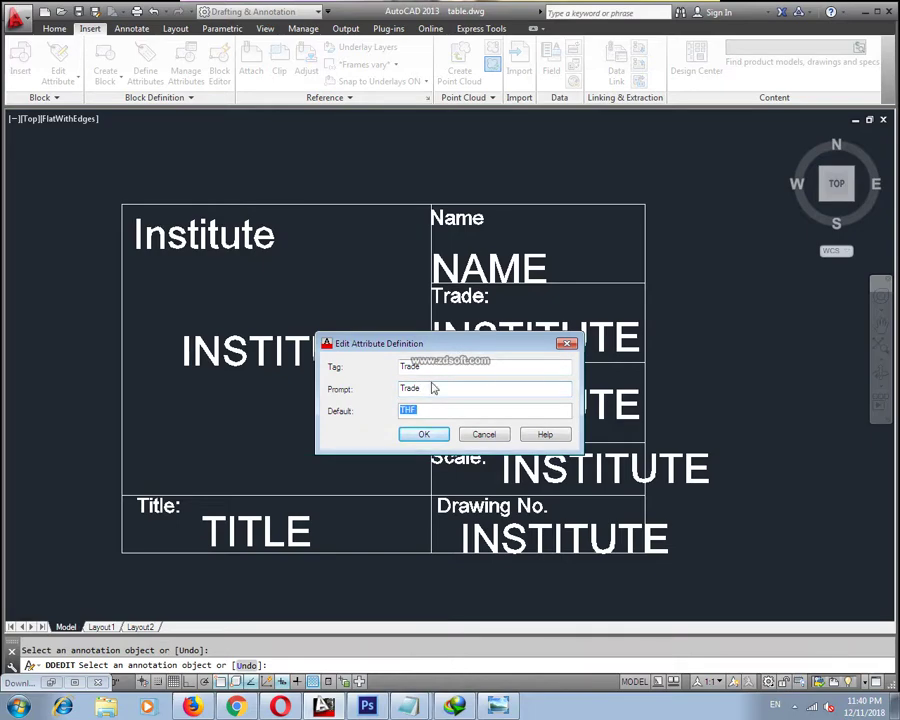
click(412, 366)
double_click(412, 366)
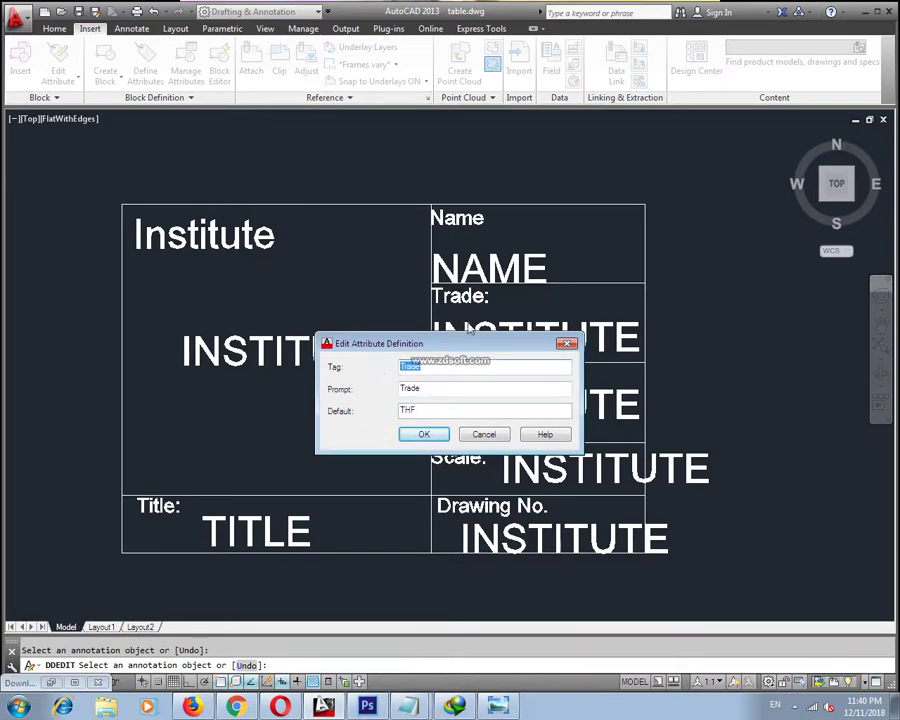
double_click(404, 391)
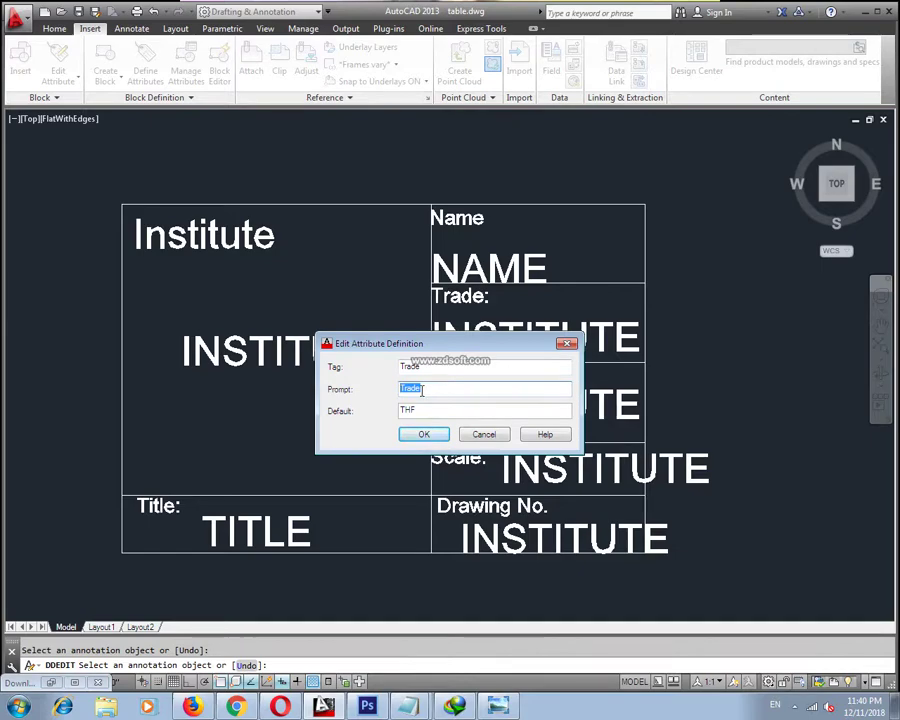
key(Tab)
text(A)
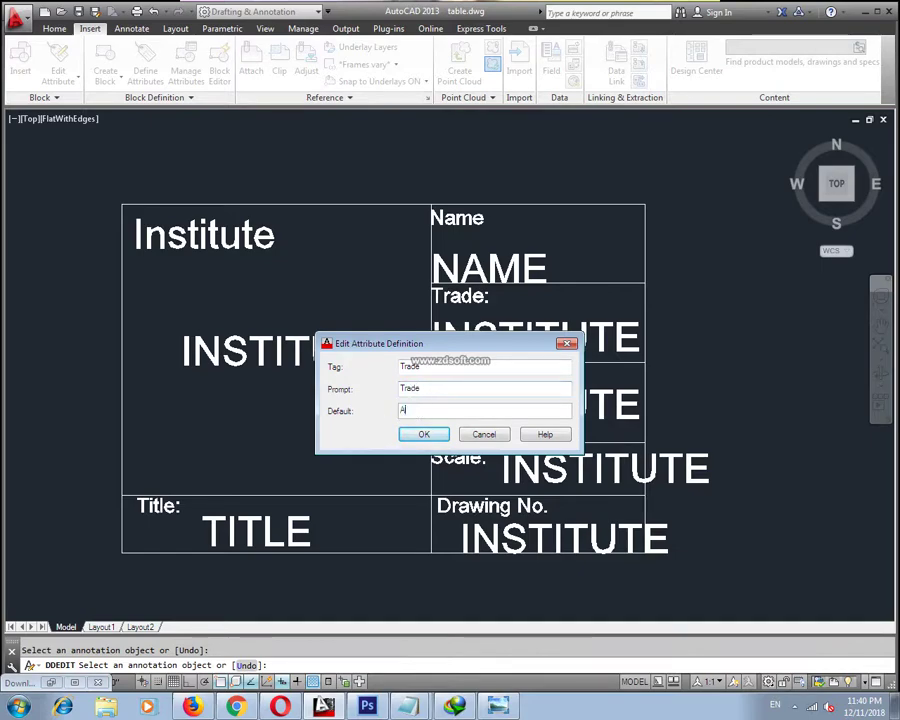
text(utoCAd)
click(424, 434)
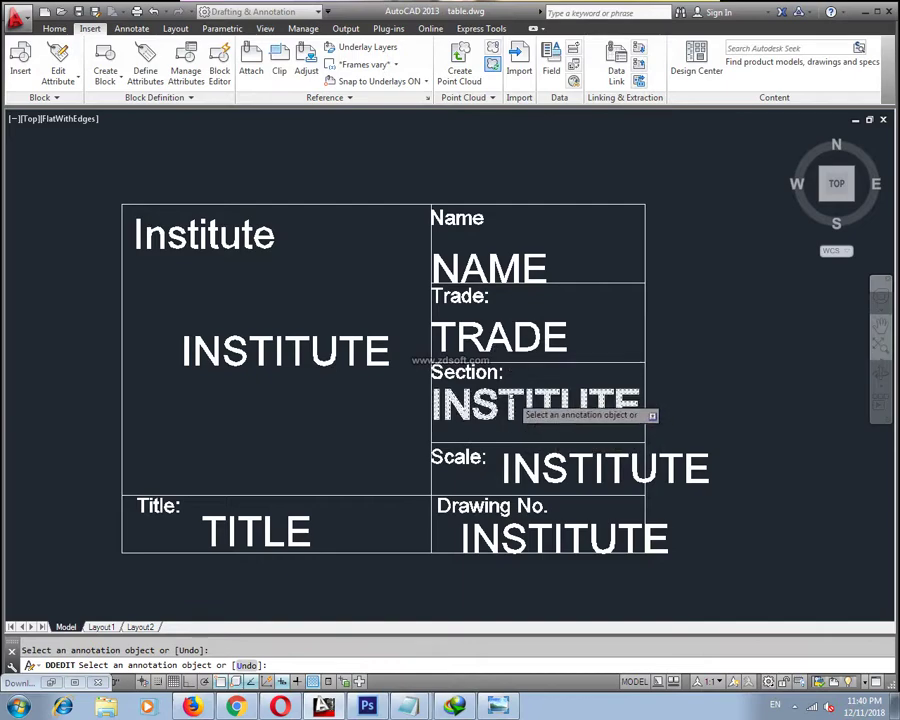
Give the Section cell attribute the tag and prompt Section
click(508, 395)
text(Section)
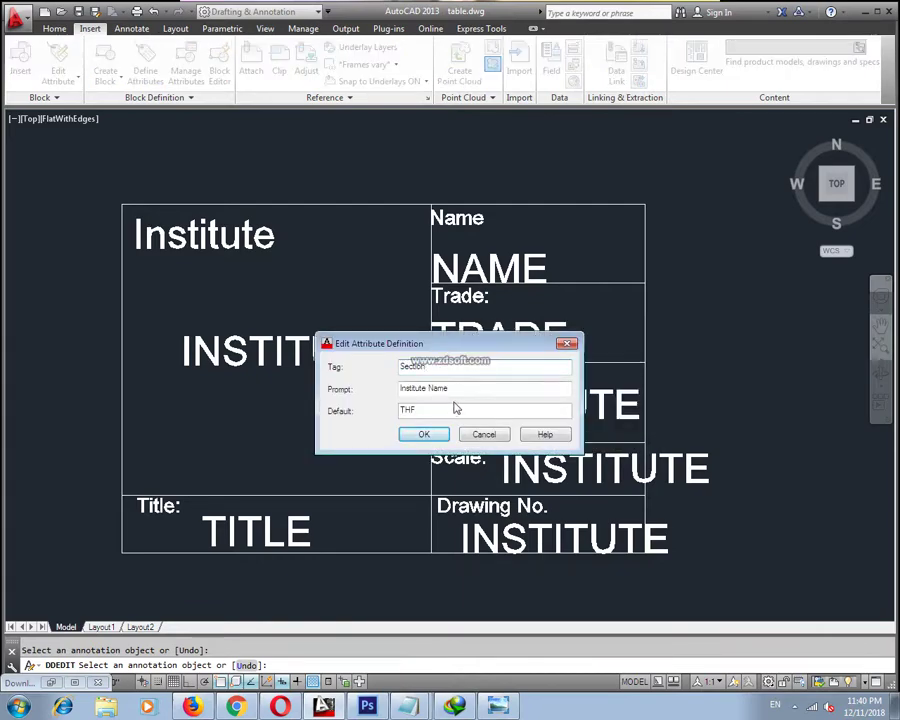
drag(450, 388, 400, 388)
drag(425, 347, 426, 431)
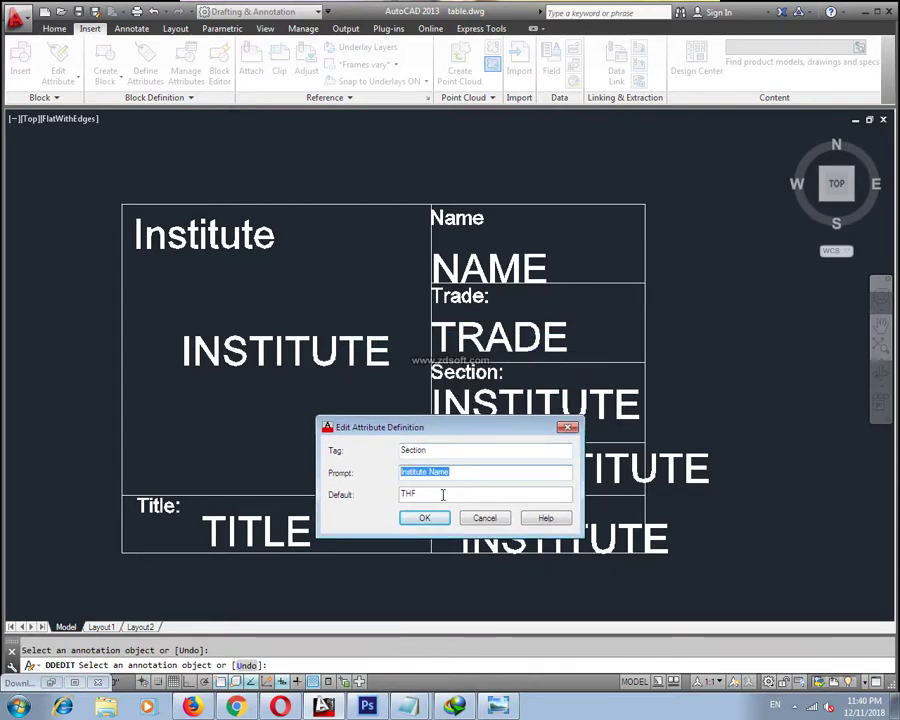
text(Sect)
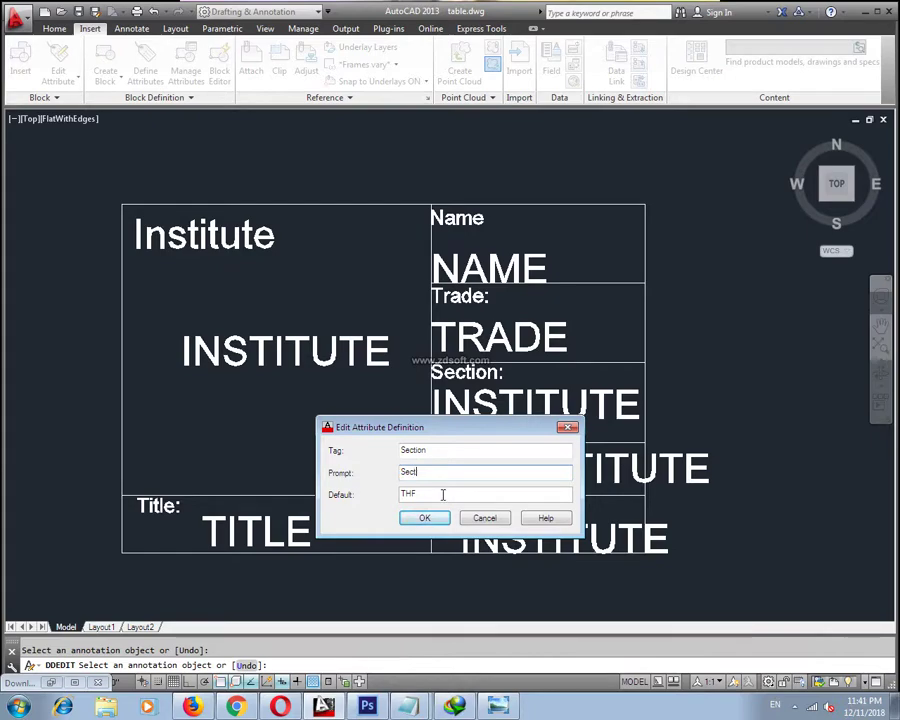
text(ion)
key(Tab)
text(A)
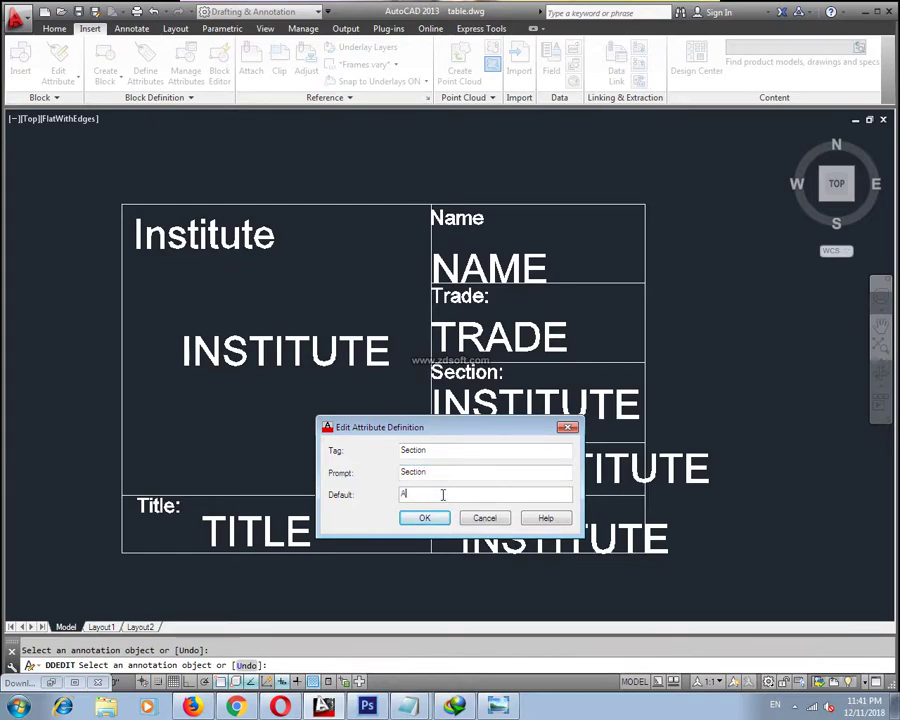
click(426, 520)
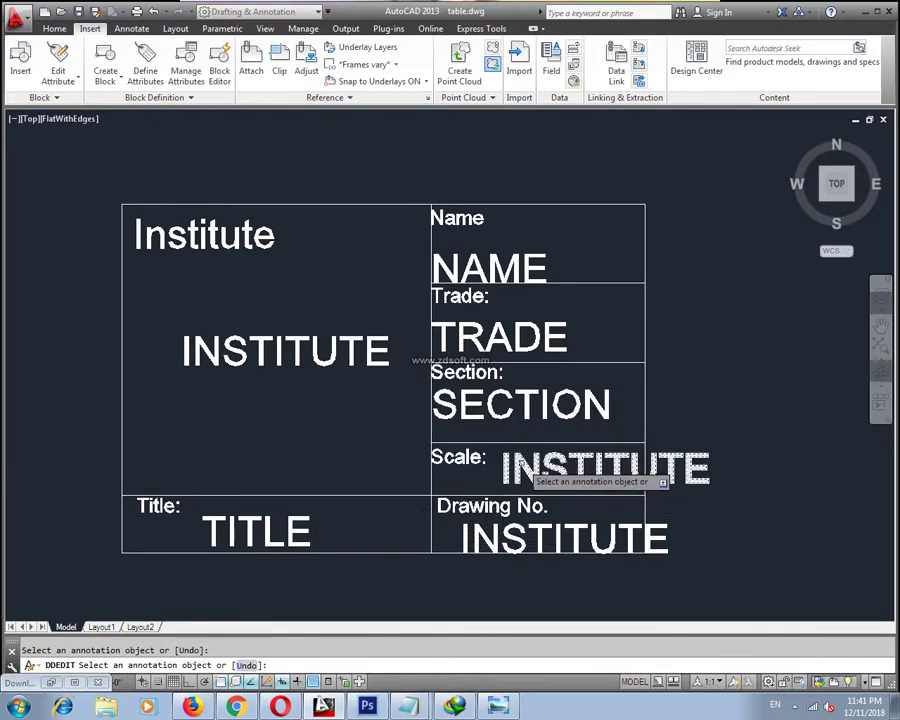
Give the Scale cell attribute tag and prompt Scale with default 1:4
click(662, 482)
text(S)
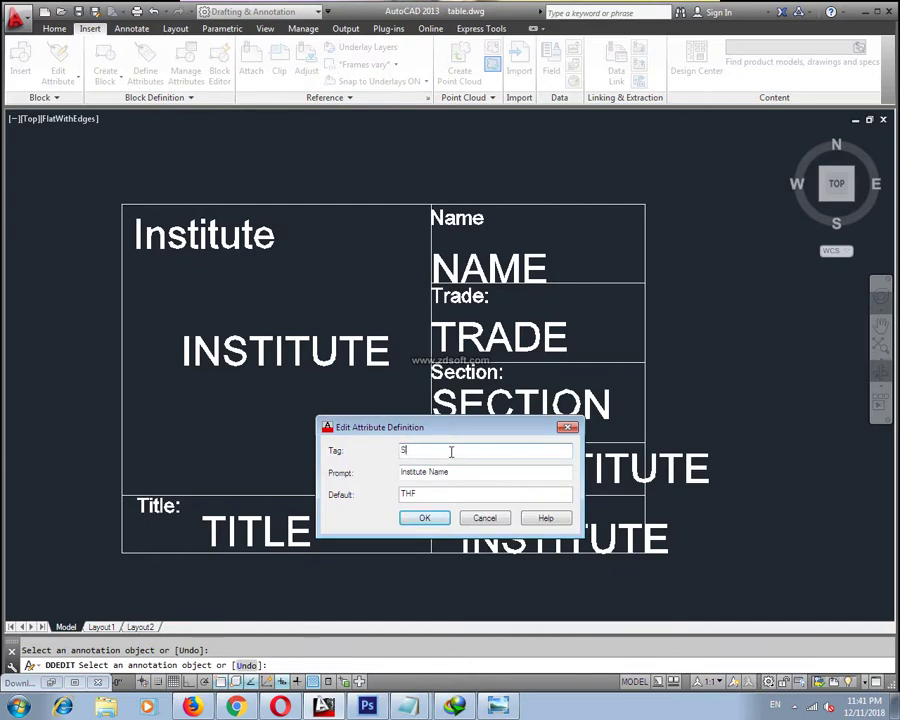
text(cale)
key(Tab)
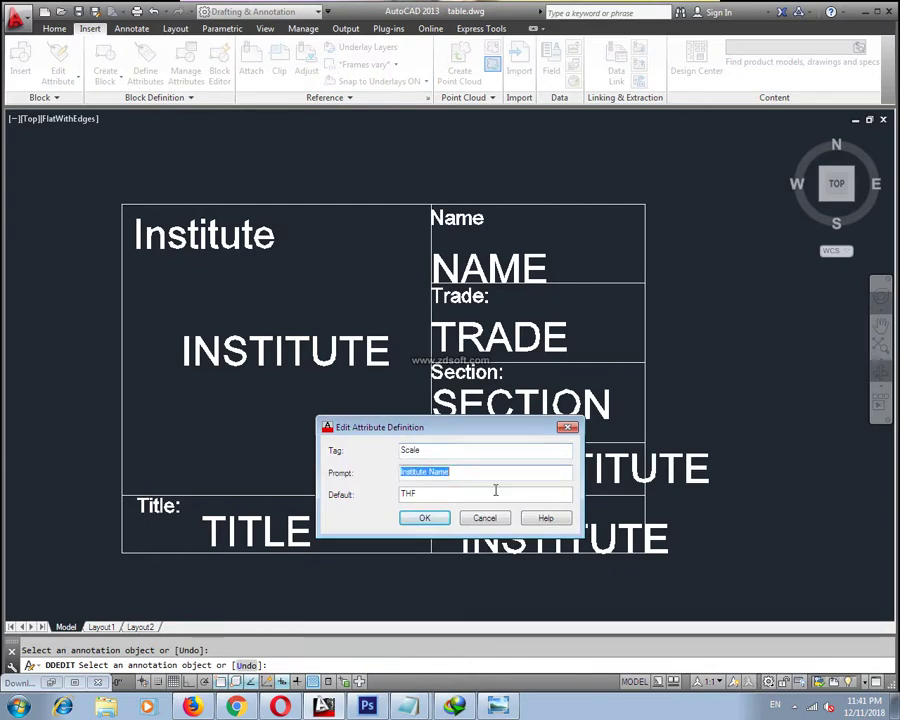
text(Scale)
key(Tab)
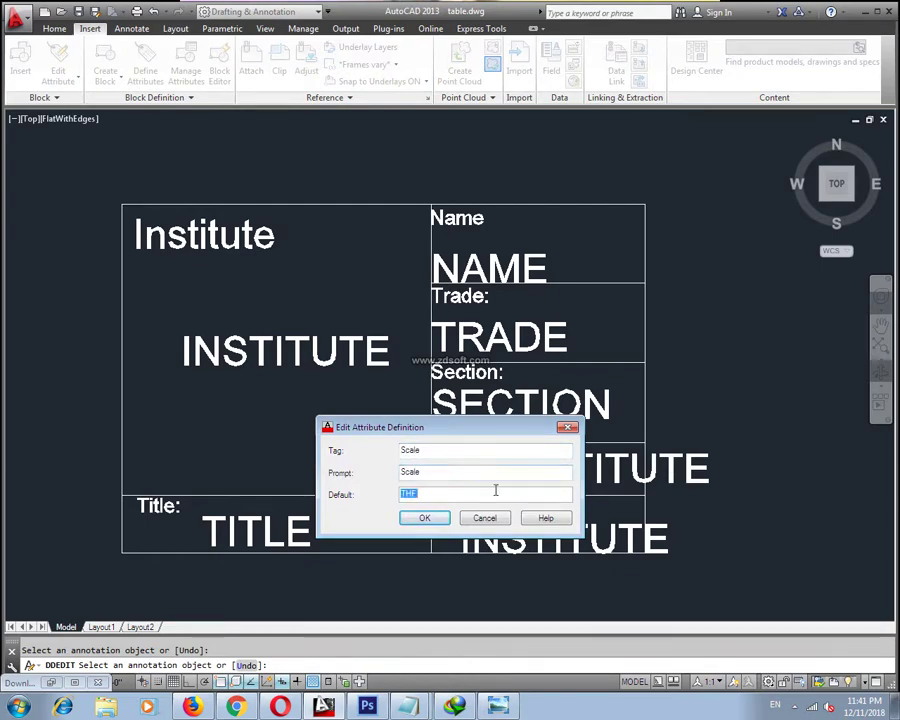
text(1:4)
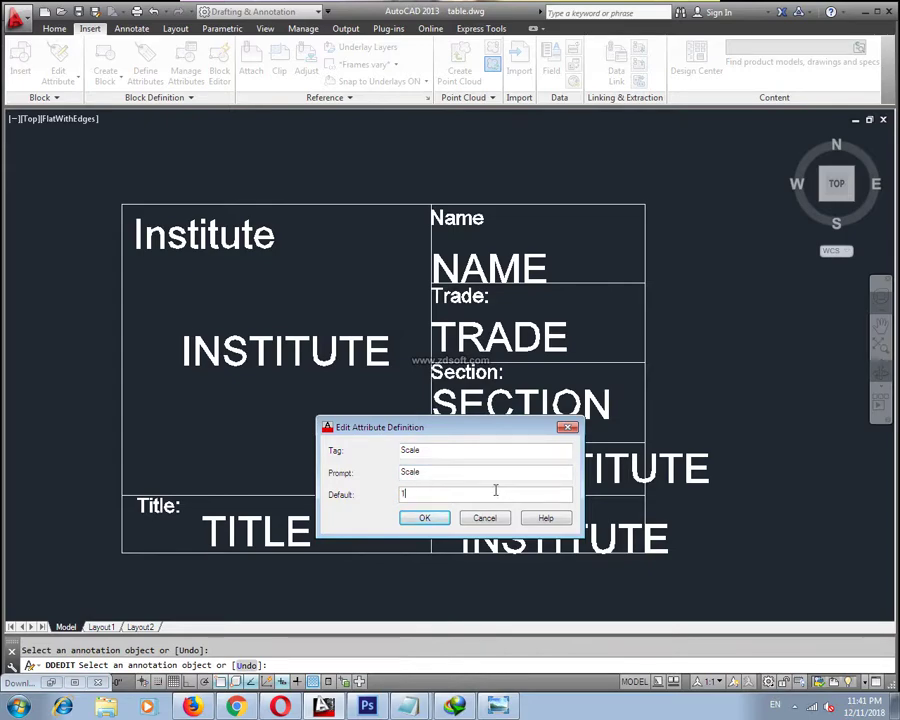
click(424, 517)
click(562, 543)
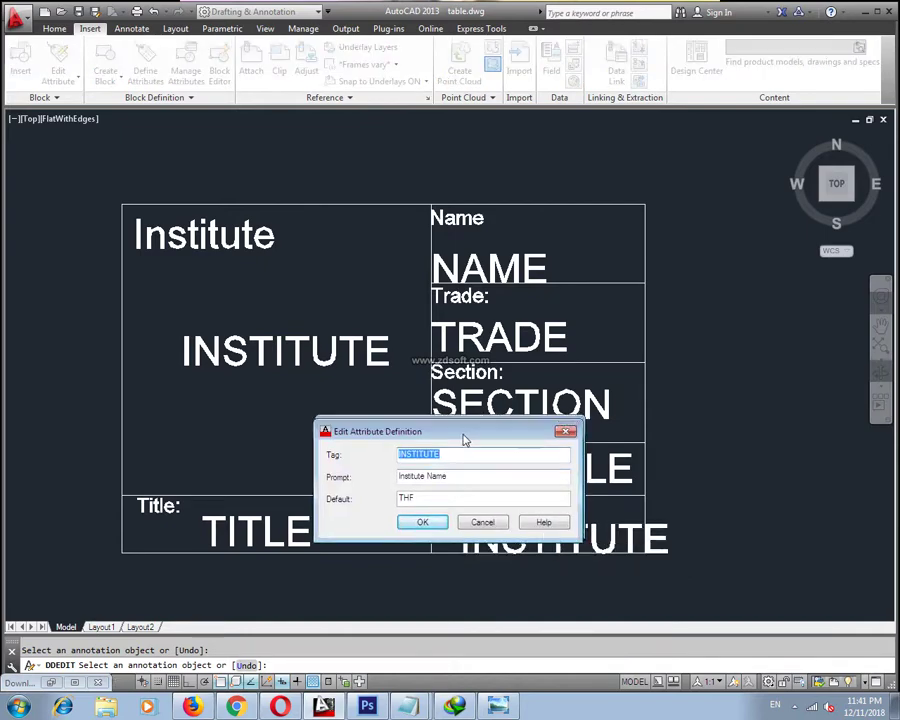
Set the Drawing No. cell attribute's tag to Drawing_No and prompt to Drawing No
drag(466, 430, 437, 531)
text(Dr)
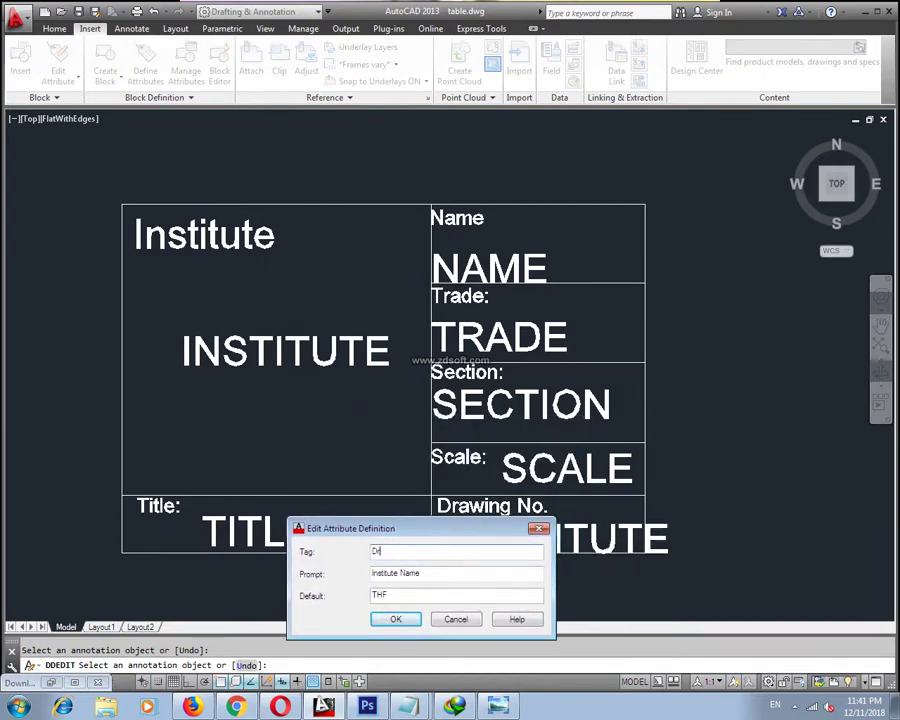
text(_No)
key(Tab)
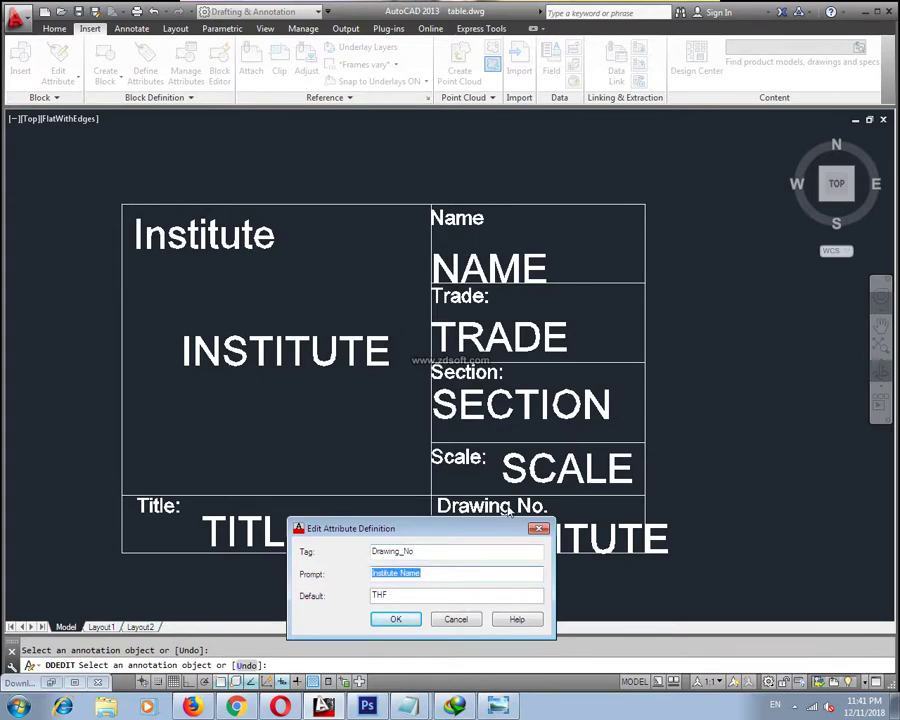
text(Dr)
text(awing No)
key(Tab)
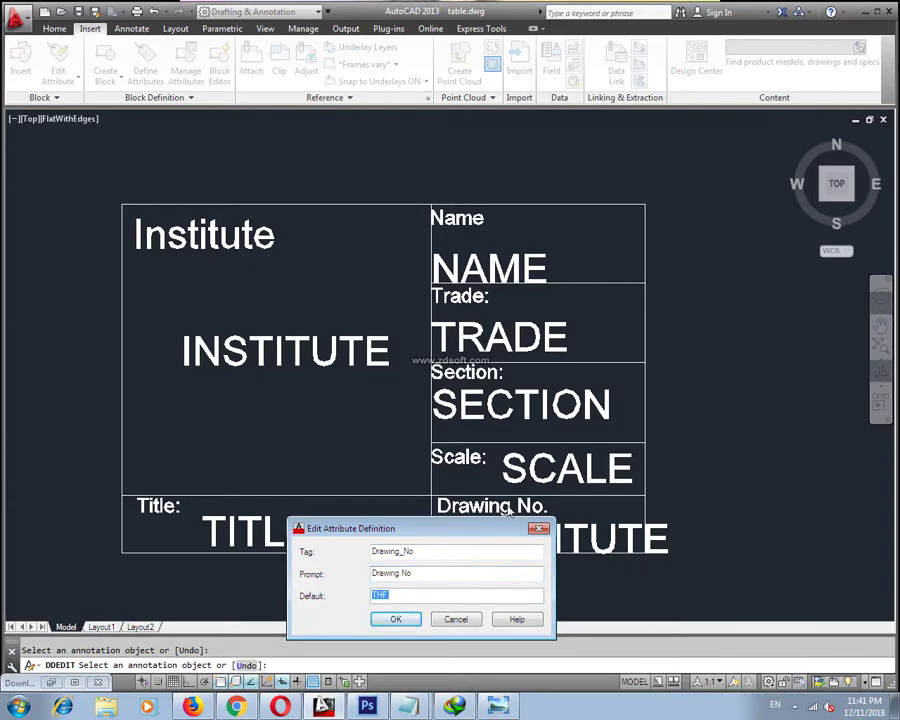
text(N)
click(396, 620)
End attribute editing and save table.dwg
middle_drag(654, 453, 495, 382)
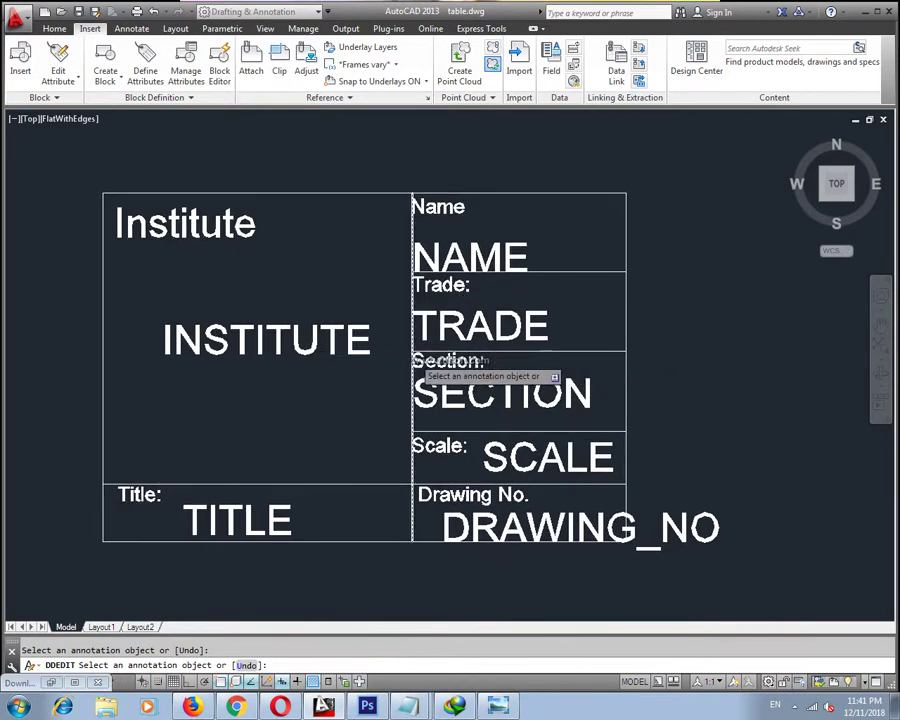
key(Escape)
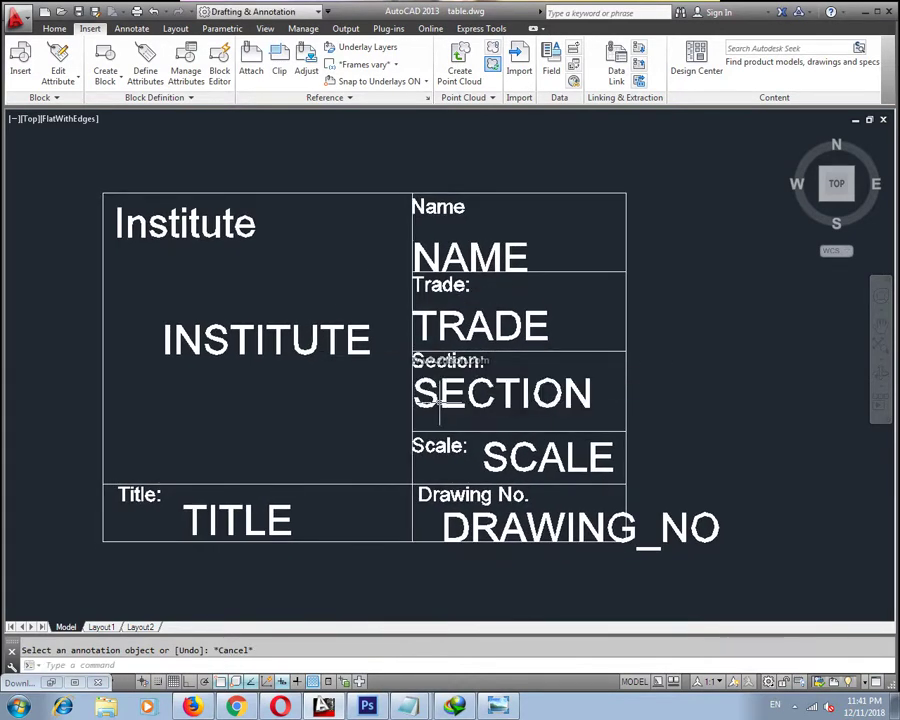
key(ctrl+s)
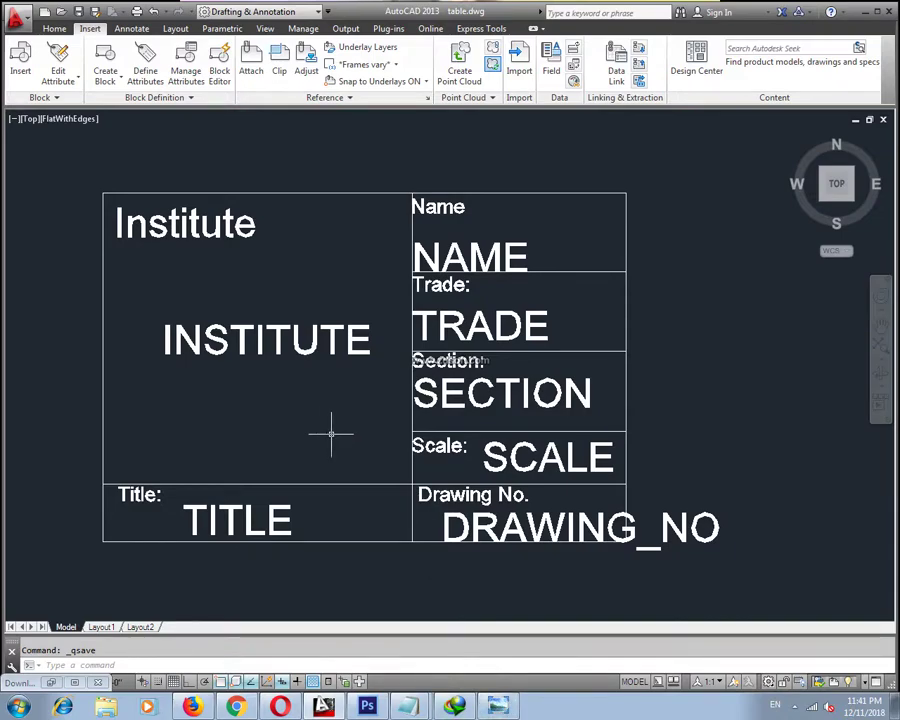
middle_drag(331, 432, 345, 426)
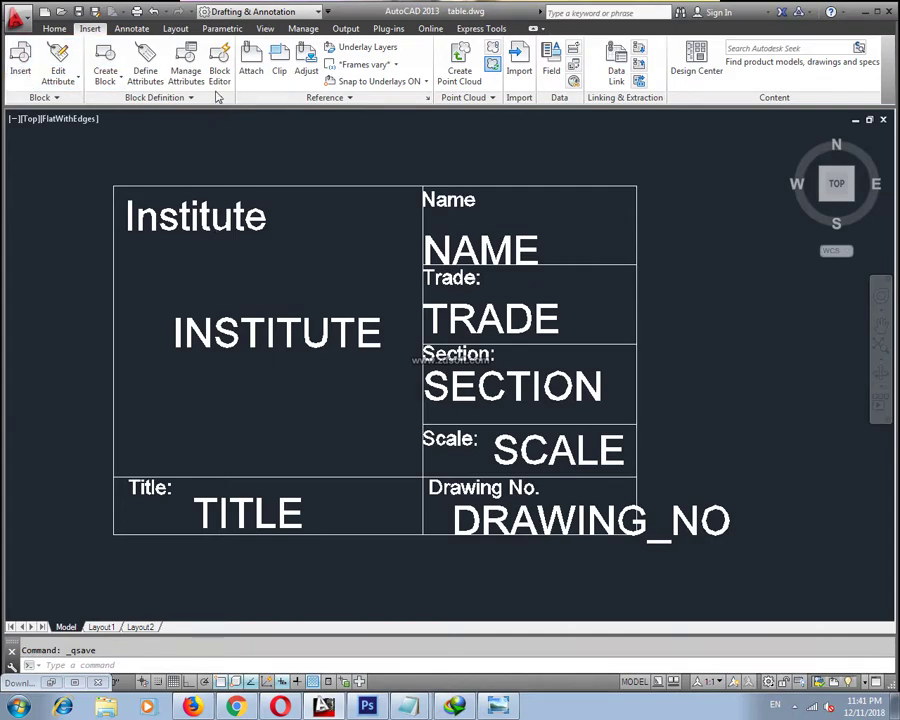
Start a new block definition with the B command and name it Title Strip
click(116, 88)
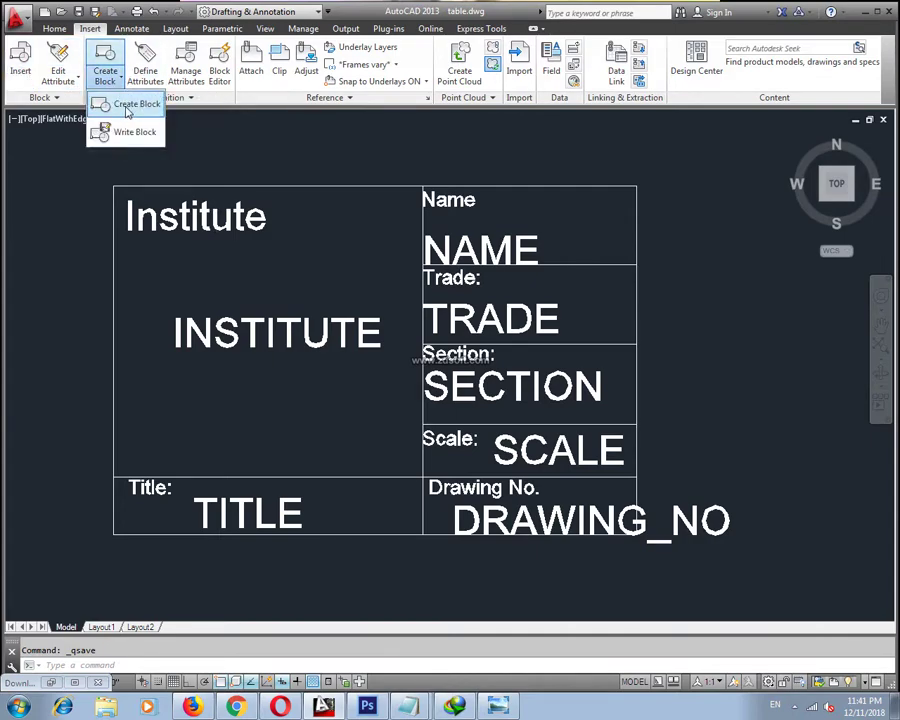
click(130, 106)
text(b)
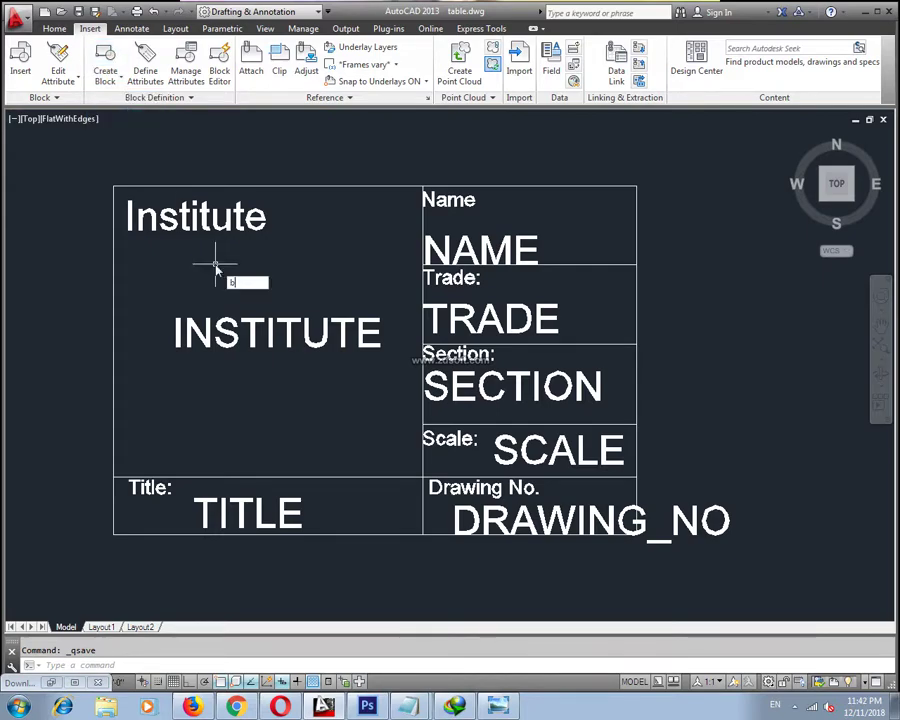
key(Return)
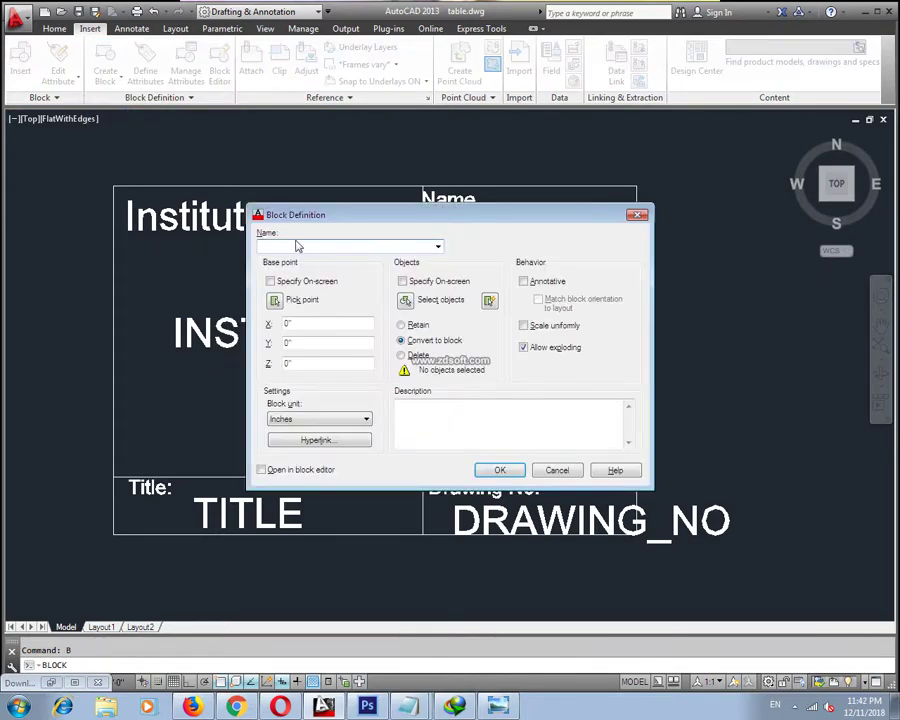
text(Tit)
text(le Strip)
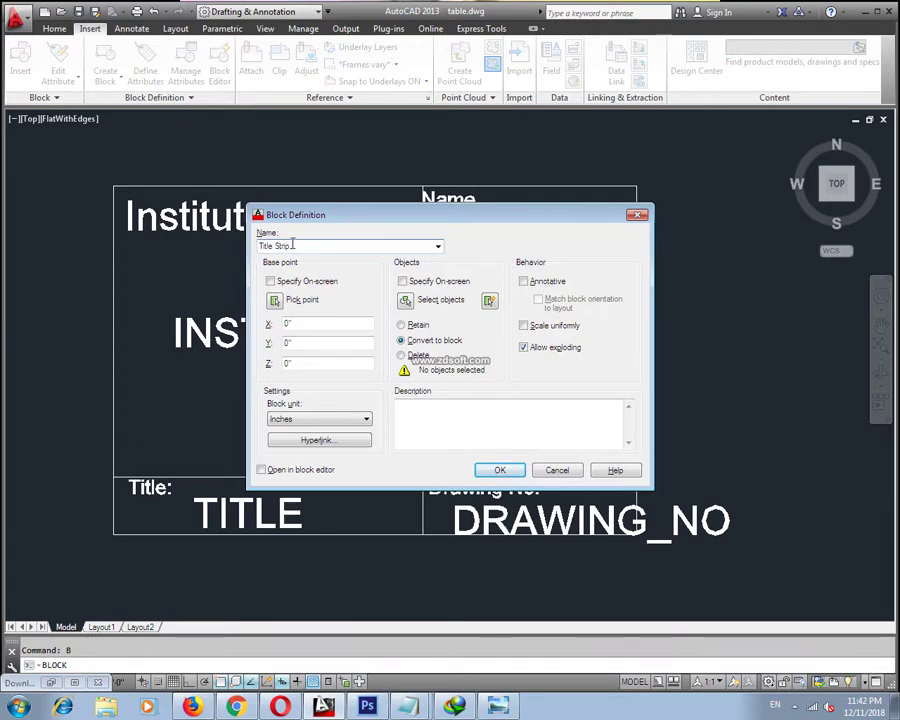
Base the block at the table corner, window-select all 20 table objects, and create it
click(277, 301)
click(114, 186)
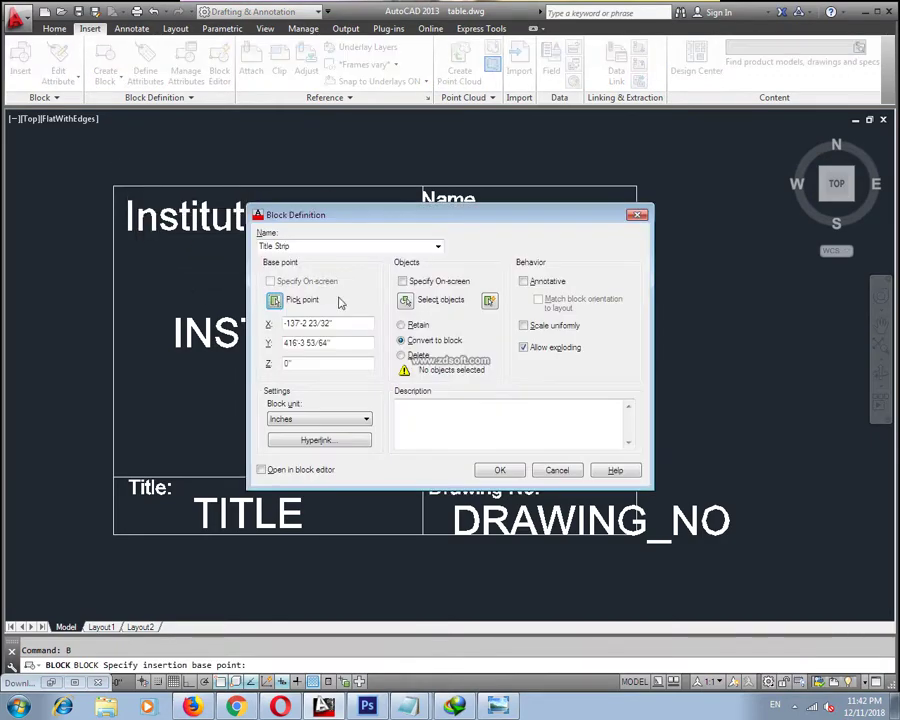
click(411, 301)
click(48, 153)
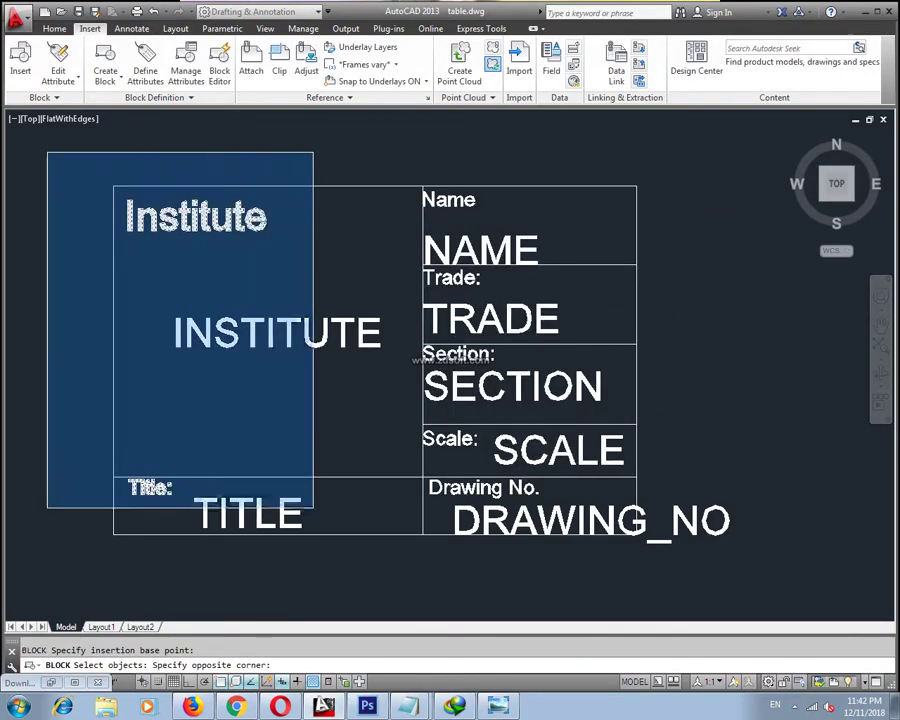
click(636, 537)
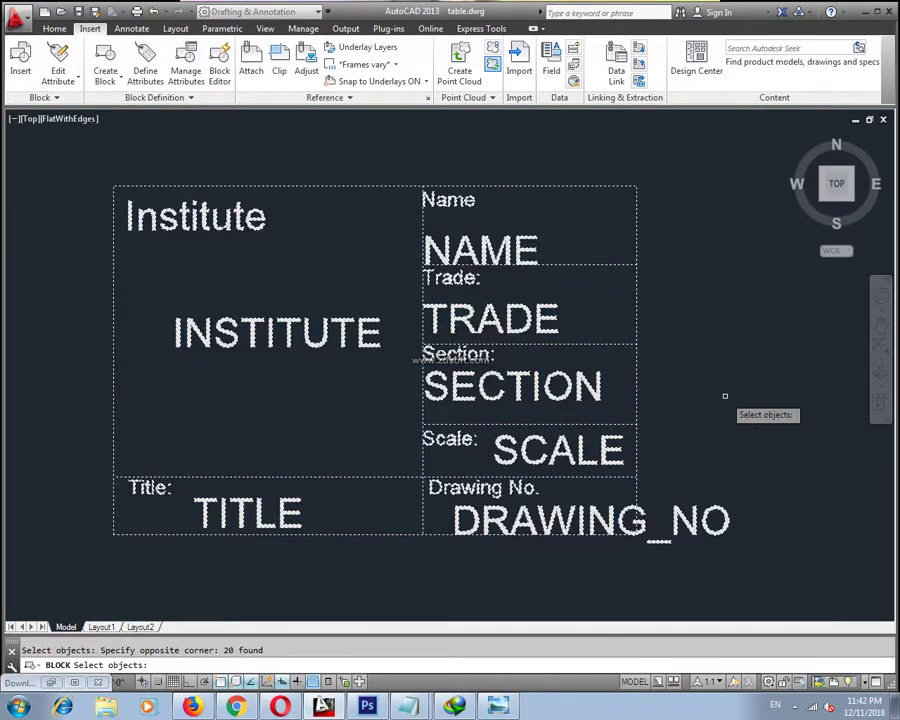
key(Return)
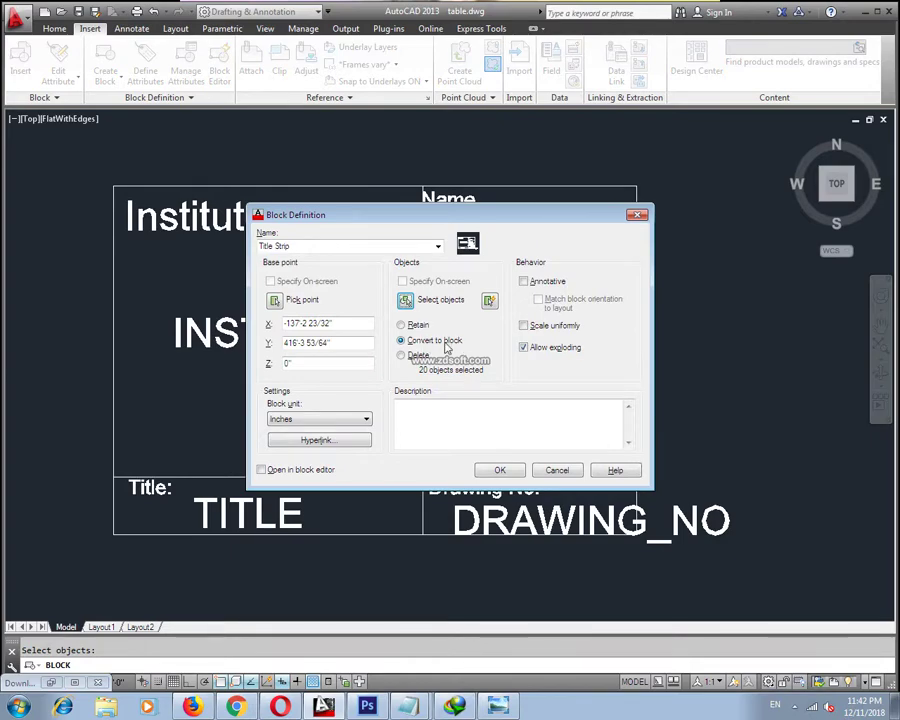
click(500, 469)
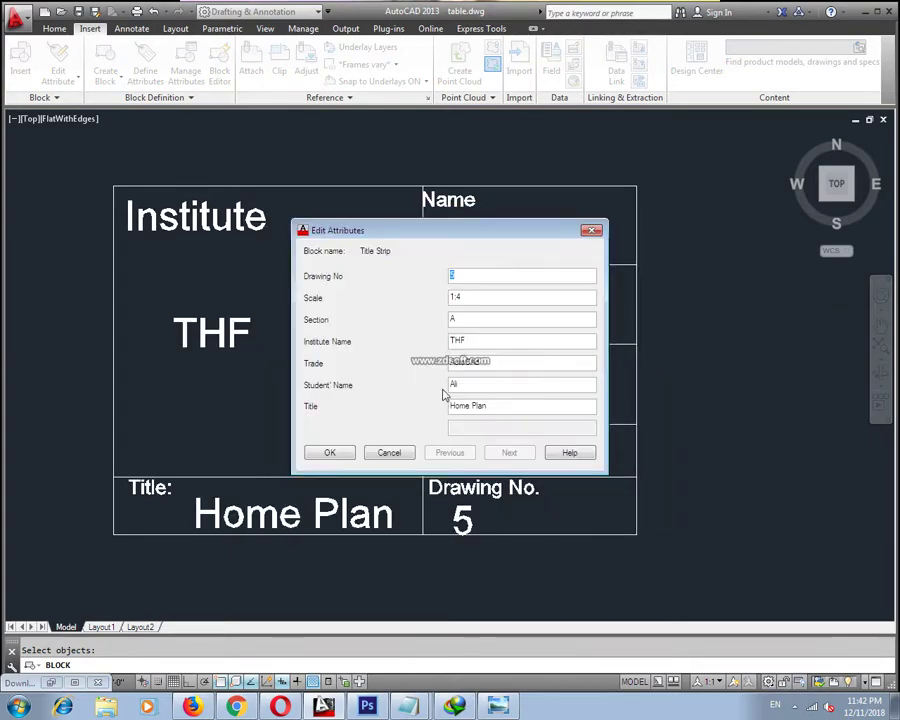
Move the Edit Attributes dialog clear of the table and set the scale to 1:5
mouse_move(355, 230)
mouse_down()
mouse_move(281, 218)
mouse_move(540, 268)
mouse_up()
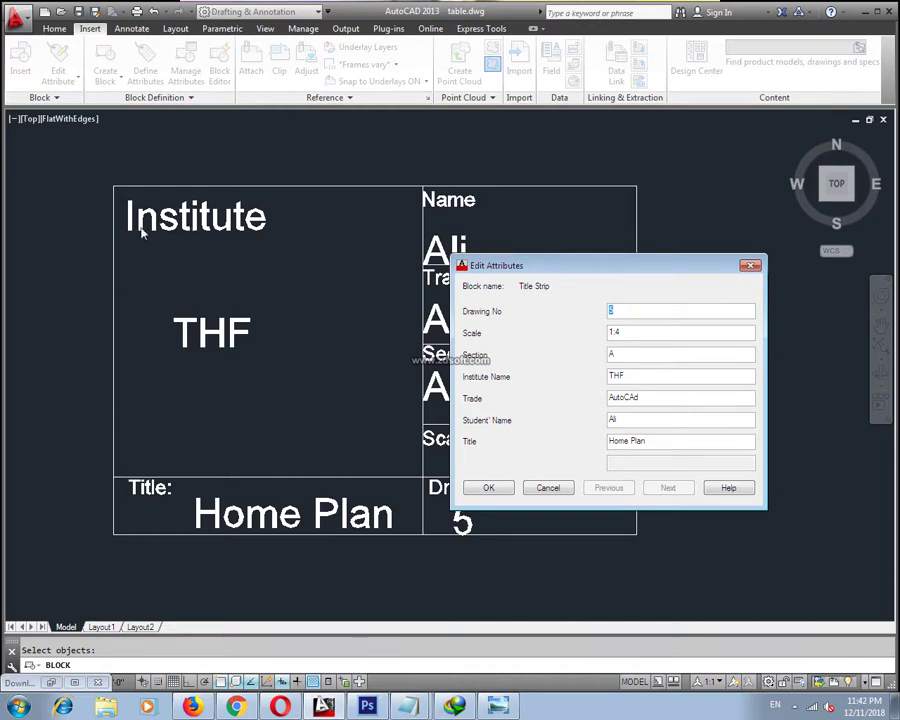
drag(495, 269, 485, 307)
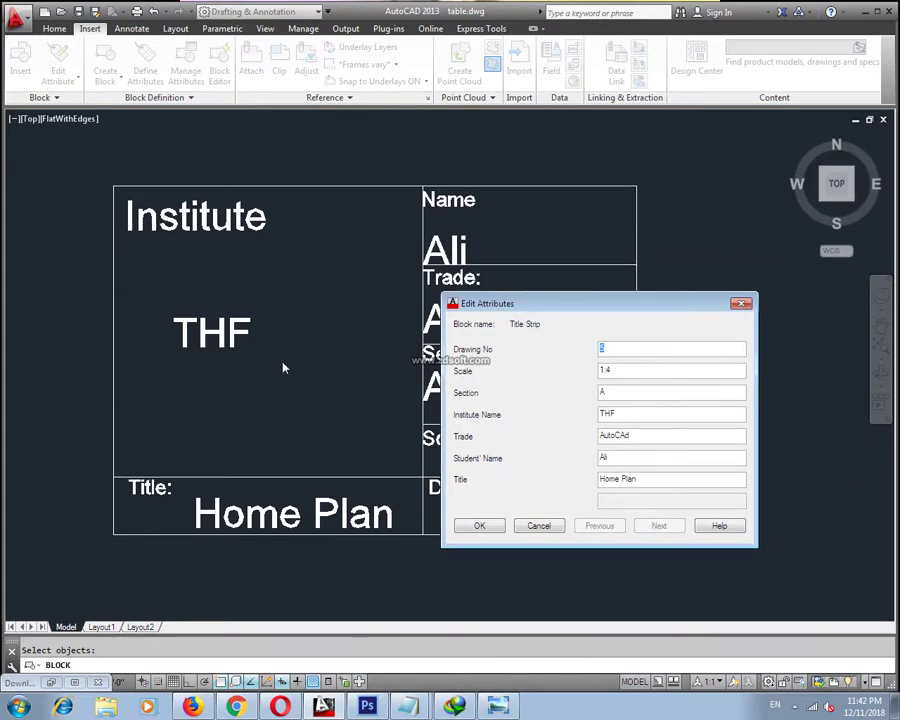
mouse_move(530, 305)
mouse_down()
mouse_move(601, 309)
mouse_move(552, 294)
mouse_up()
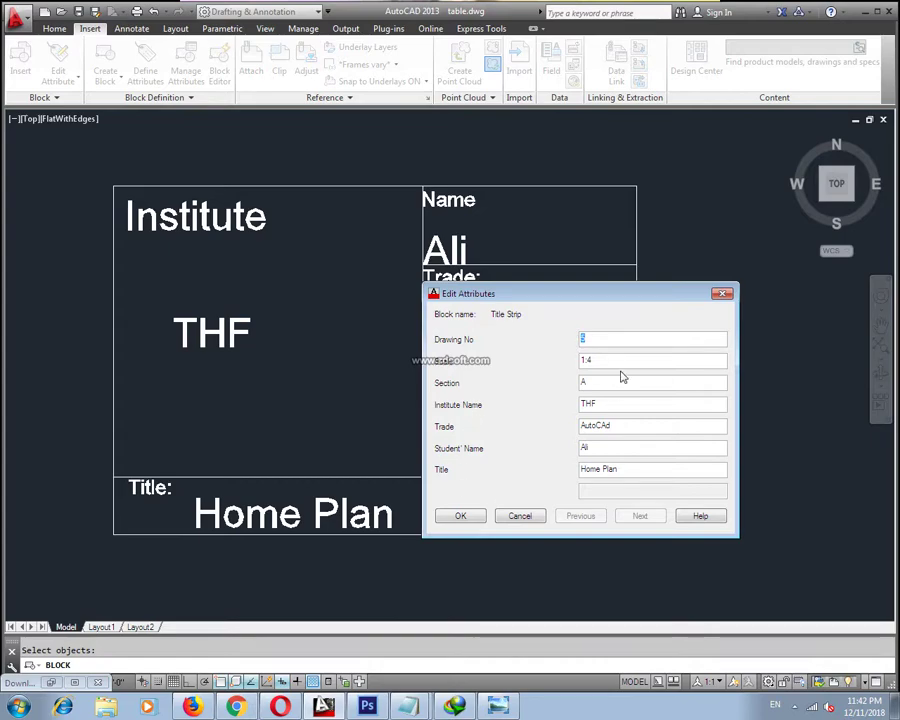
drag(572, 296, 430, 280)
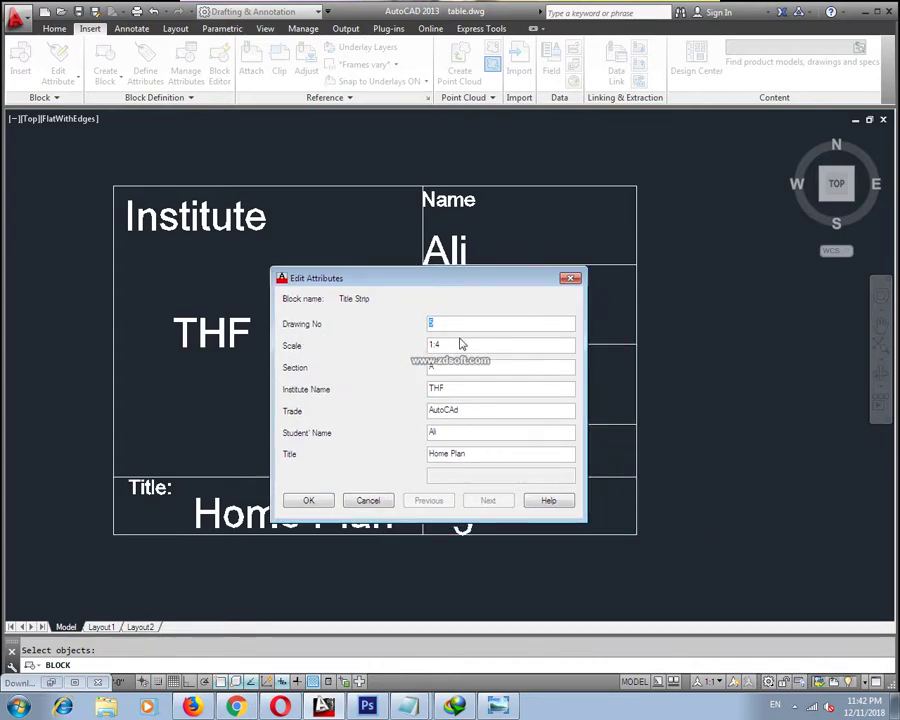
key(Tab)
text(1)
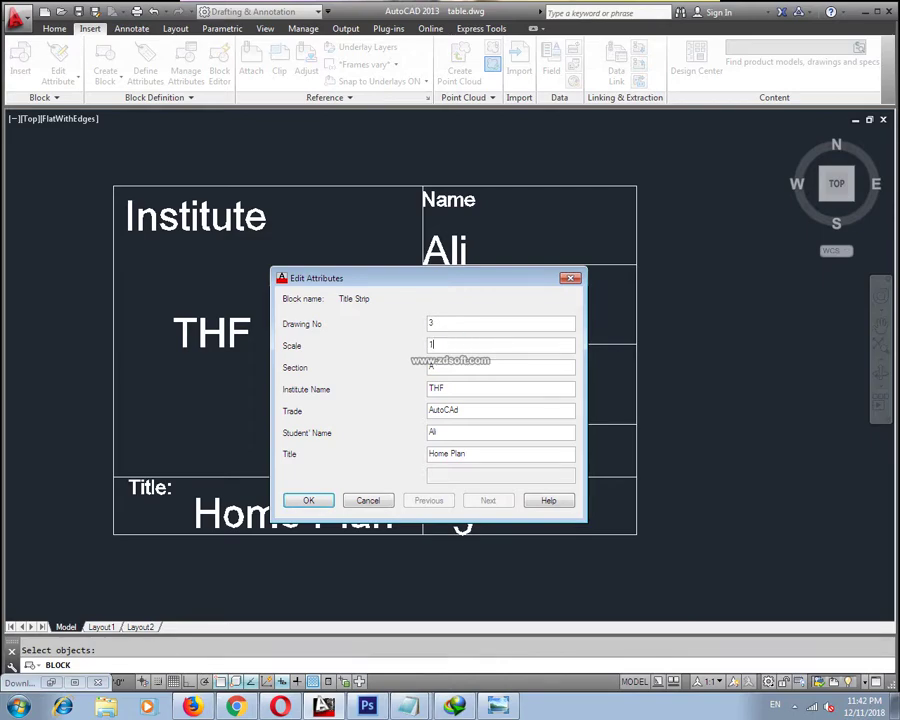
text(:5)
Enter Techinical Urdu and CAD2013, correcting the mistyped digits in CAD2013
key(Tab)
key(Tab)
text(Te)
text(rdu)
key(Tab)
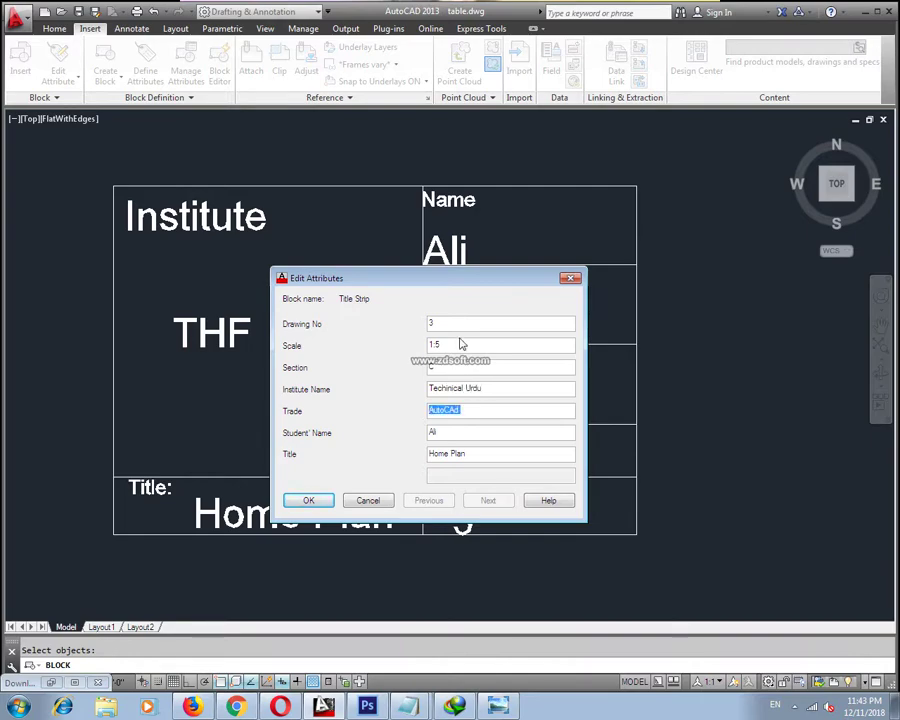
text(CAD)
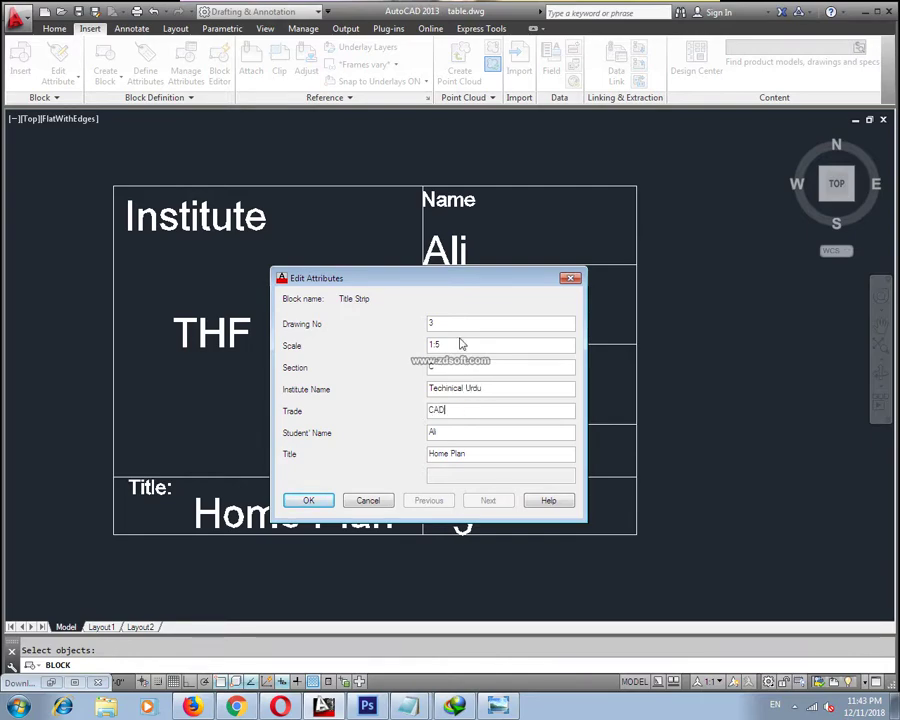
text(20213)
key(Tab)
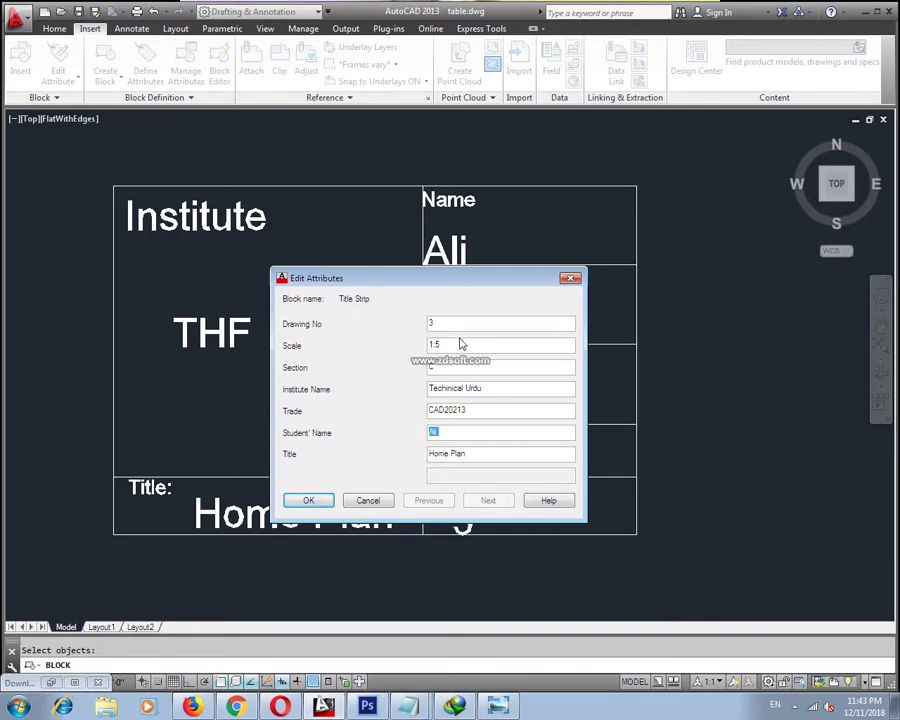
click(447, 409)
key(BackSpace)
key(BackSpace)
text(20)
Replace the student name, set the drawing title to Elevation, and apply the values
double_click(452, 434)
text(H)
key(Tab)
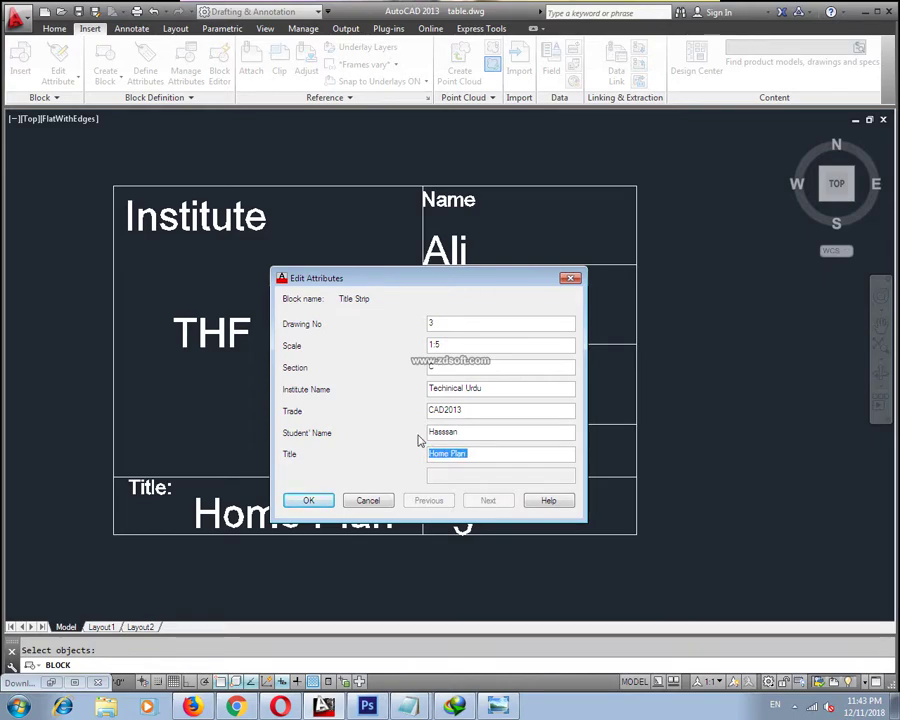
text(Elec)
key(BackSpace)
text(vation)
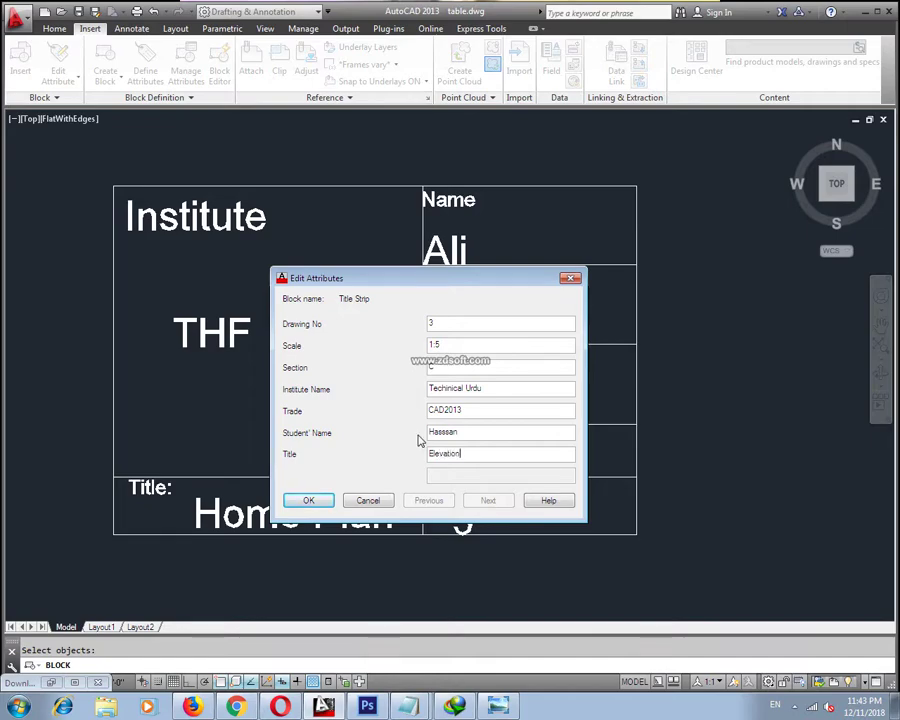
click(313, 504)
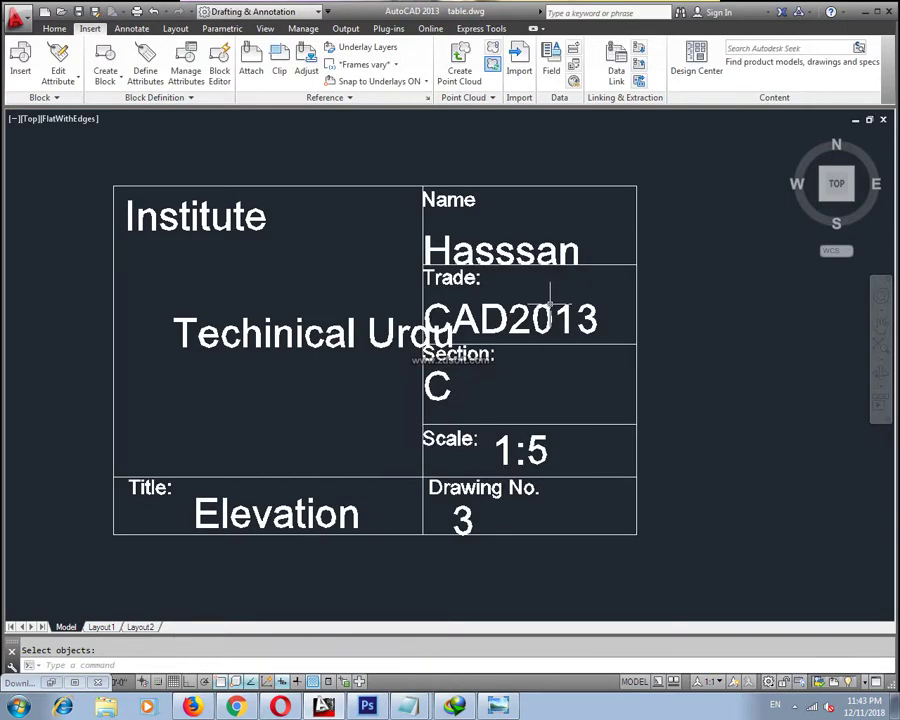
Select the filled-in Title Strip block and erase it with Delete
click(334, 318)
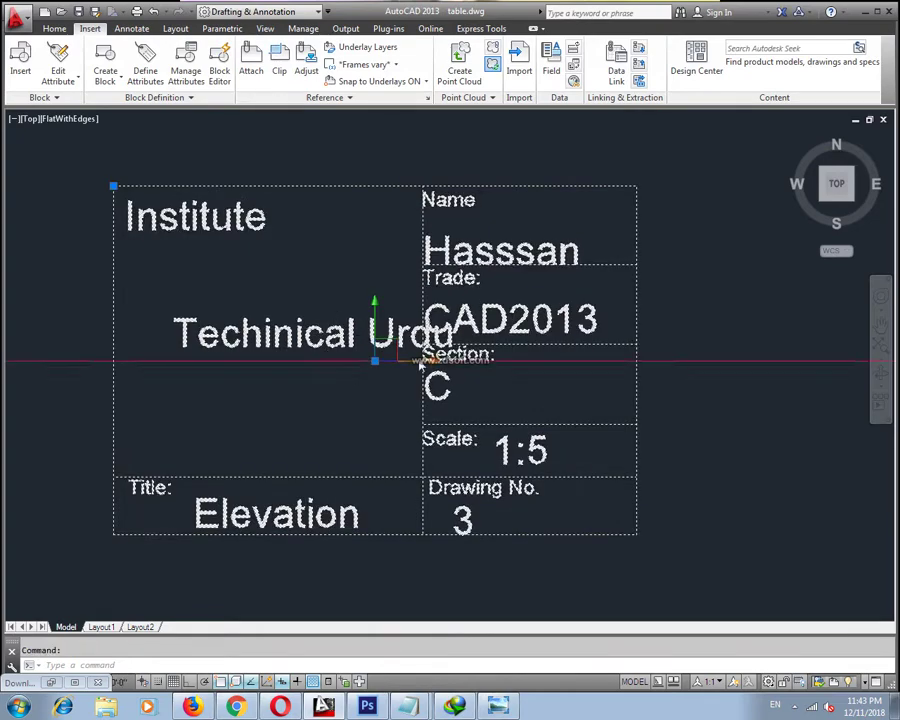
middle_drag(420, 360, 376, 354)
key(Escape)
middle_drag(451, 290, 531, 292)
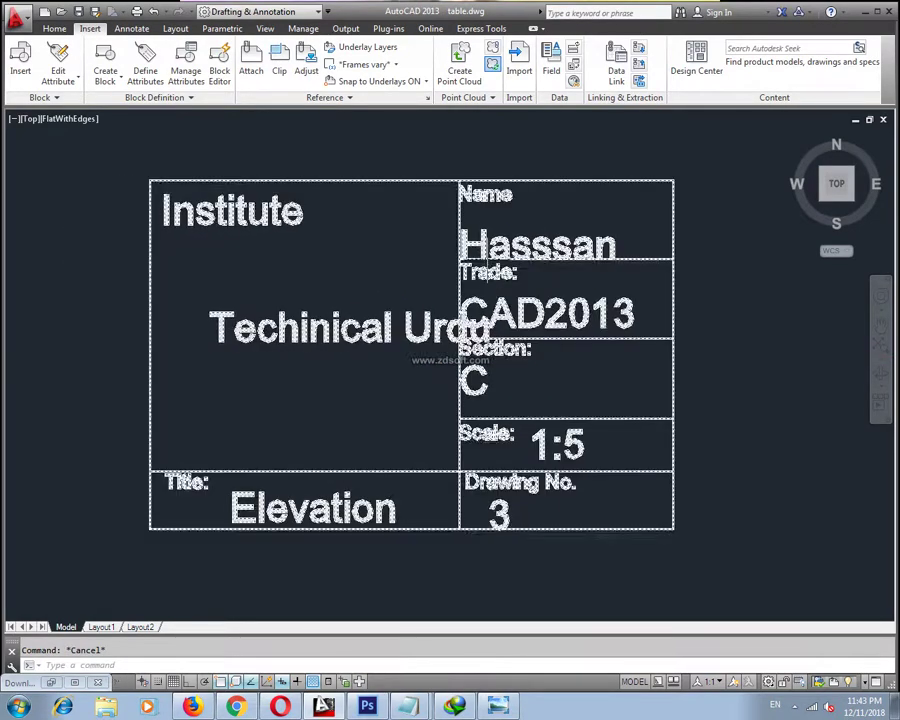
scroll(485, 295, down, 2)
scroll(405, 310, up, 2)
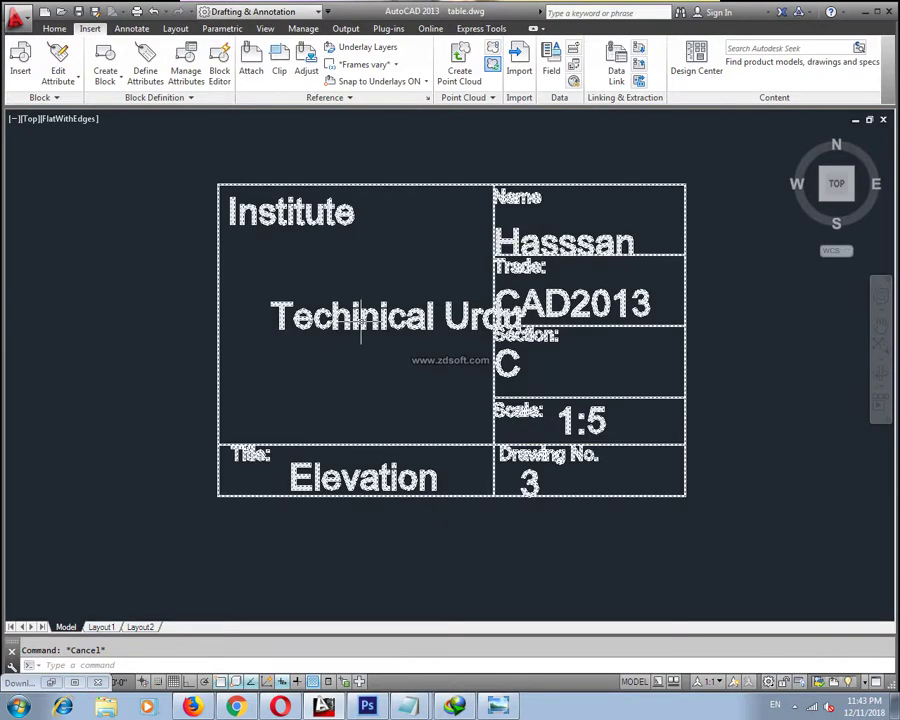
click(424, 328)
middle_drag(420, 328, 399, 346)
key(Escape)
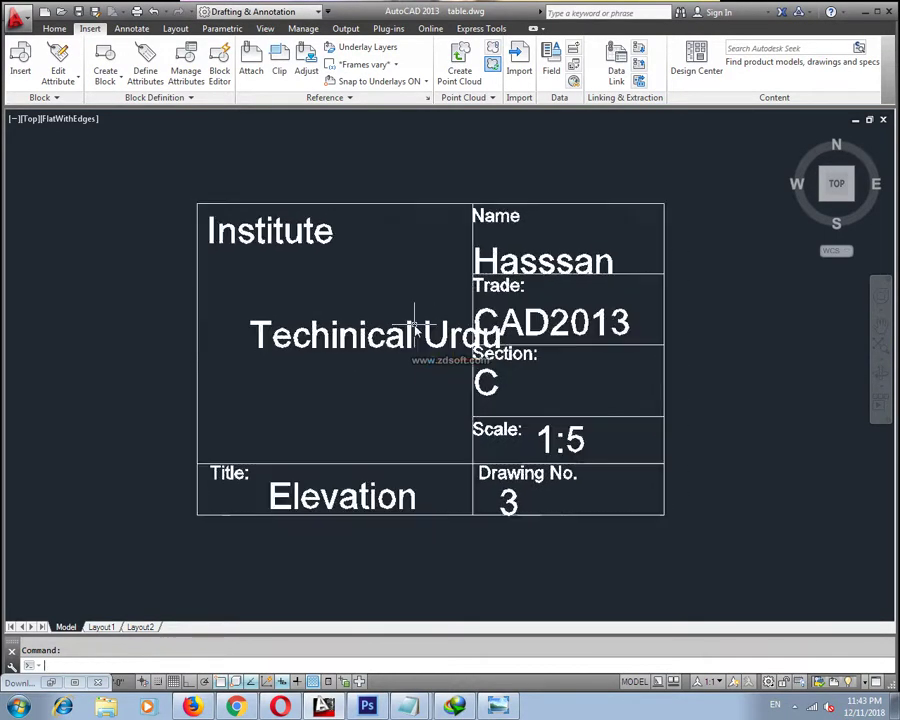
middle_drag(368, 283, 317, 289)
click(400, 358)
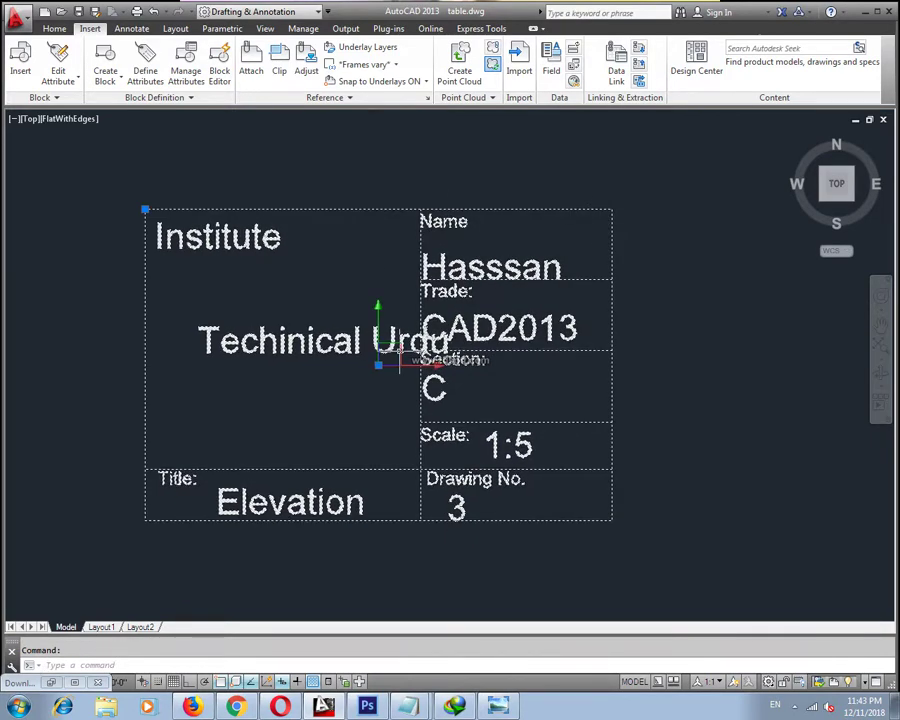
key(Delete)
key(Escape)
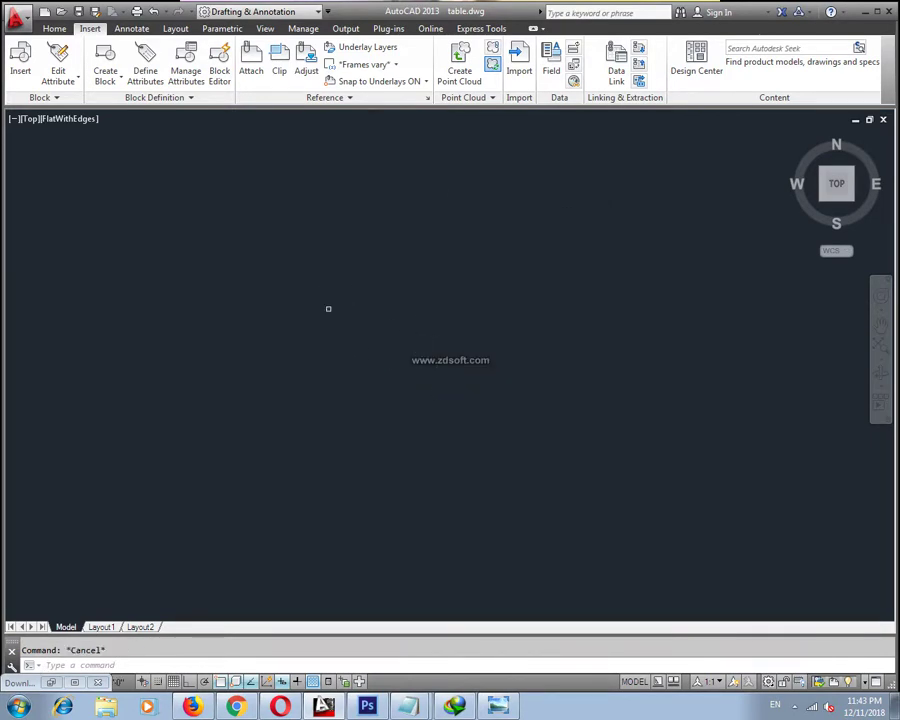
Insert the Title Strip block with the I command and place it in the drawing
click(21, 62)
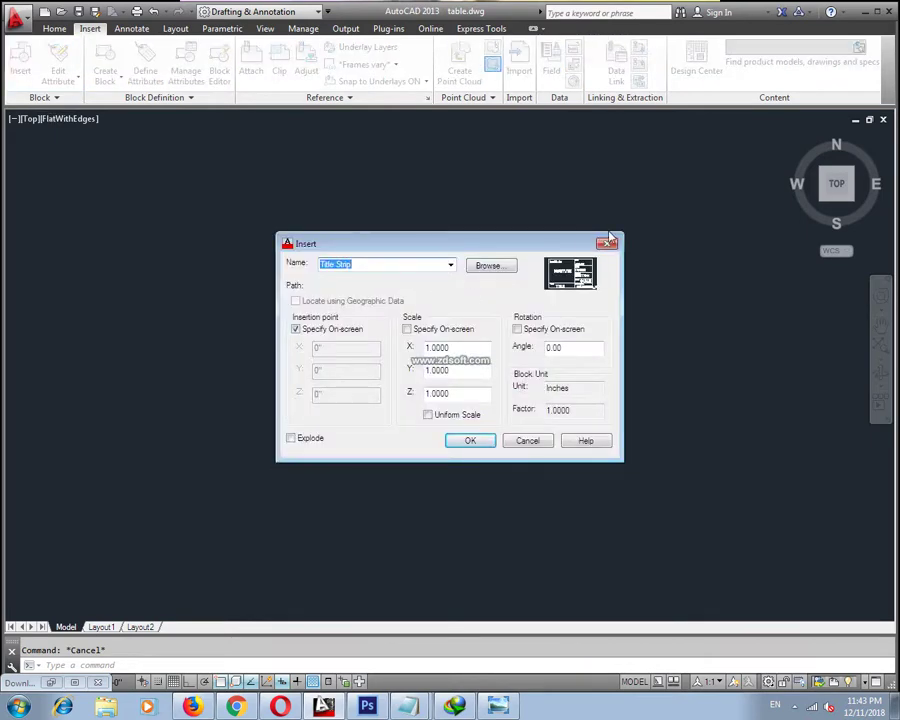
click(607, 242)
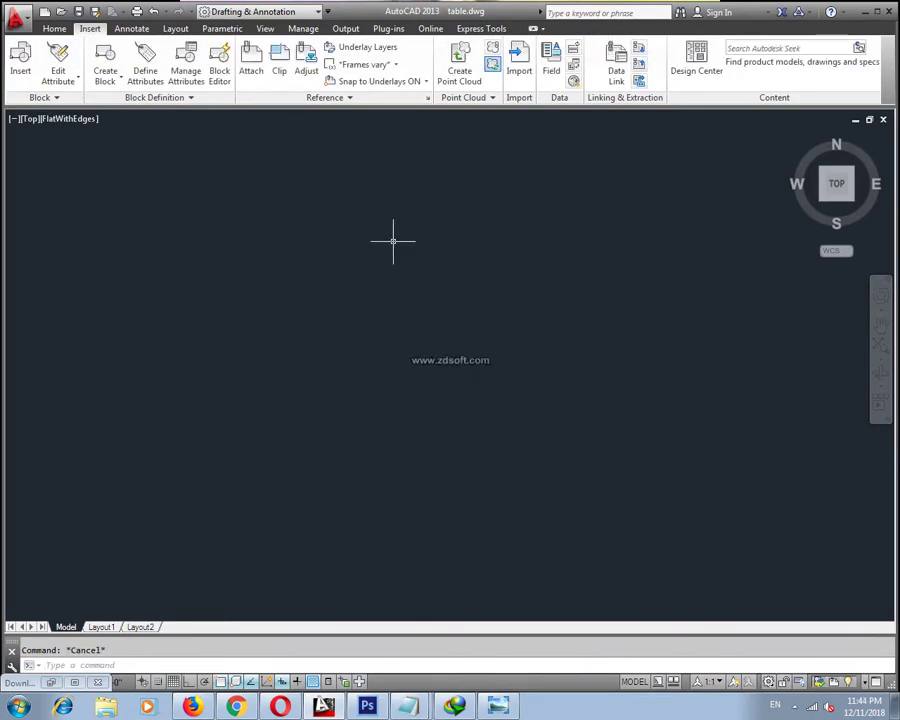
text(i)
key(Return)
click(450, 264)
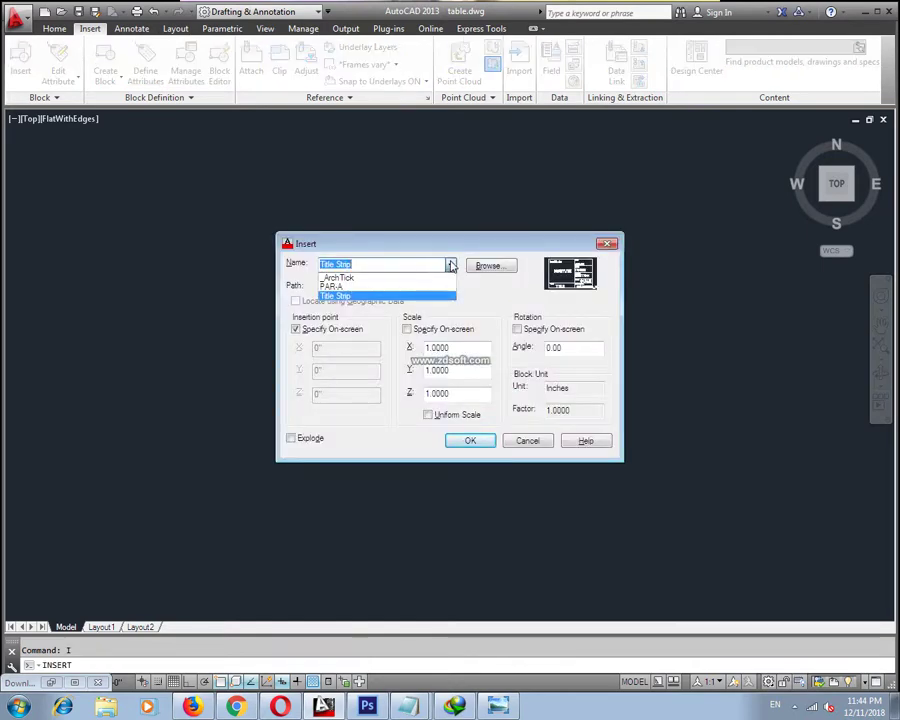
click(390, 293)
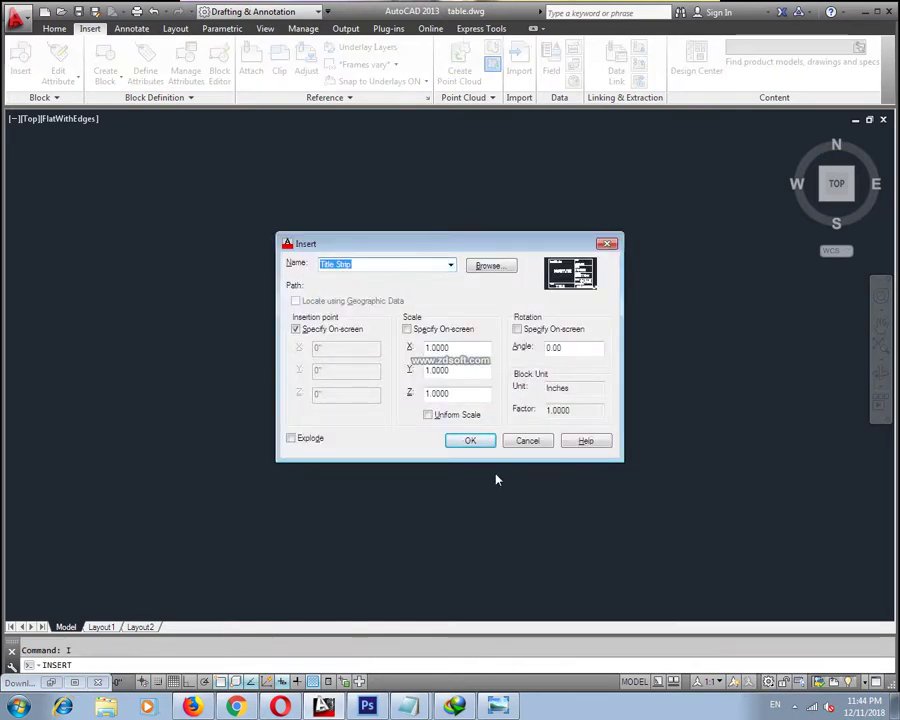
click(476, 442)
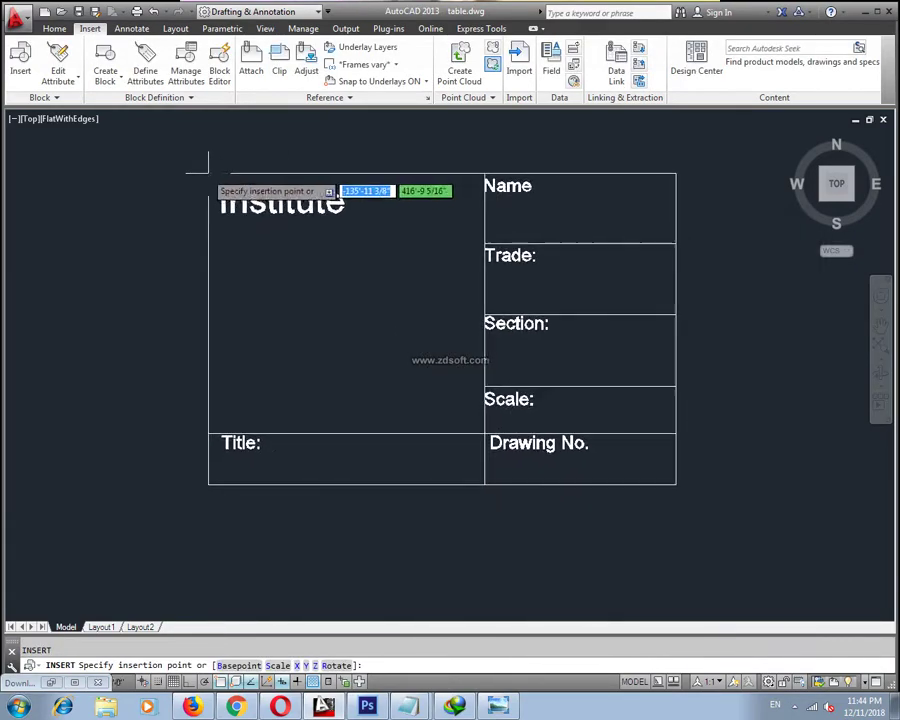
click(175, 176)
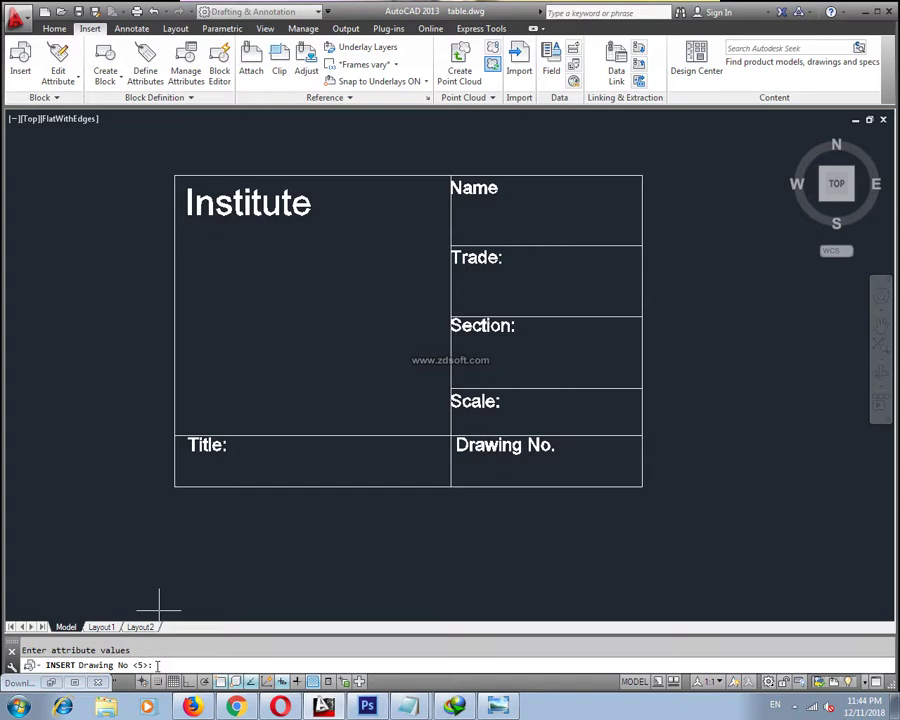
Enter title strip values 3, 1:4, B, CAD and a student name, then cancel the insertion
key(Return)
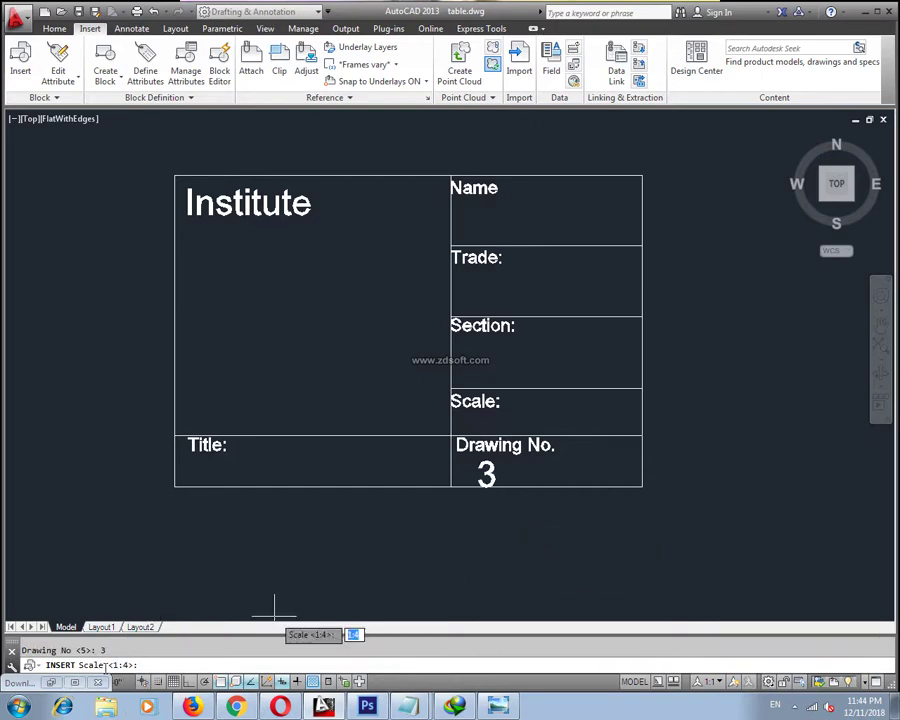
key(Return)
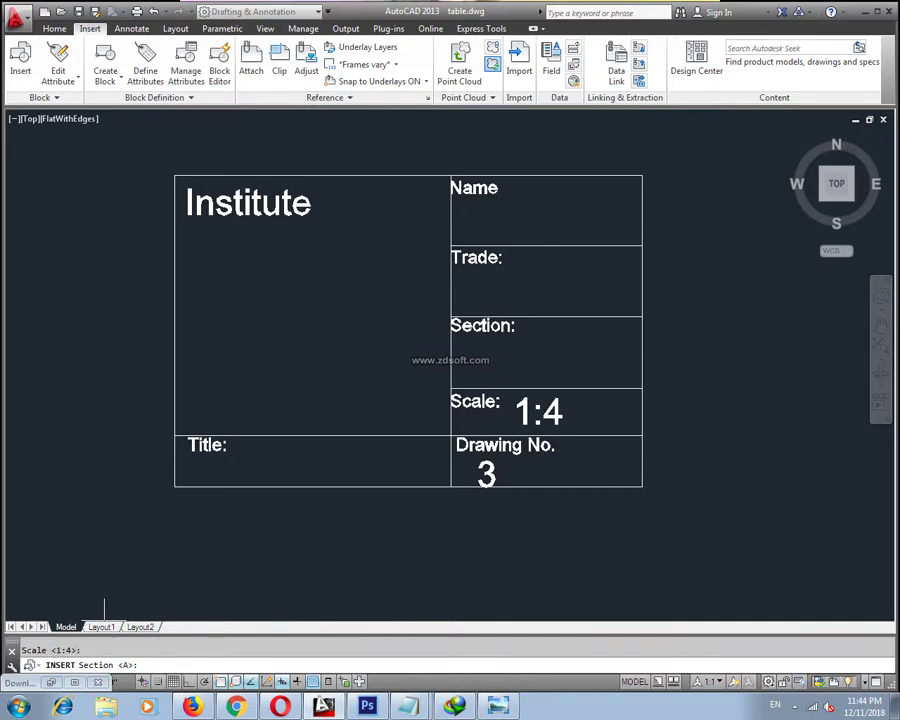
text(B)
key(Return)
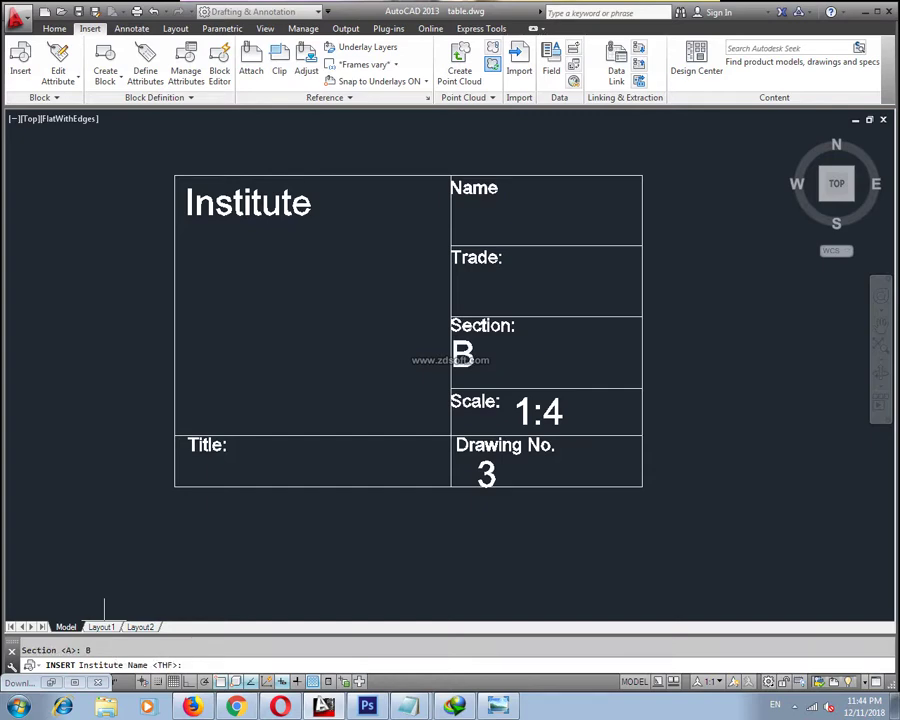
text(CAD)
key(Return)
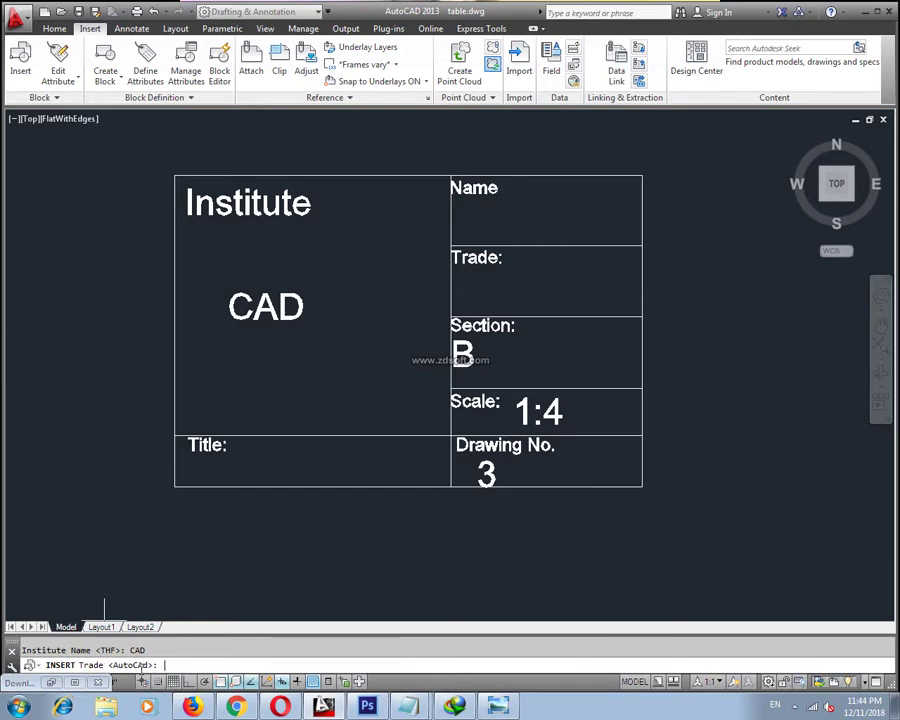
key(Return)
text(cu)
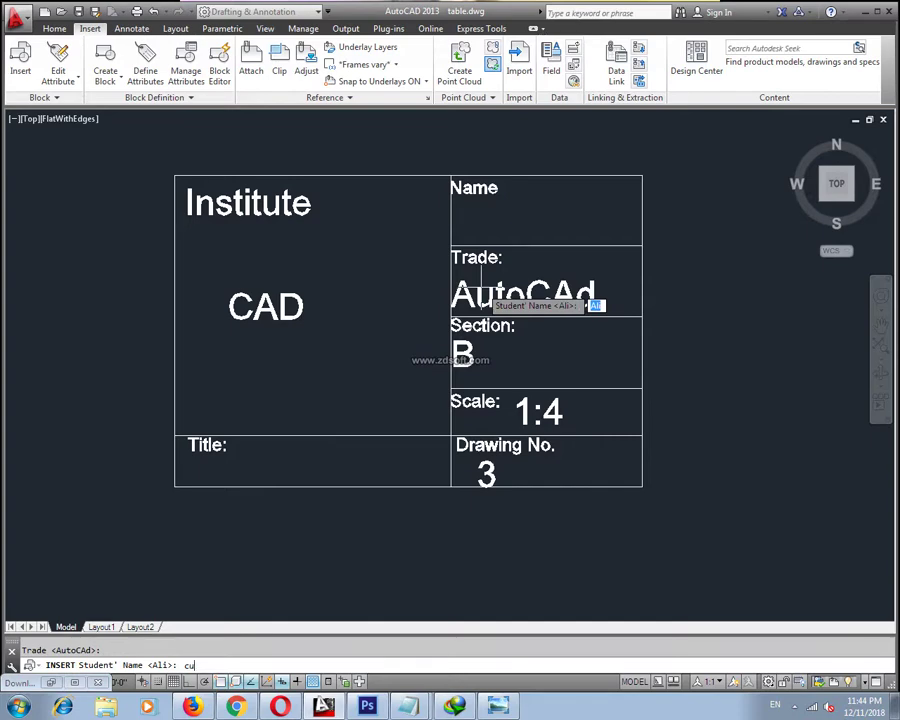
text(mair)
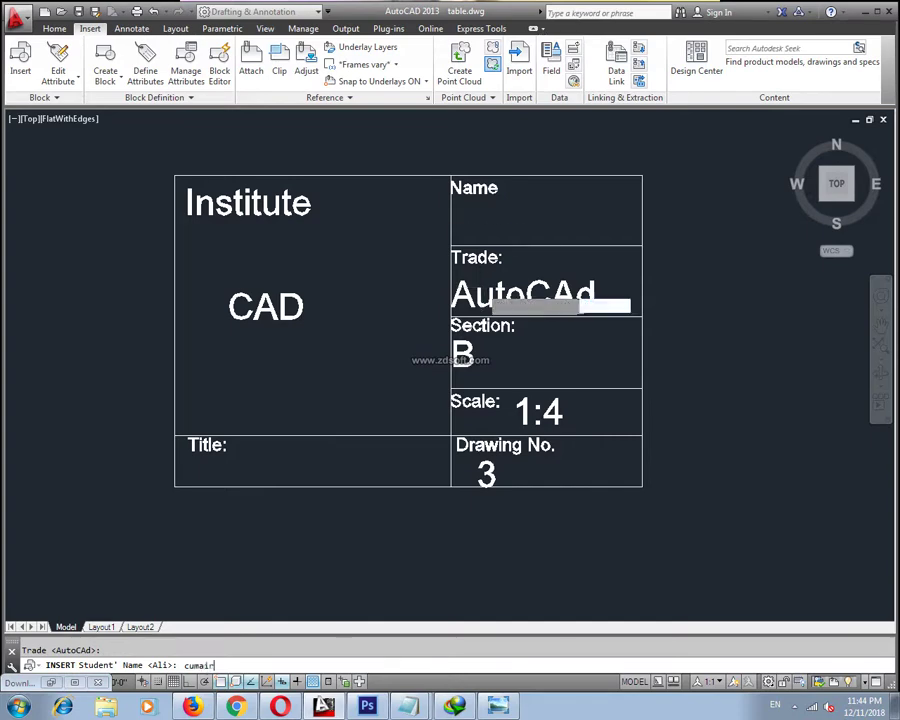
key(Return)
key(Escape)
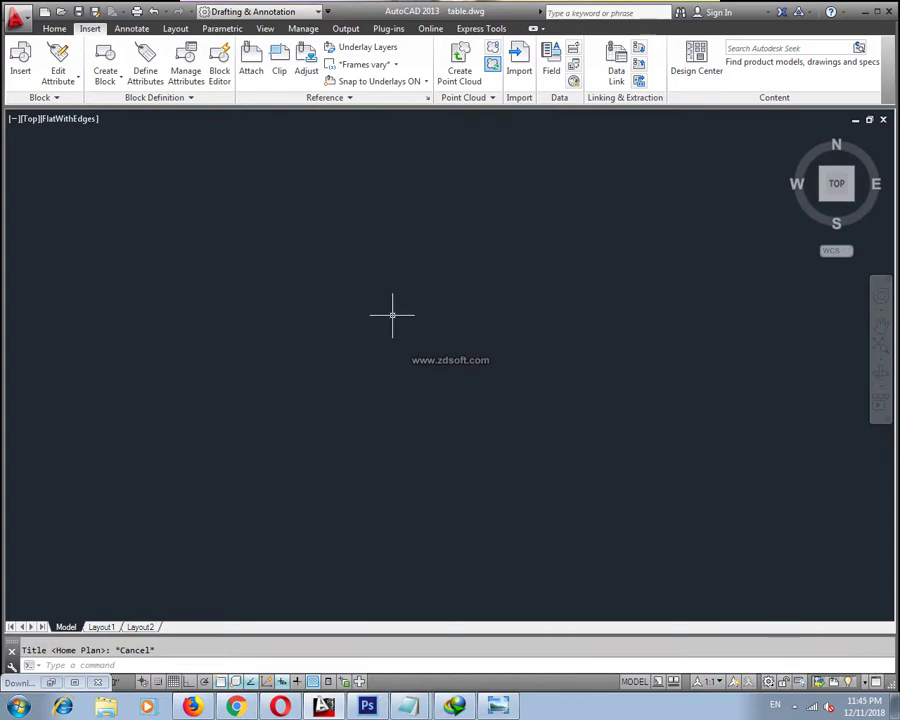
Insert the Title Strip block at a picked point, keeping defaults THF, Home Plan, A, 1:4, no. 5
key(Escape)
text(i)
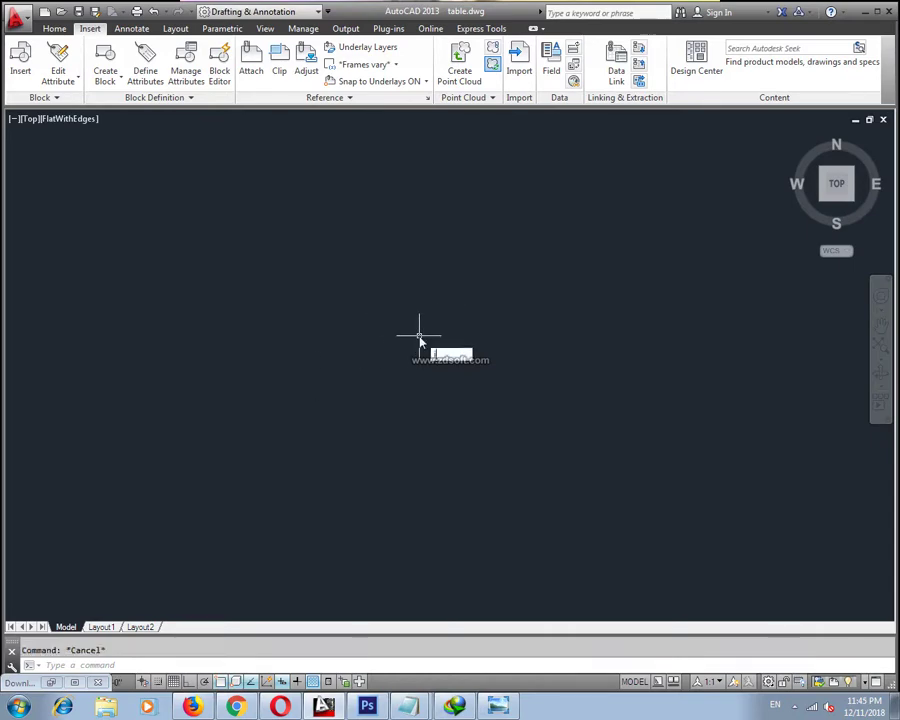
key(Return)
click(460, 442)
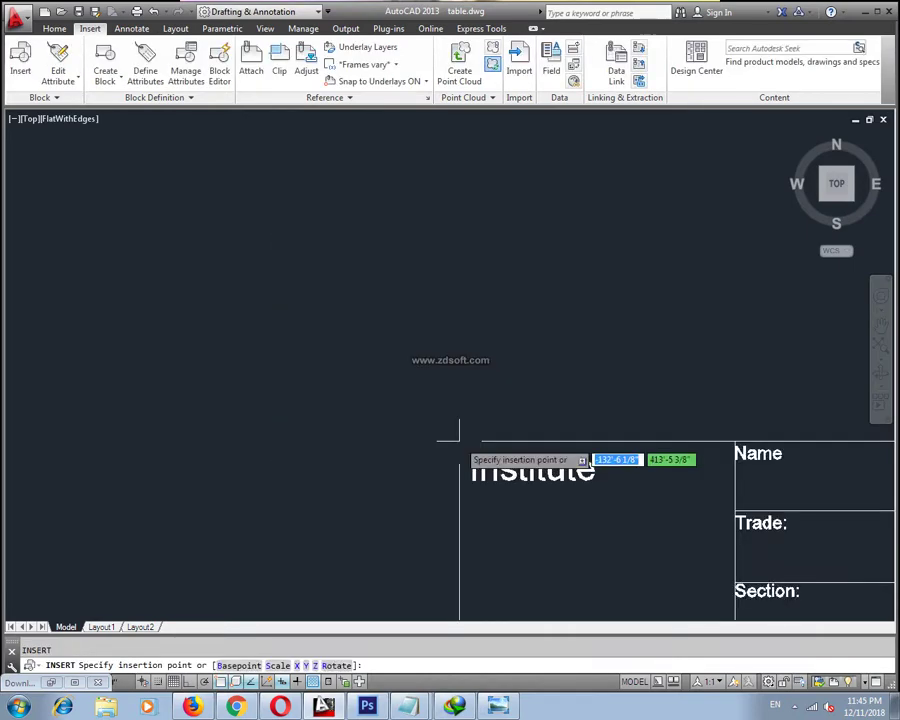
click(250, 263)
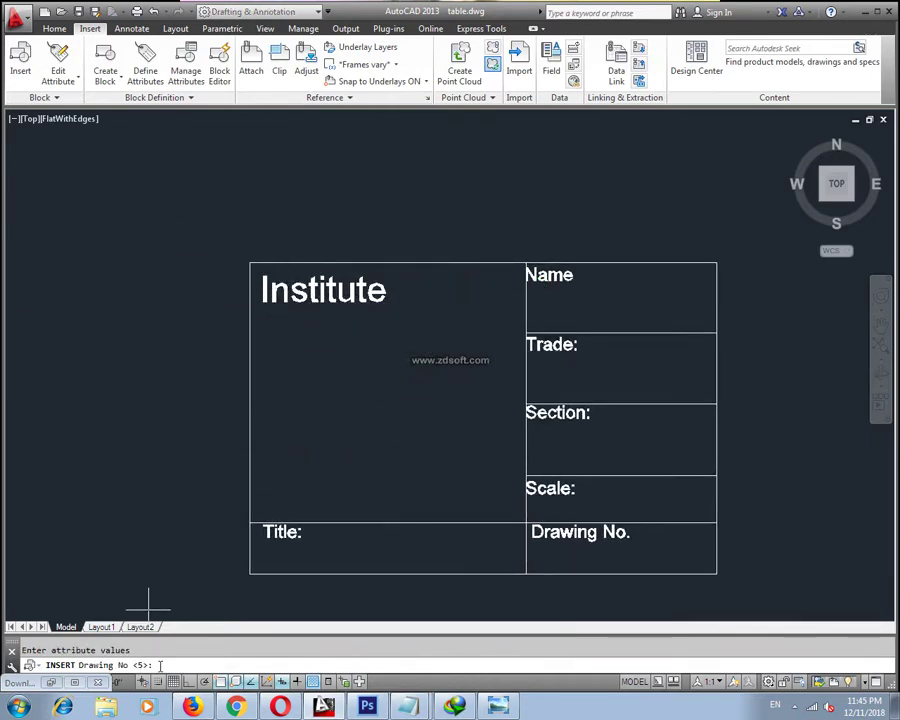
key(Return)
key(Return)
key(Return)
key(Return)
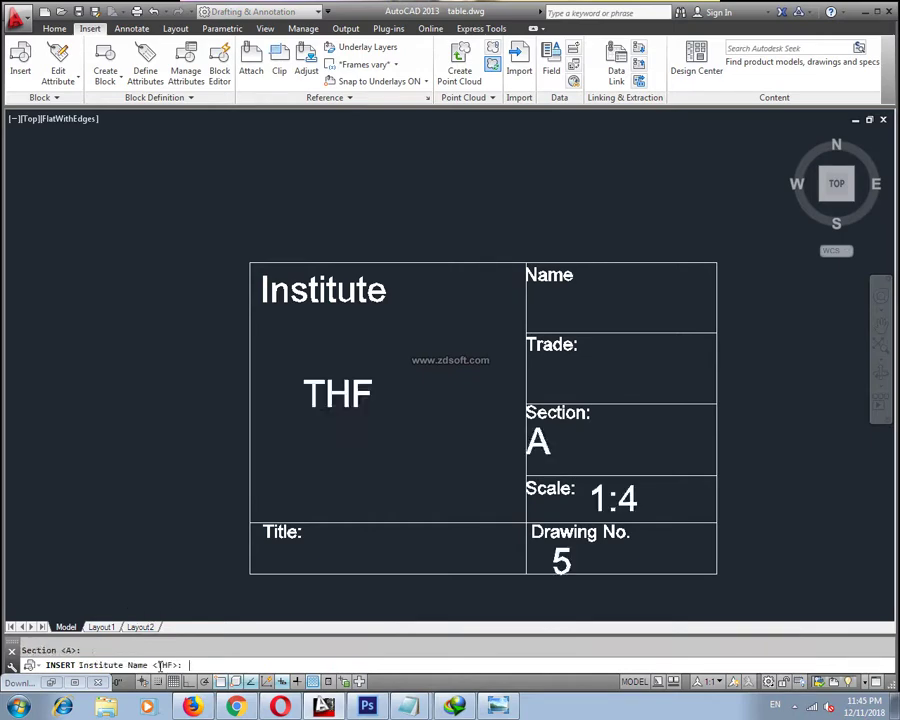
key(Return)
key(Return)
key(Return)
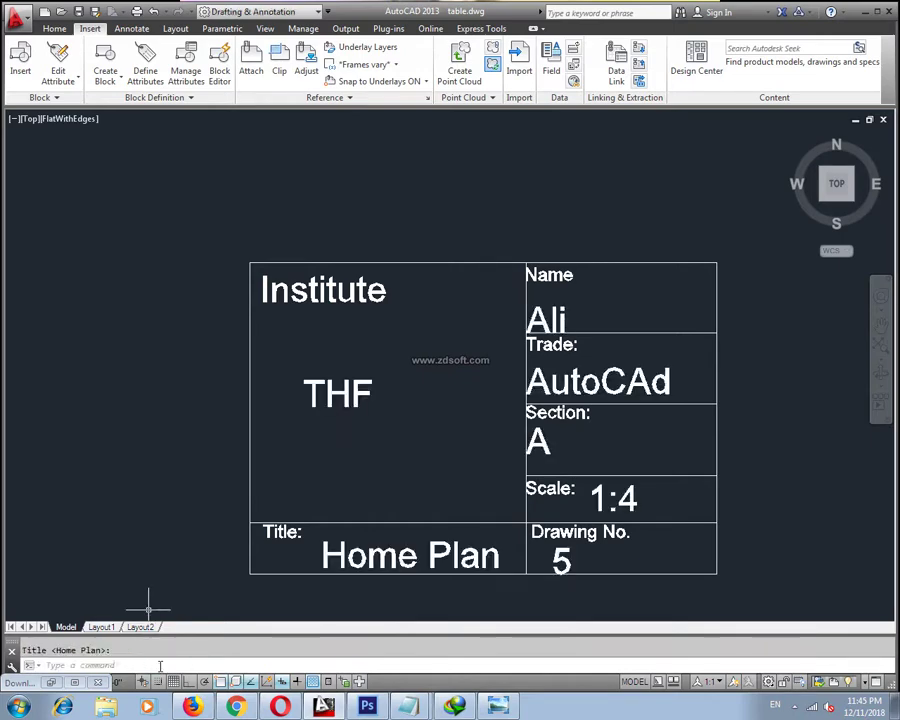
middle_drag(342, 399, 266, 354)
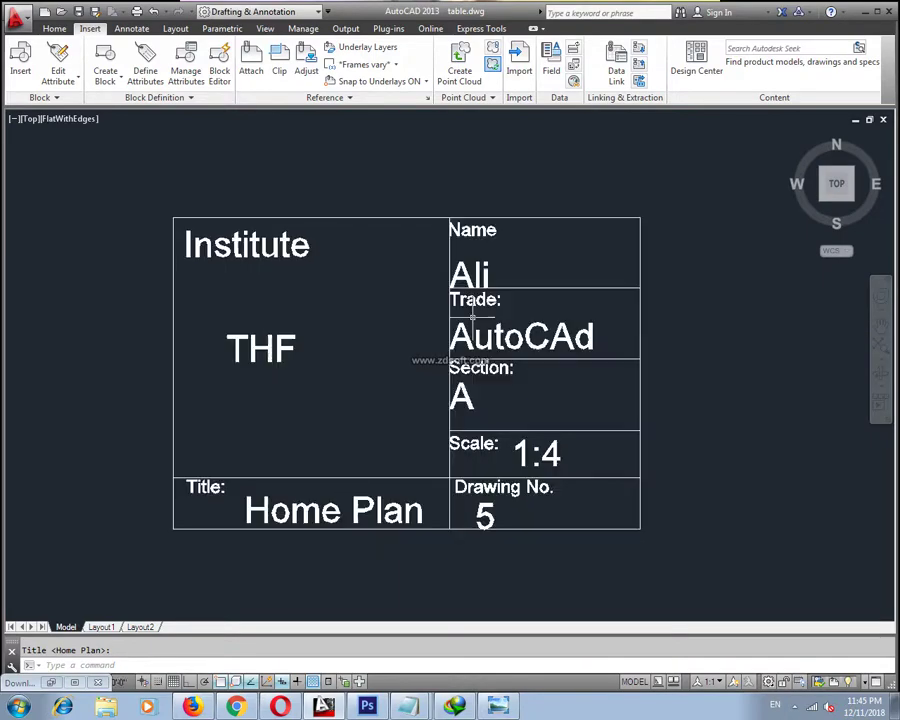
middle_drag(403, 301, 374, 297)
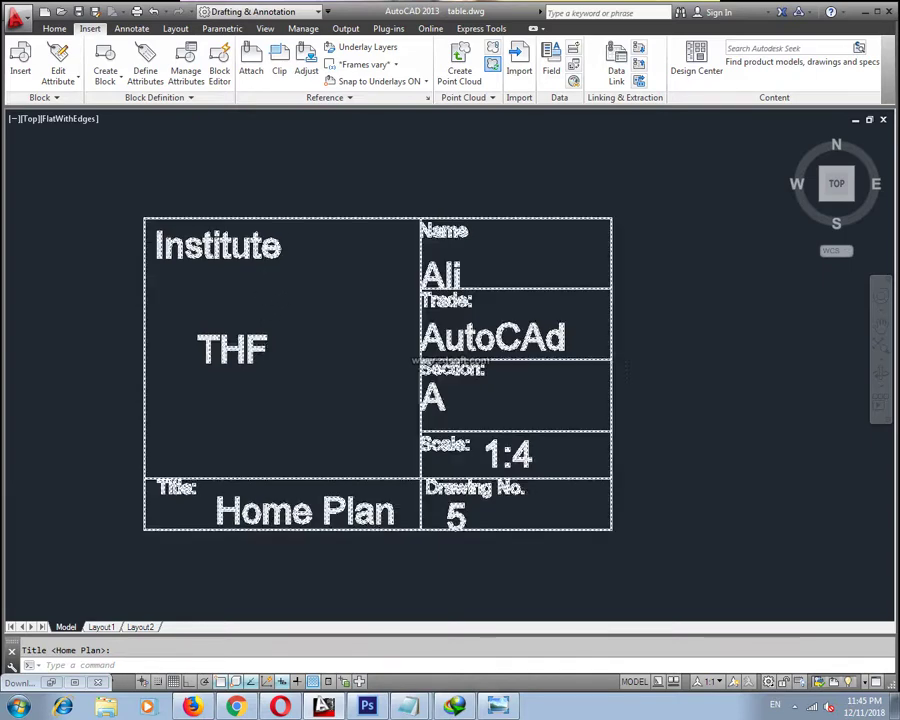
Use WBLOCK with the Title Strip block as source to write Desktop\Title Strip.dwg
click(105, 76)
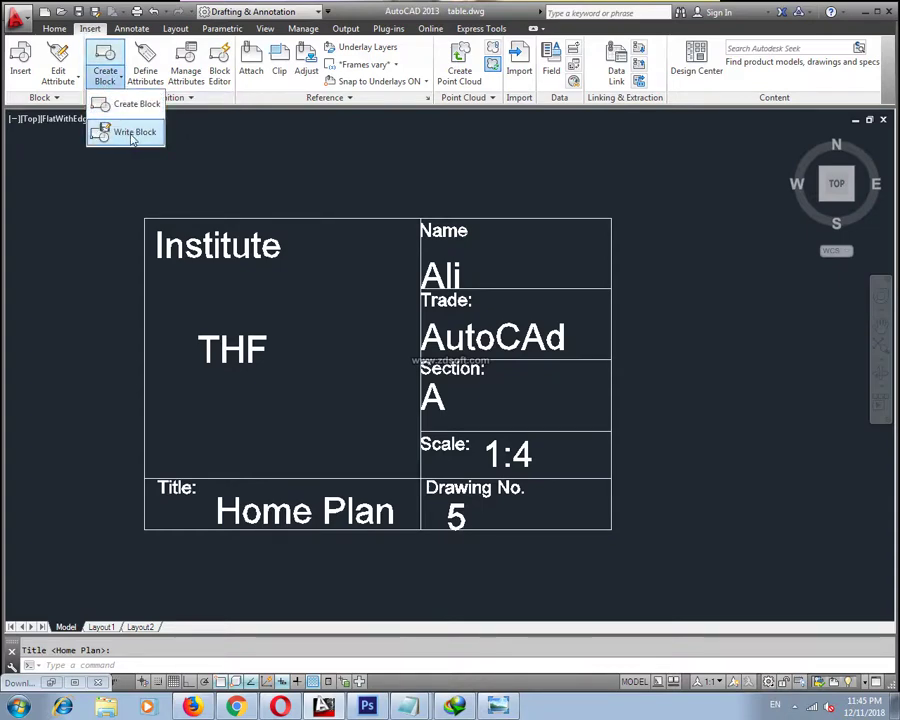
key(Escape)
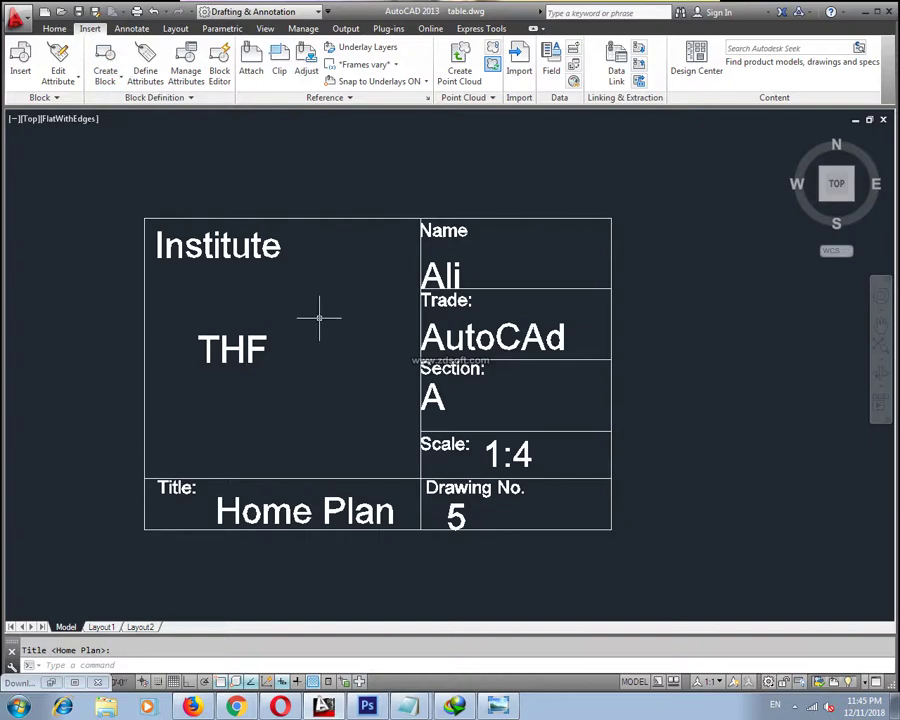
text(W)
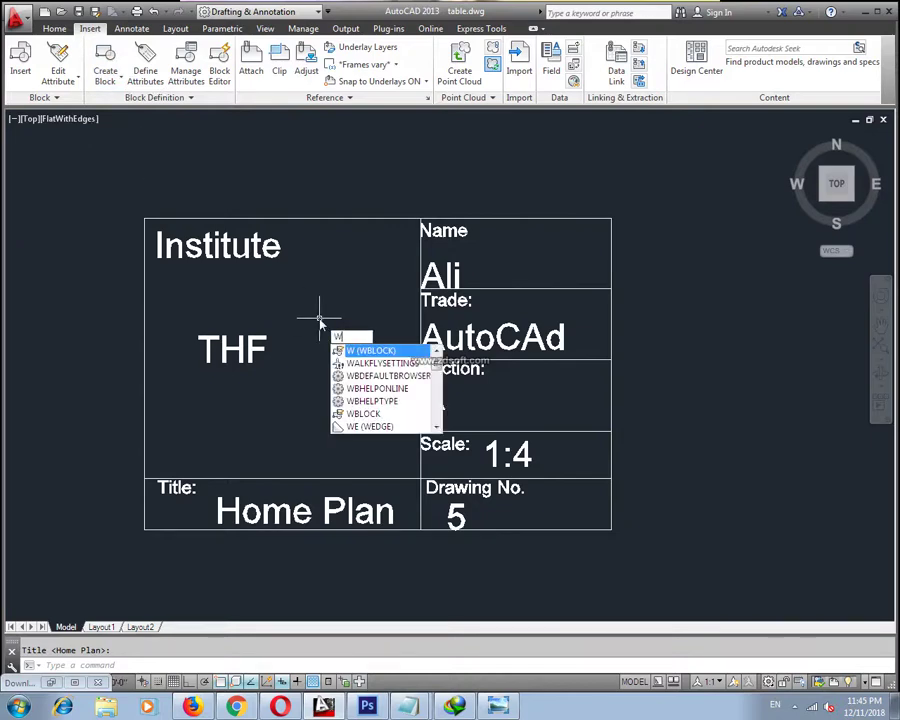
key(Return)
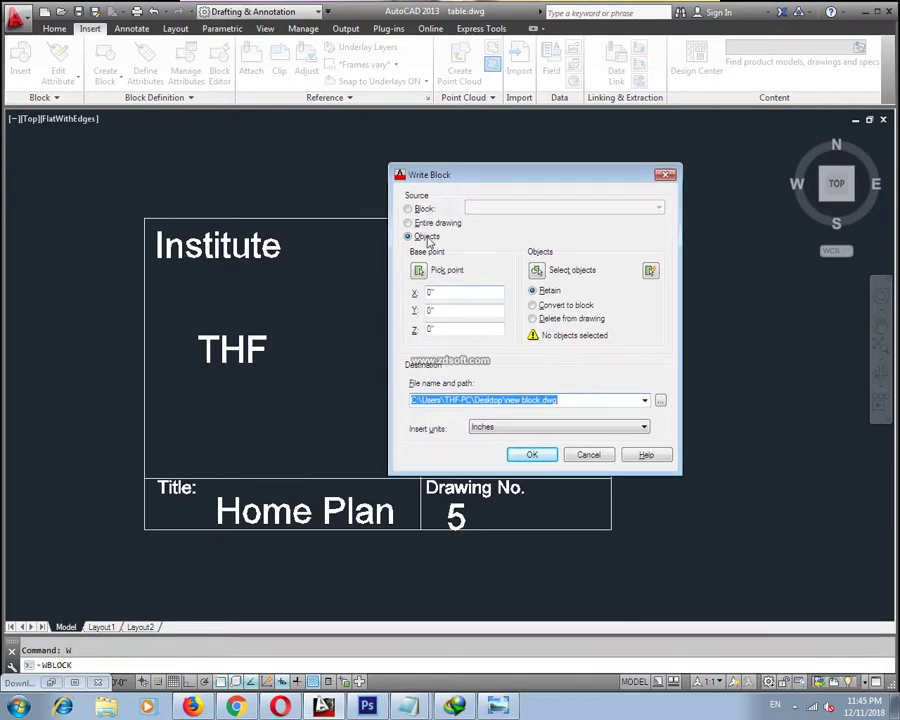
click(412, 210)
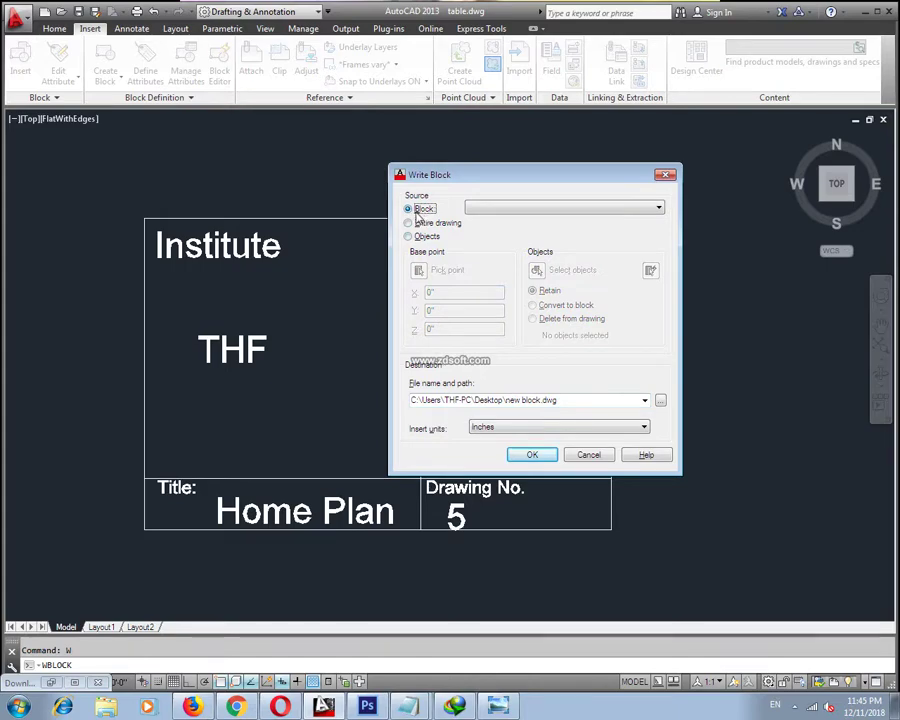
click(647, 208)
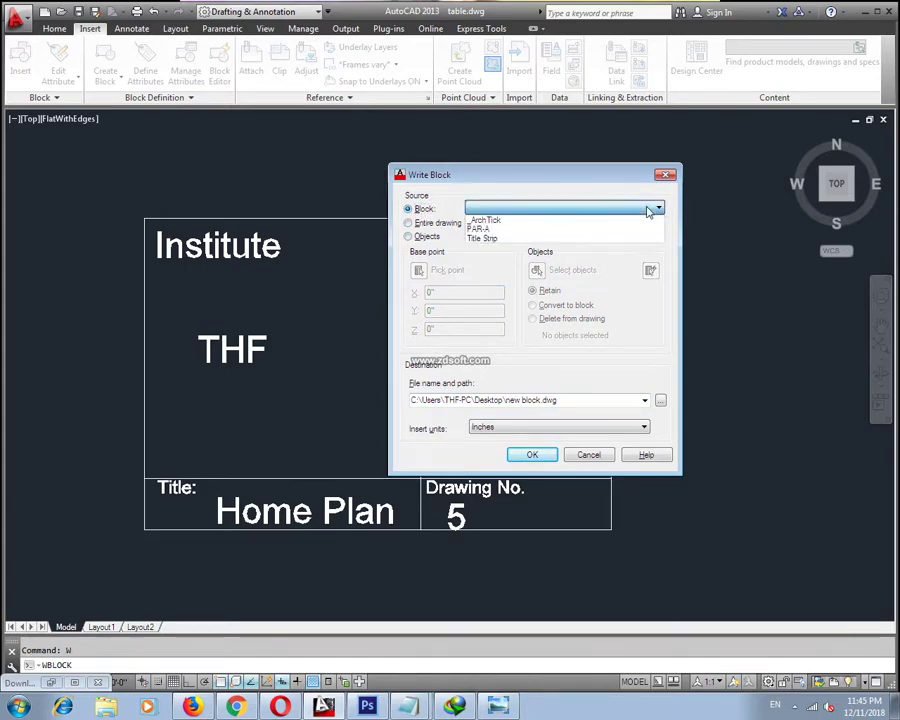
click(566, 238)
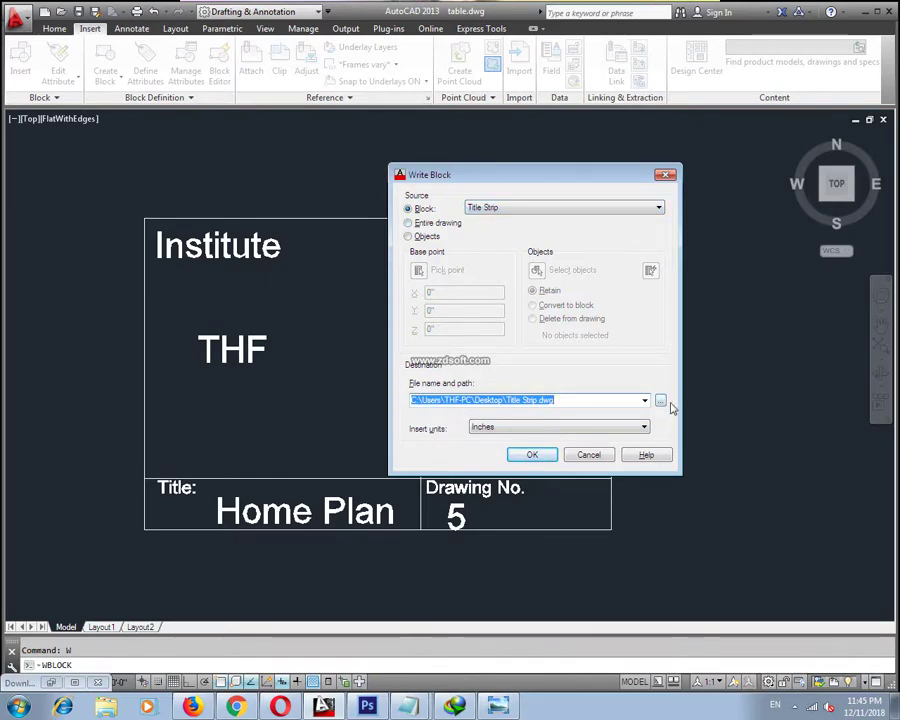
click(661, 400)
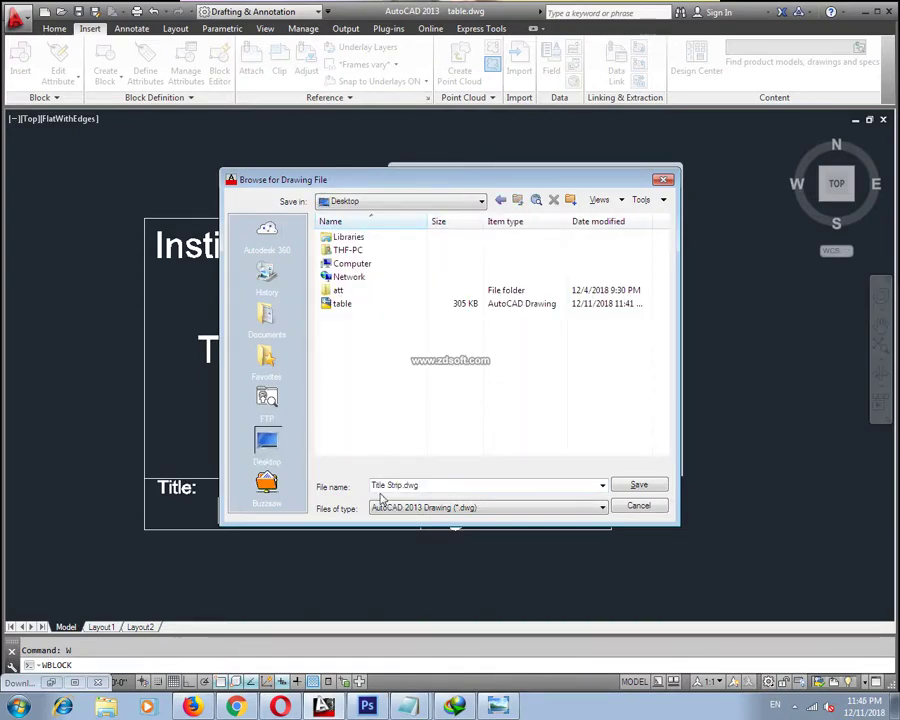
click(637, 485)
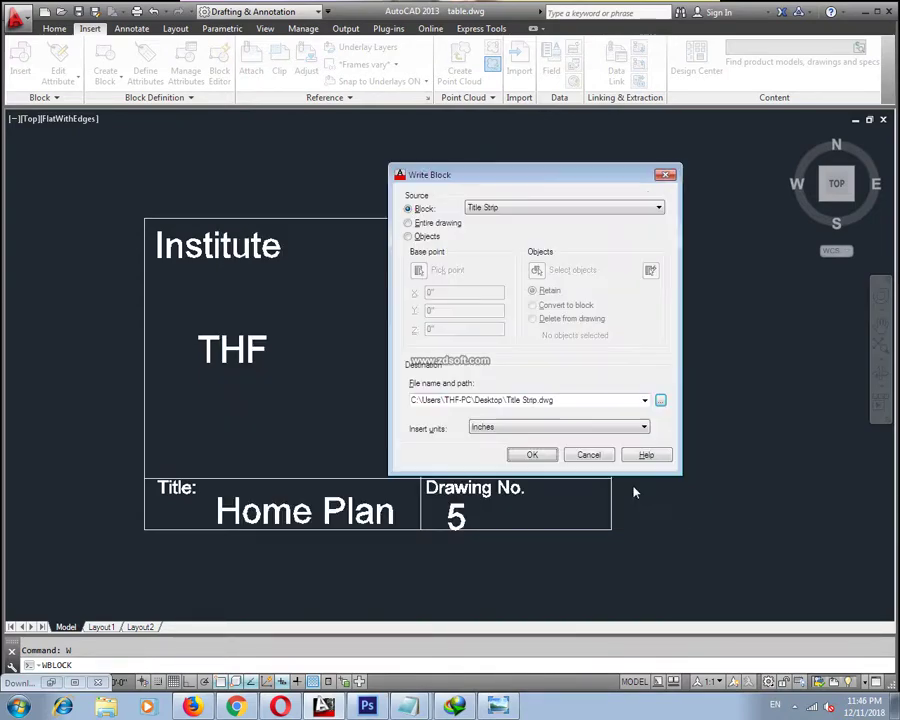
click(532, 455)
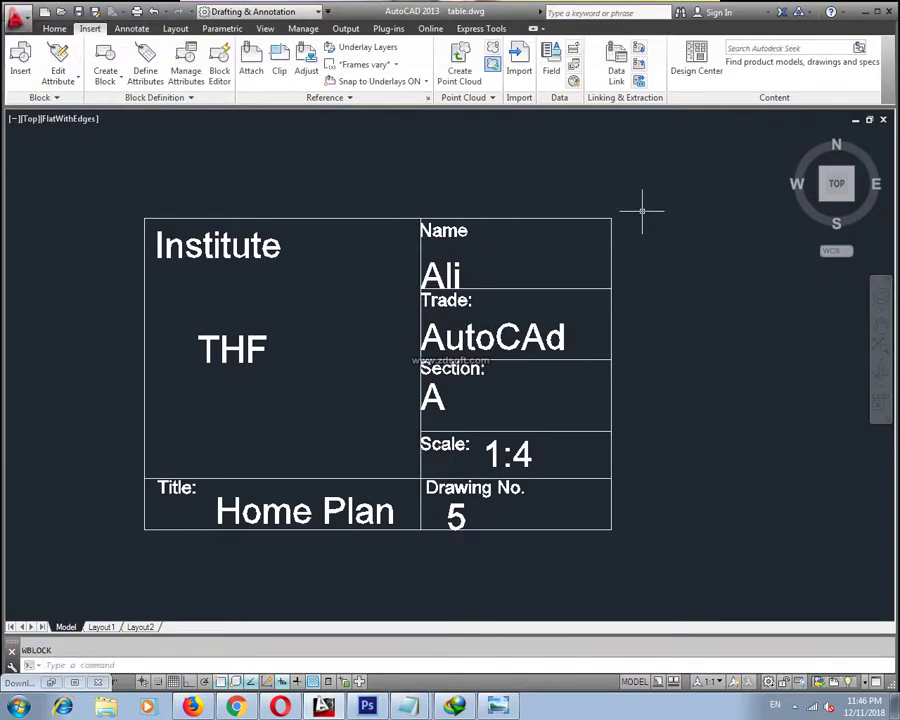
Open Ahsan Home.dwg from Local Disk (D:)
key(ctrl+o)
click(365, 290)
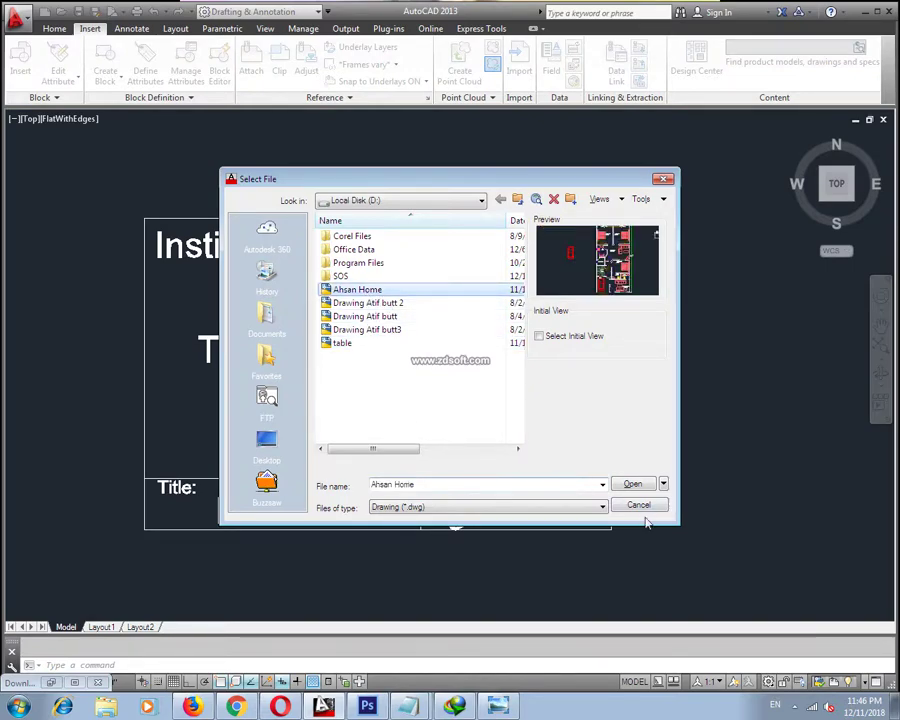
click(633, 484)
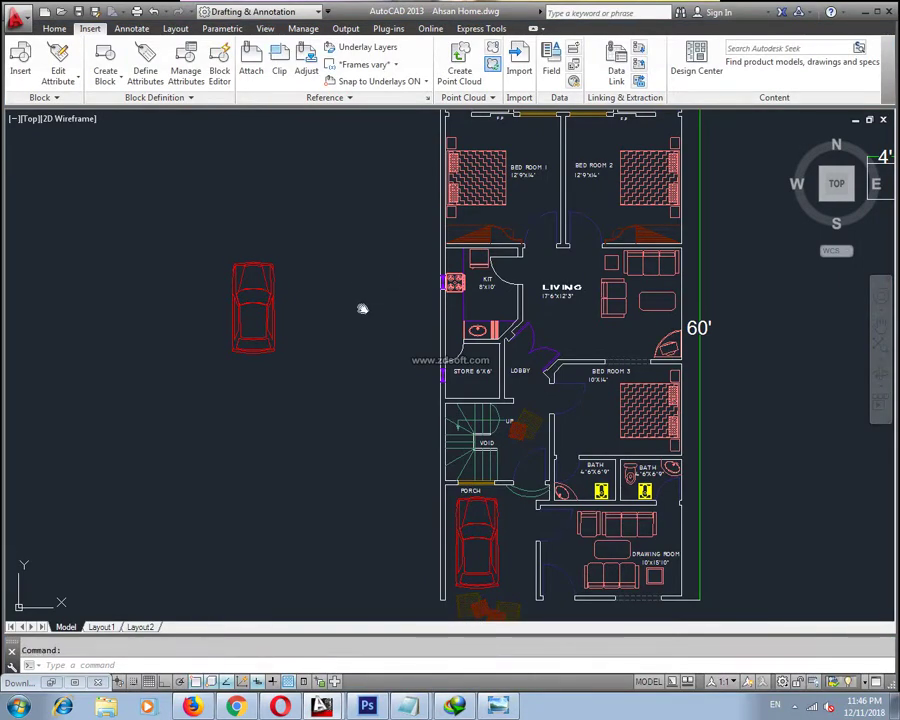
middle_drag(360, 306, 290, 303)
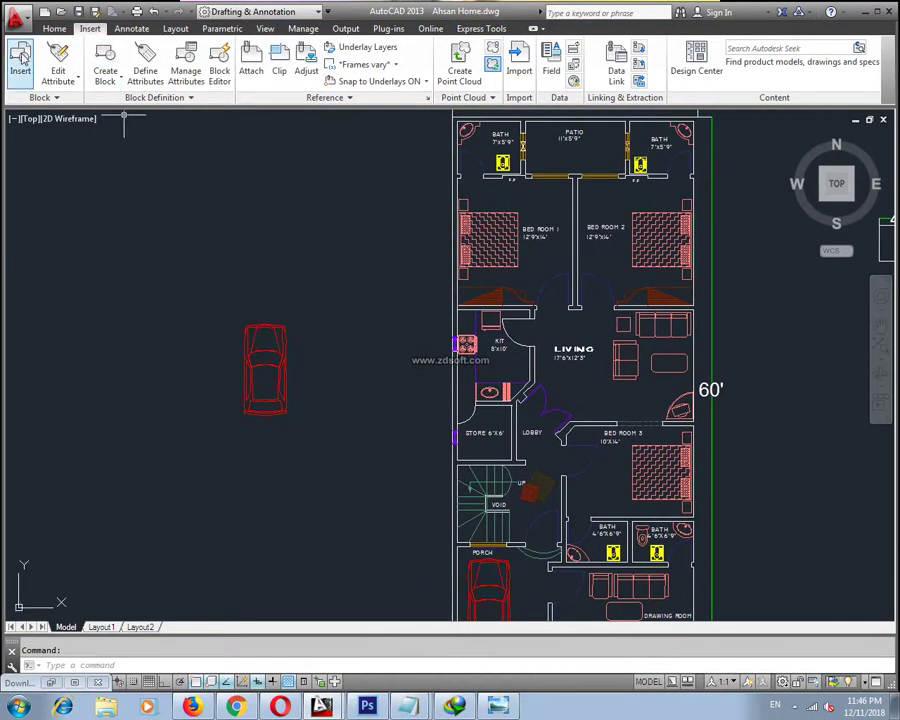
Insert Title Strip.dwg as a block, placing it left of the floor plan
click(20, 65)
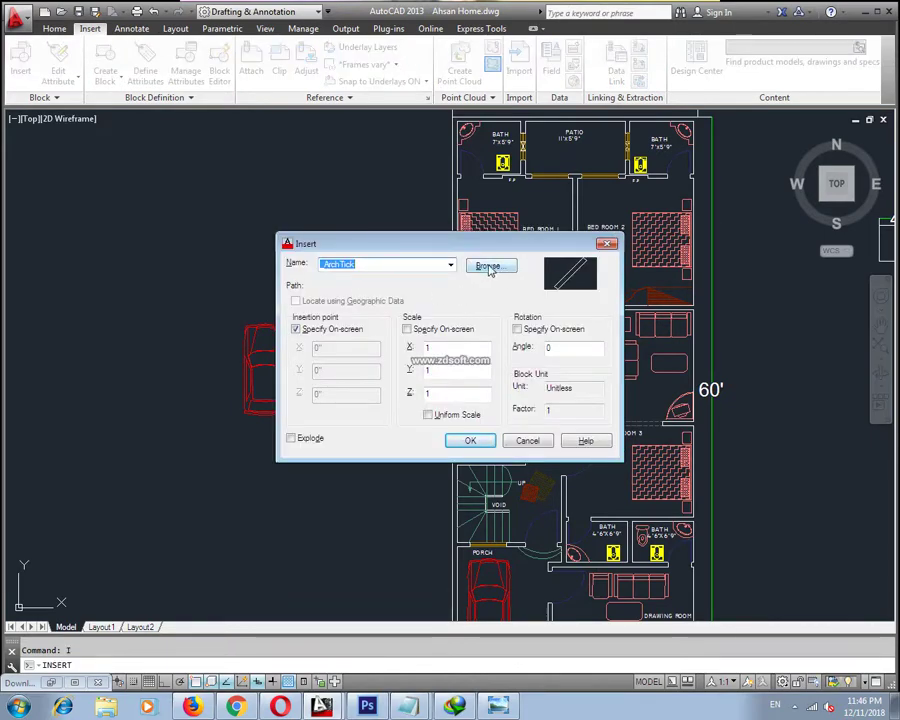
click(488, 267)
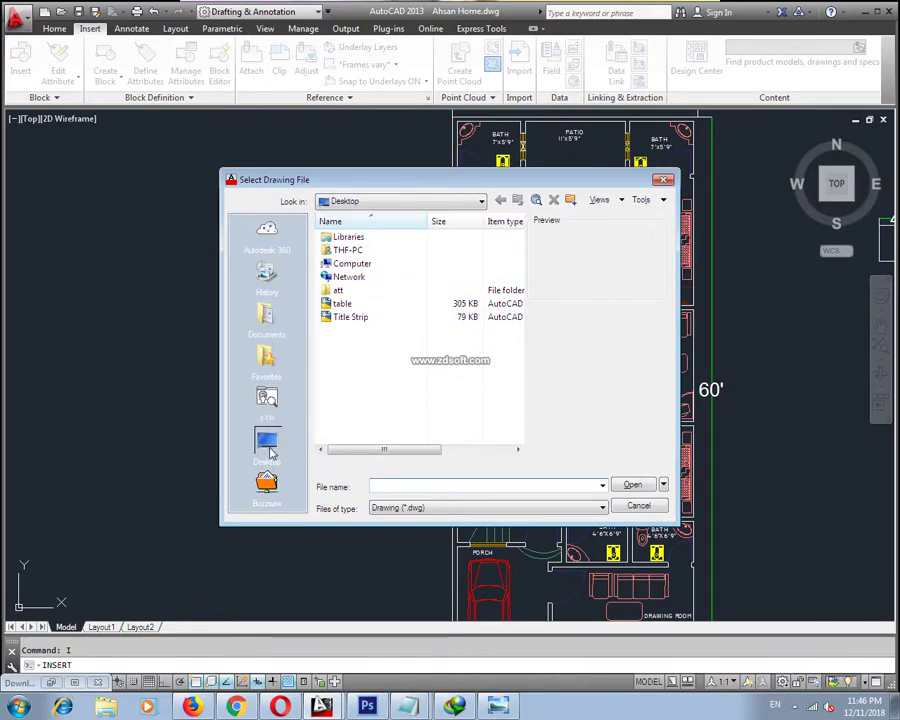
click(354, 317)
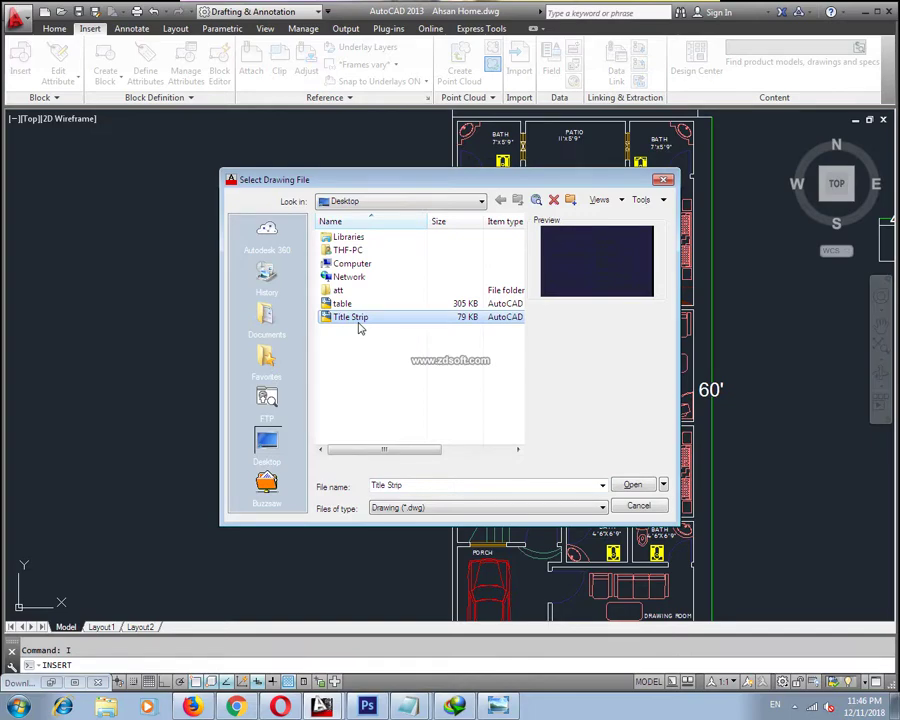
click(633, 484)
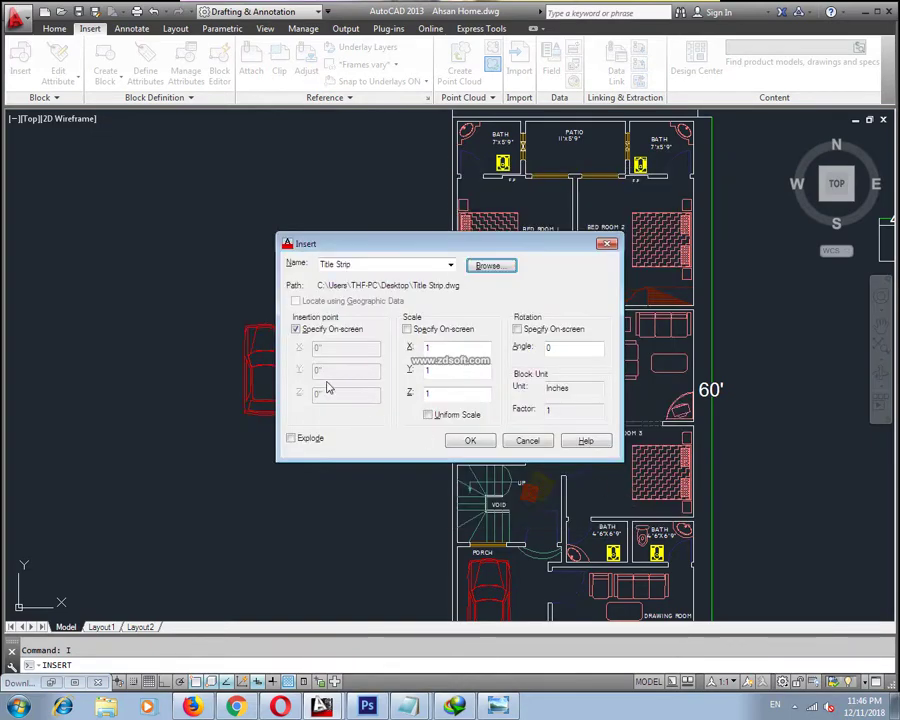
click(468, 440)
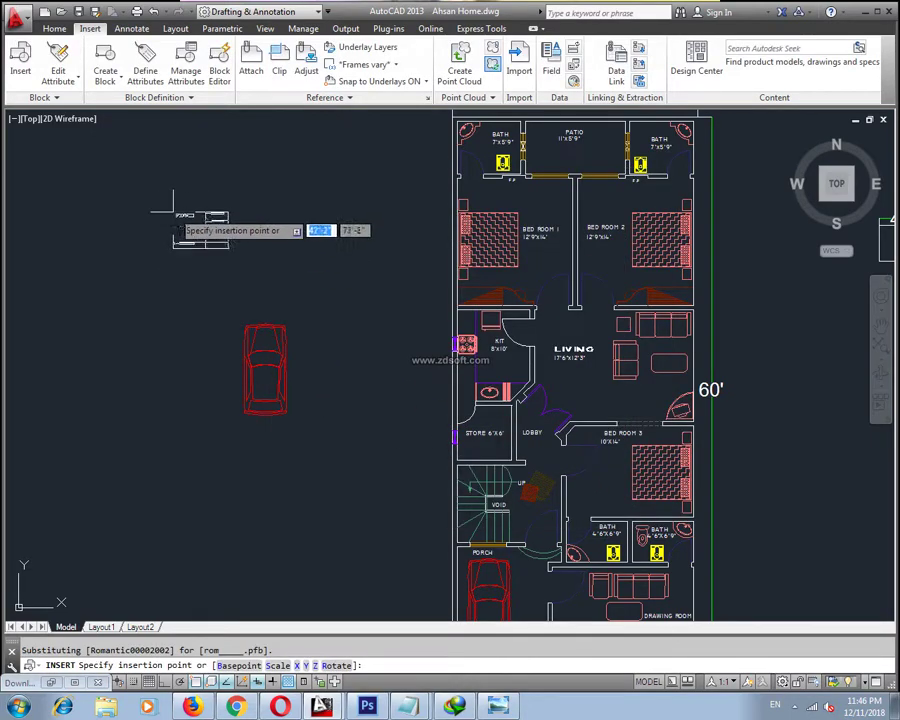
middle_drag(173, 230, 313, 319)
click(307, 270)
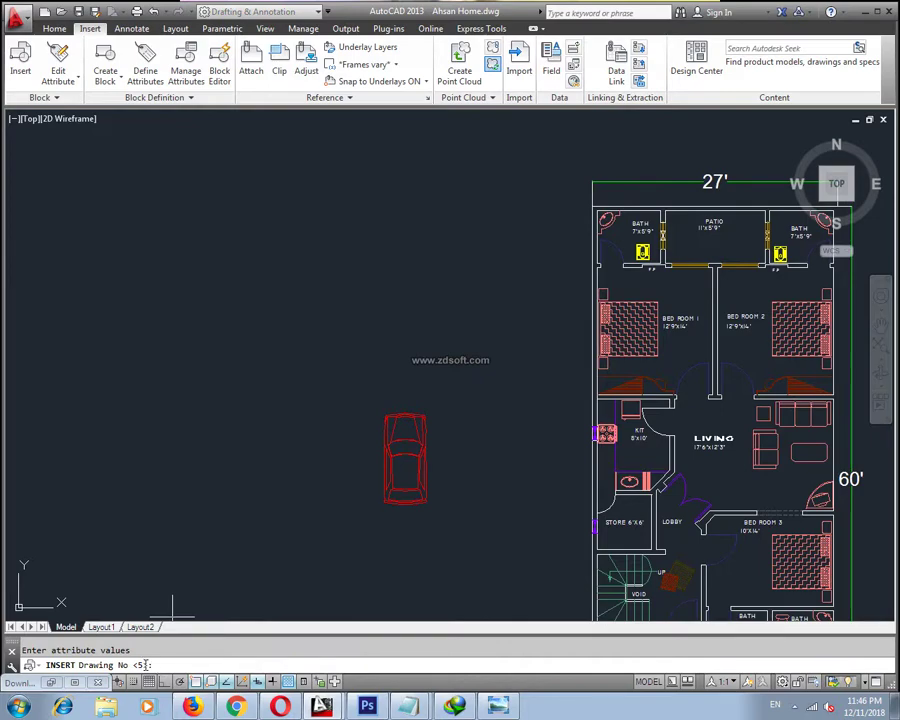
Enter drawing number 1 and keep the defaults 1:4, section A, THF and Home Plan
text(1)
key(Return)
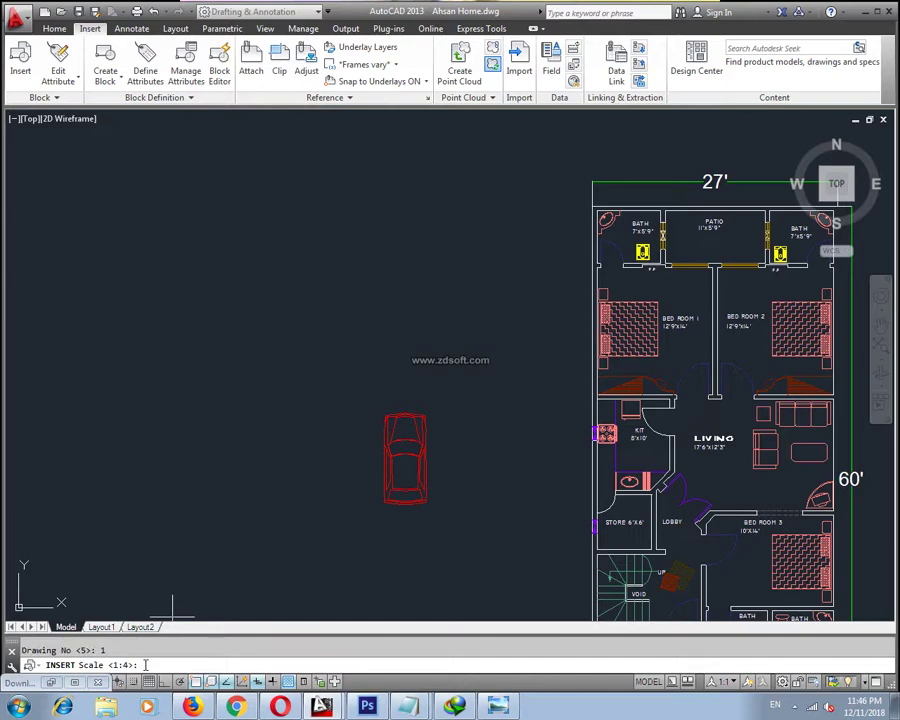
key(Return)
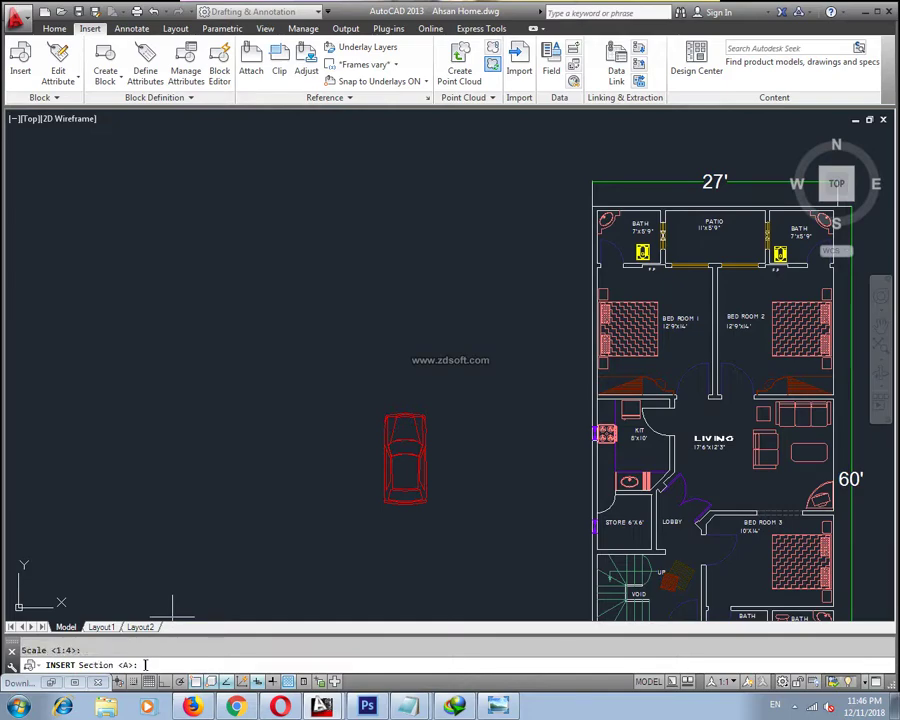
key(Return)
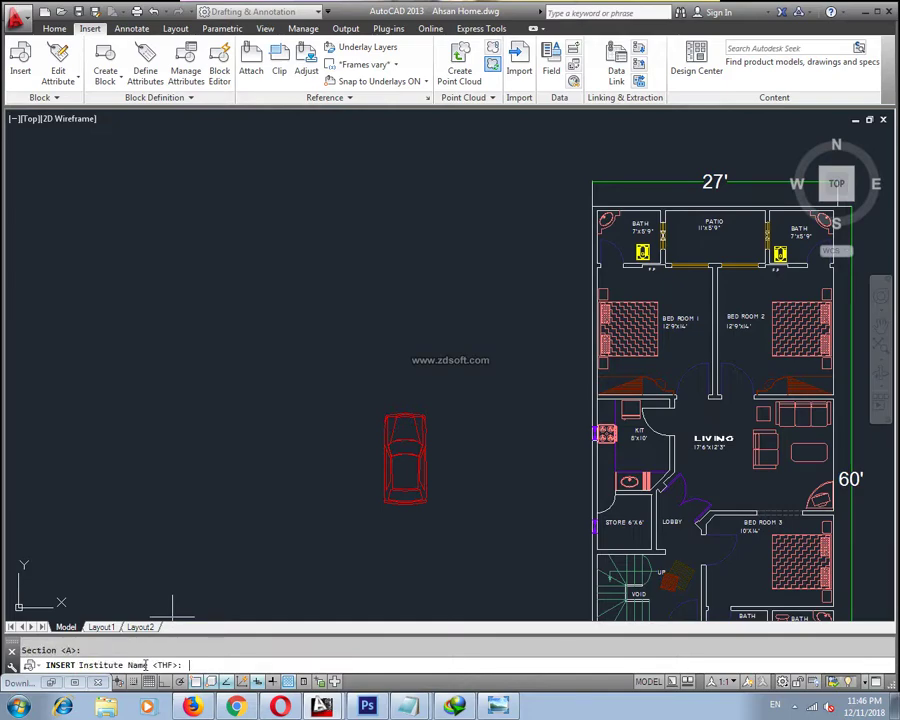
key(Return)
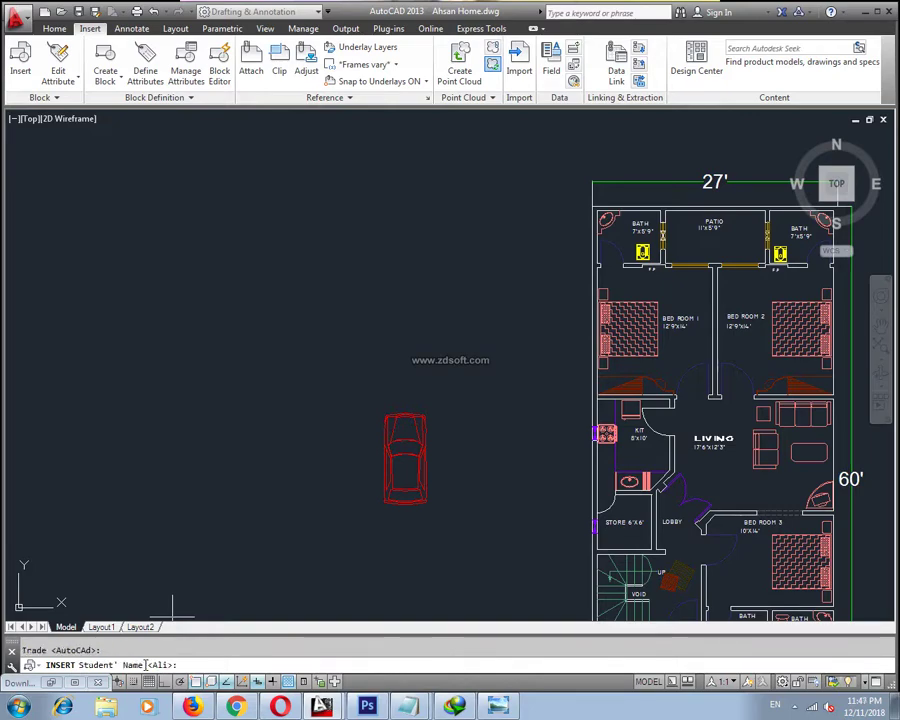
key(Return)
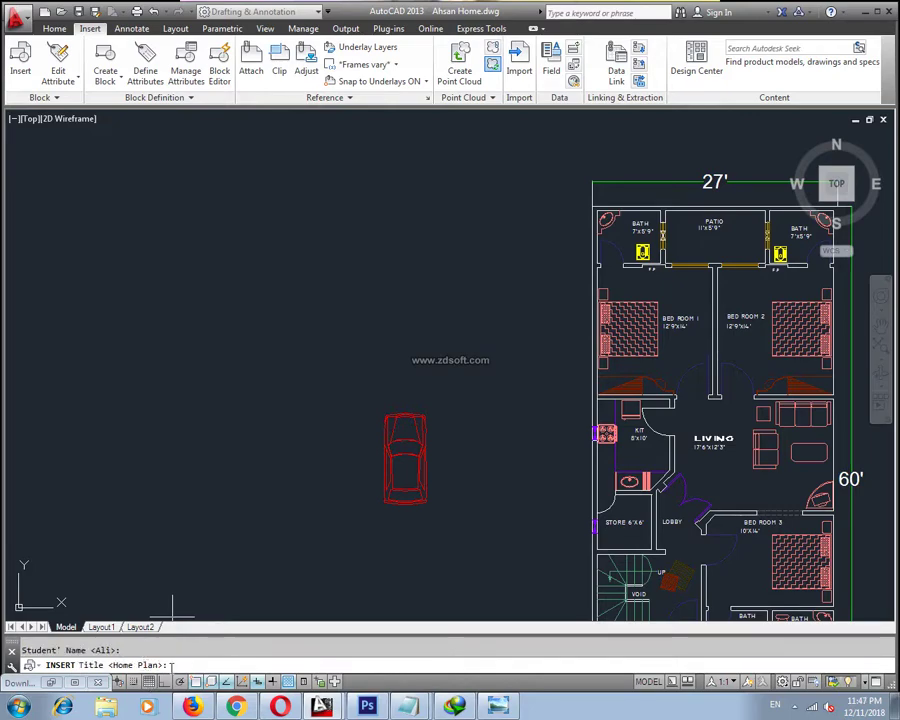
key(Return)
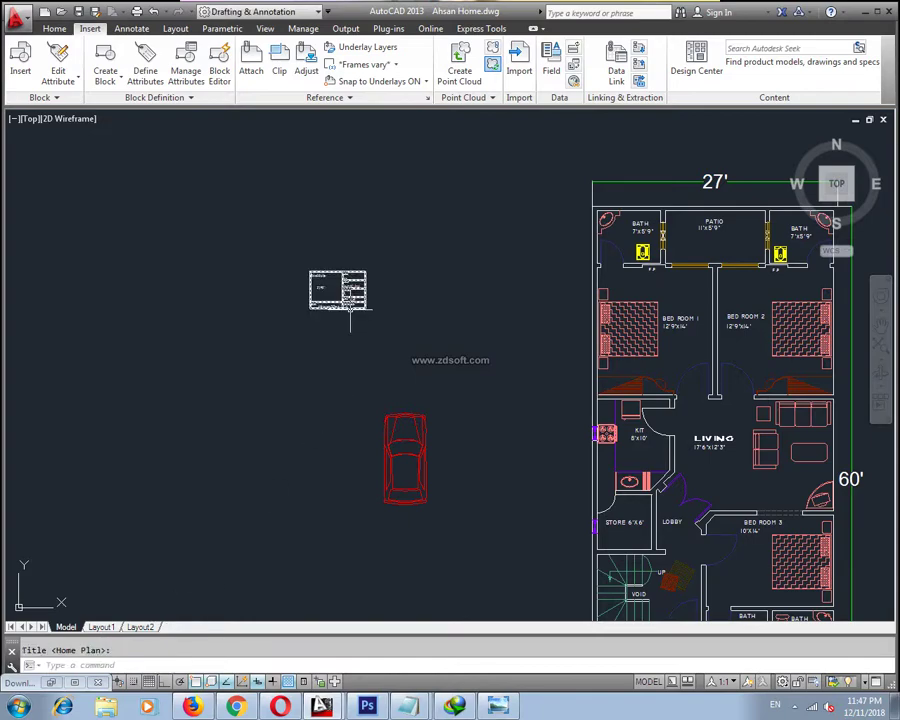
Zoom window around the title block and centre it in the view
text(z)
key(Return)
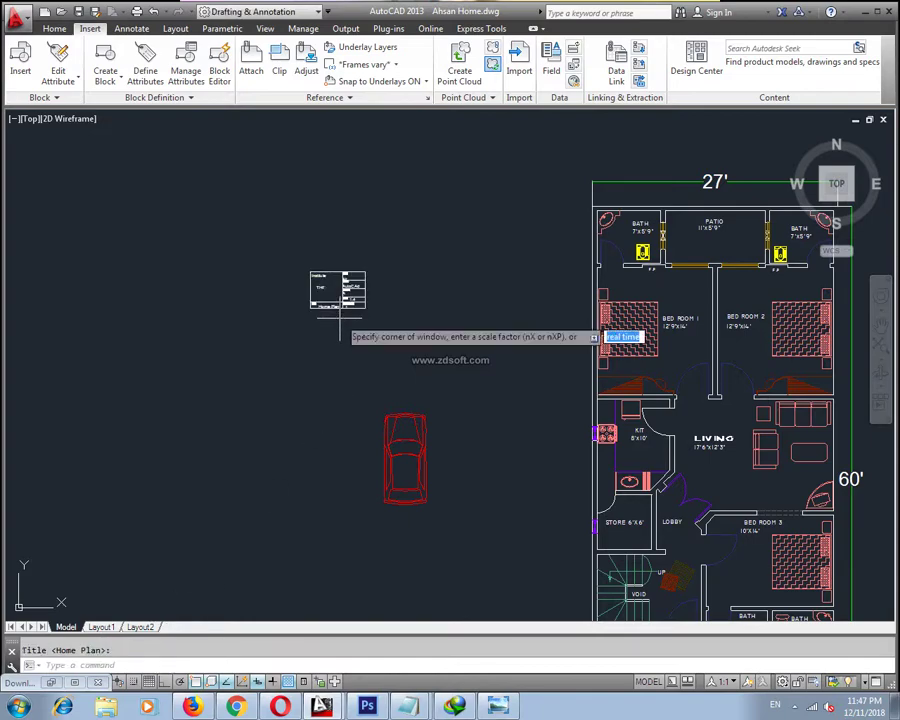
text(w)
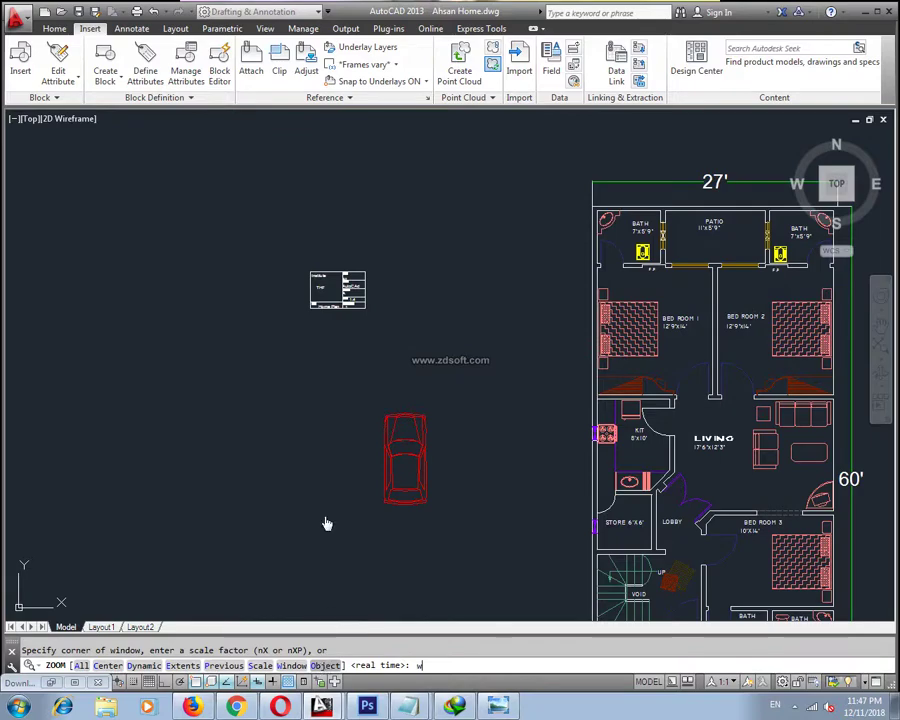
key(Return)
click(380, 255)
click(288, 327)
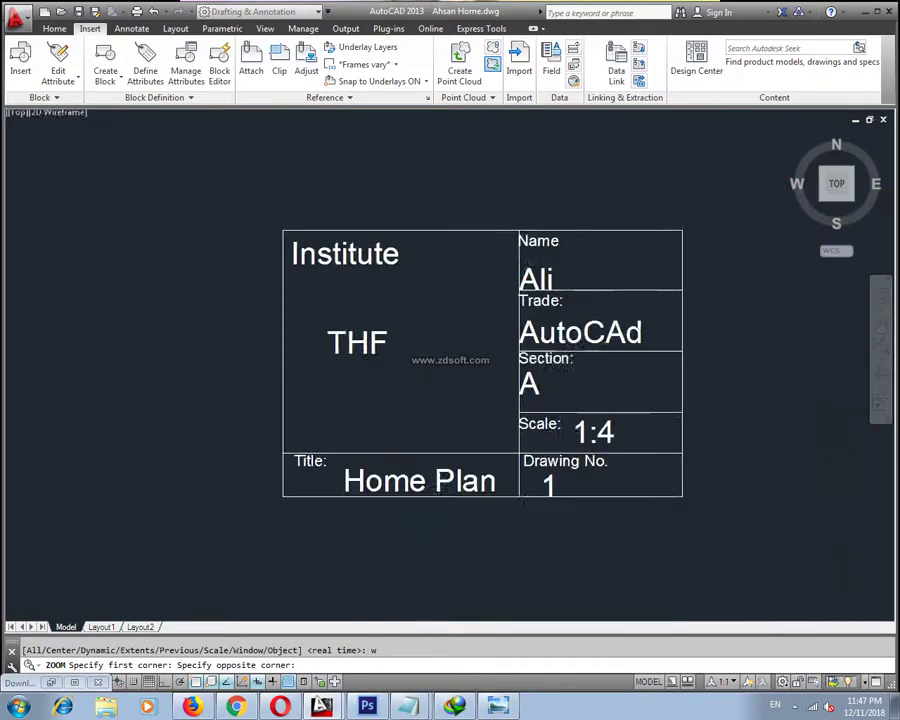
middle_drag(454, 341, 357, 341)
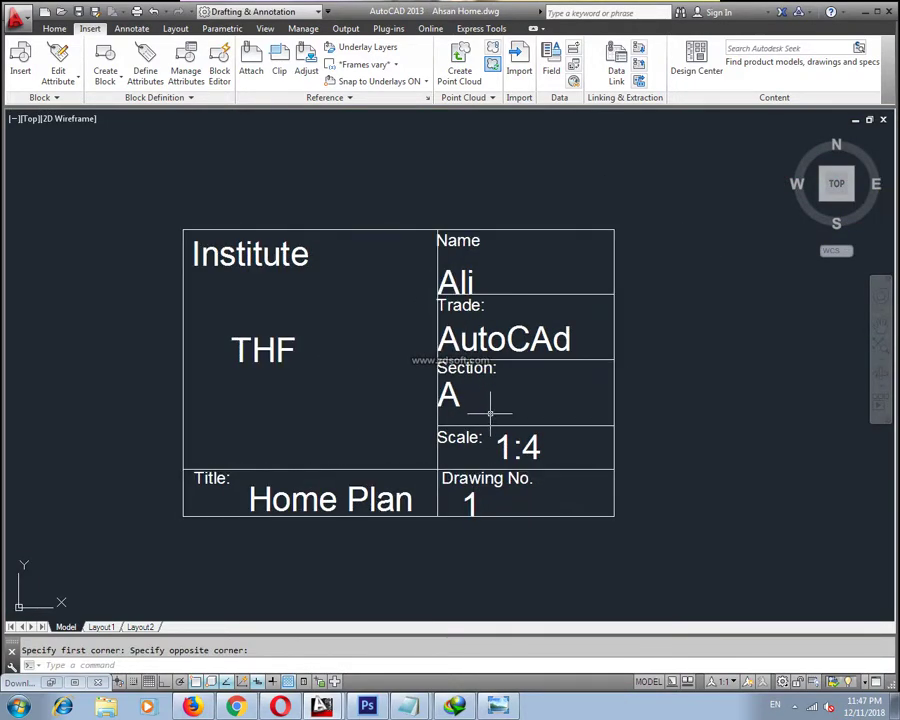
middle_drag(423, 332, 403, 291)
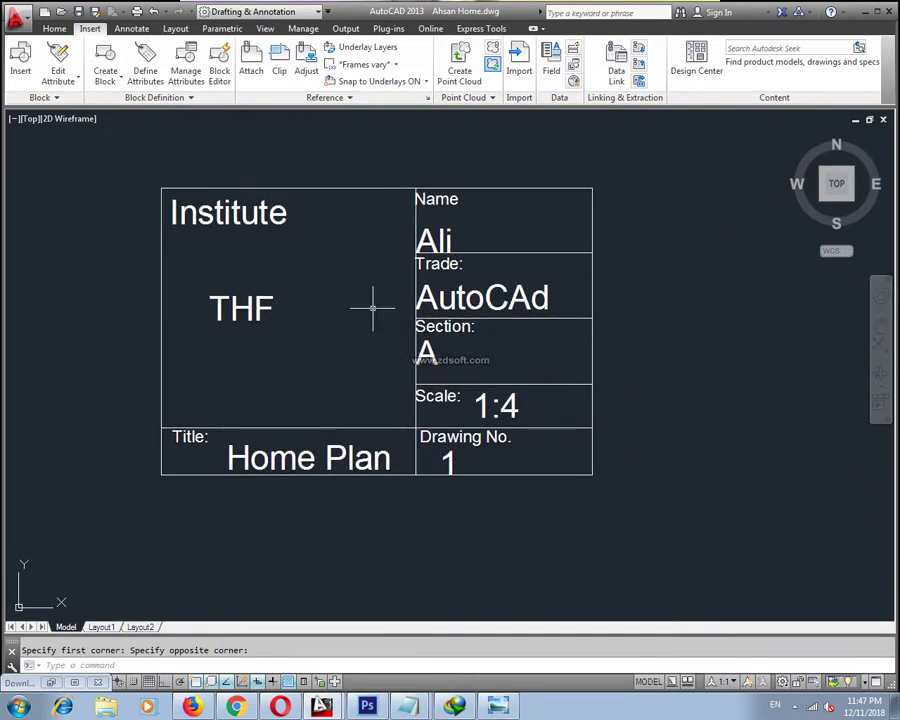
scroll(378, 326, up, 3)
scroll(378, 326, down, 3)
middle_drag(414, 358, 435, 360)
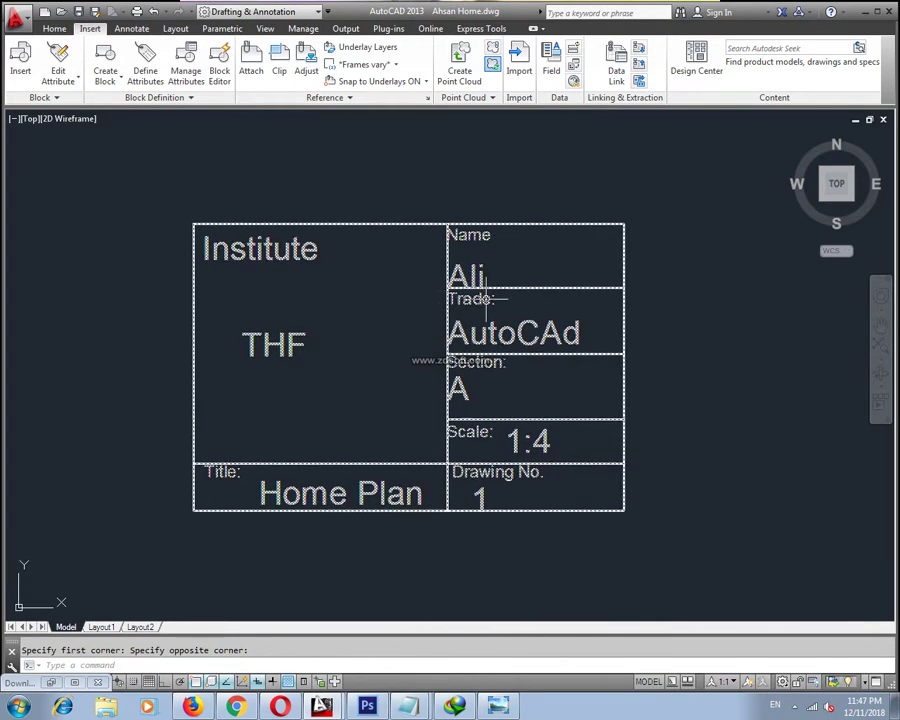
click(495, 707)
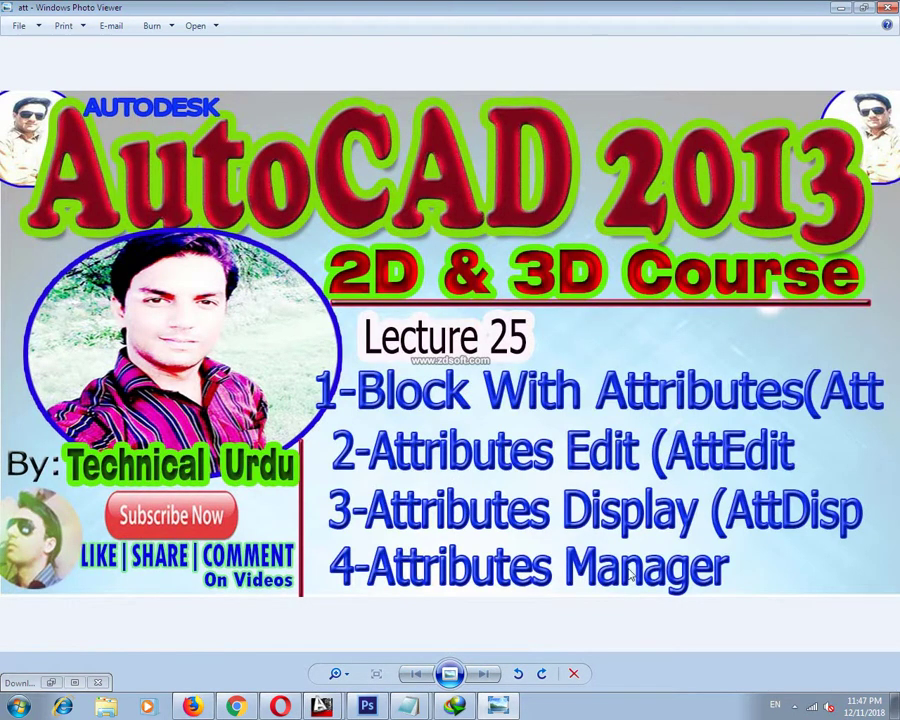
key(alt+Tab)
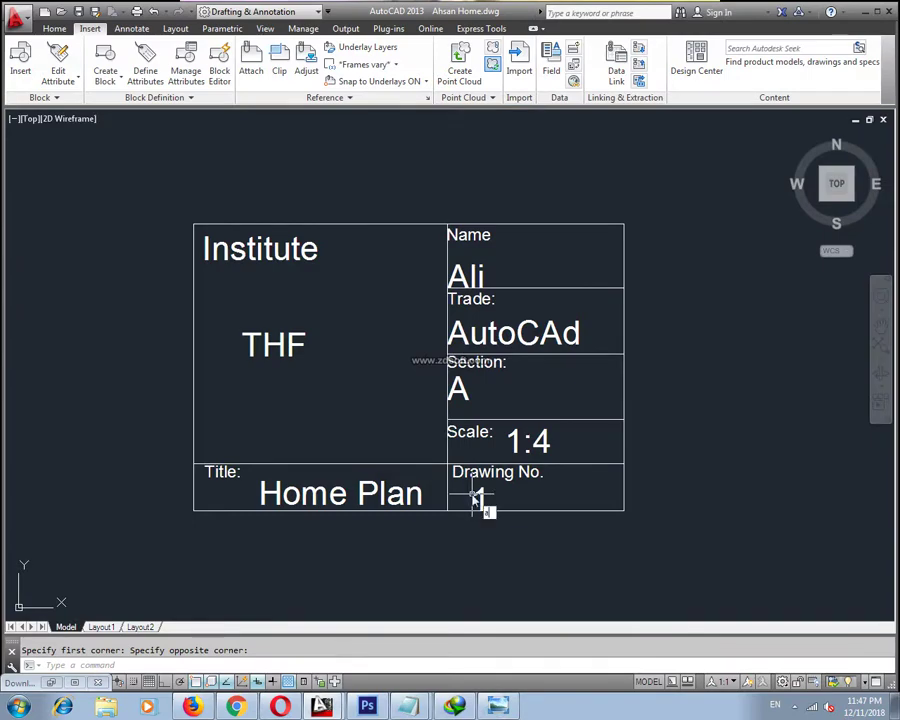
Edit the title block's attributes, setting drawing number 45 and scale 1/8"
key(Return)
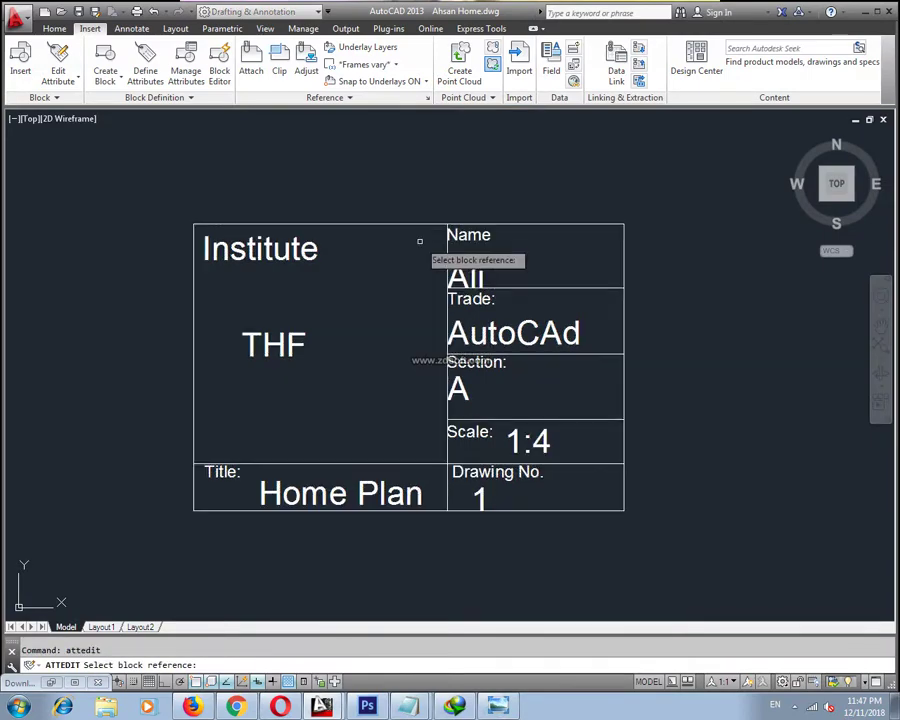
click(400, 226)
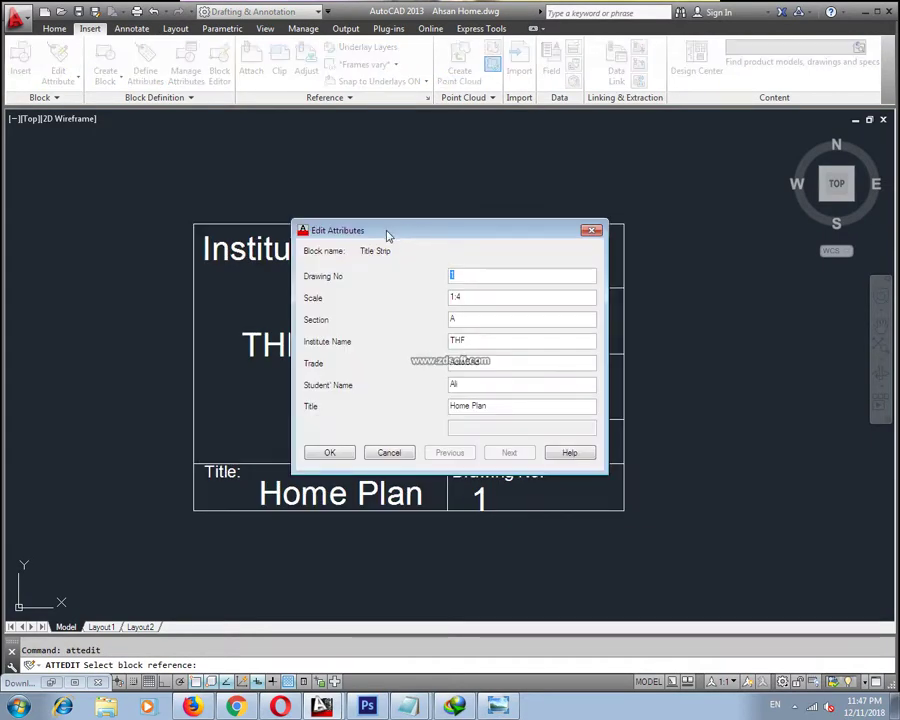
mouse_move(386, 234)
mouse_down()
mouse_move(511, 212)
mouse_move(645, 238)
mouse_up()
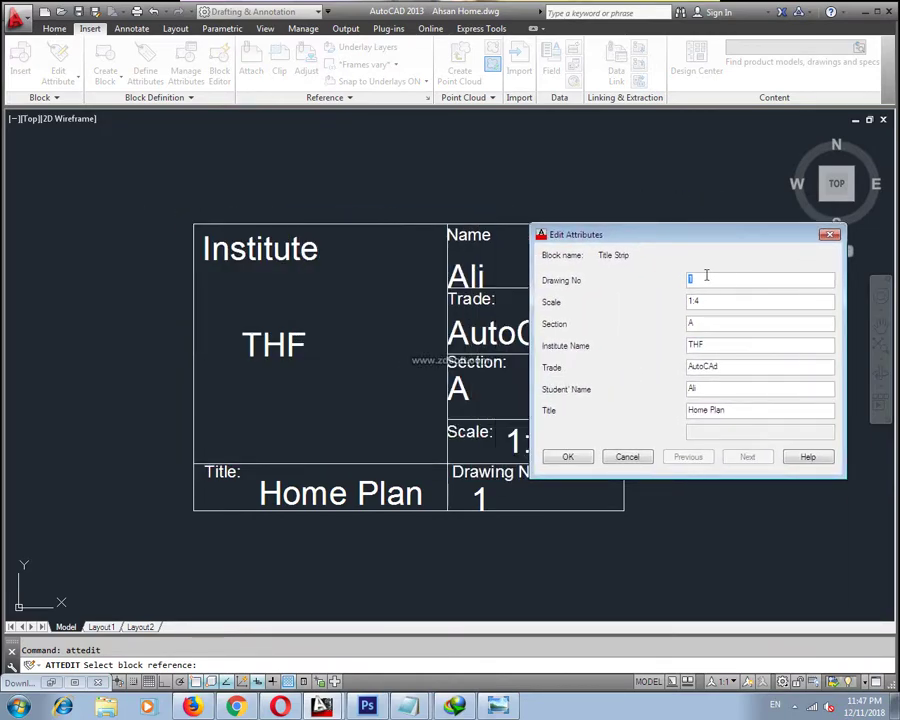
text(45)
key(Tab)
text(18)
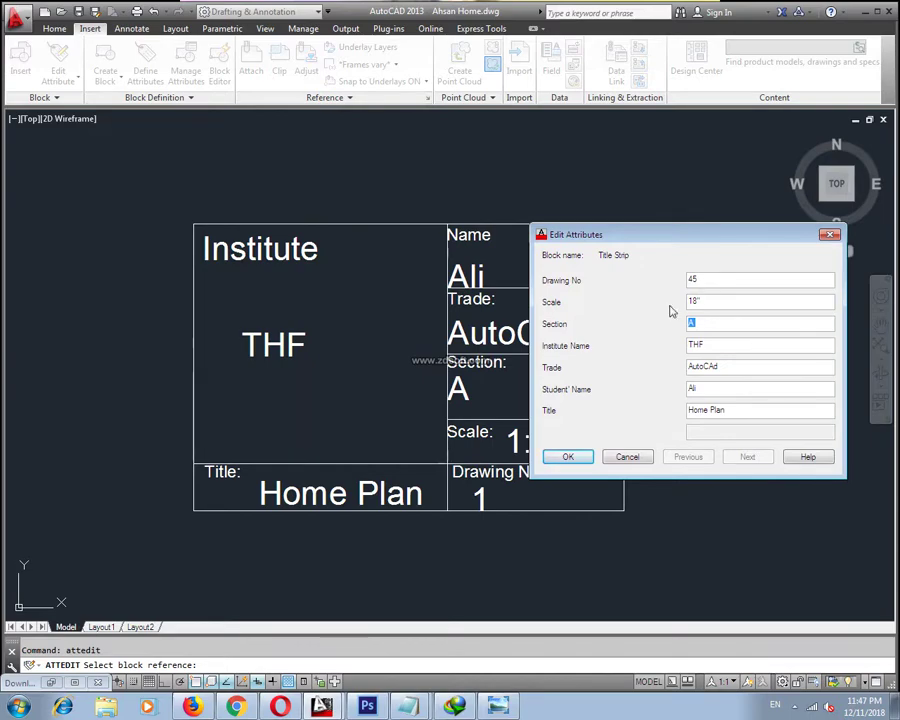
key(shift+Tab)
text(1)
Set section D, the new student name and title X-Section, then apply
key(Tab)
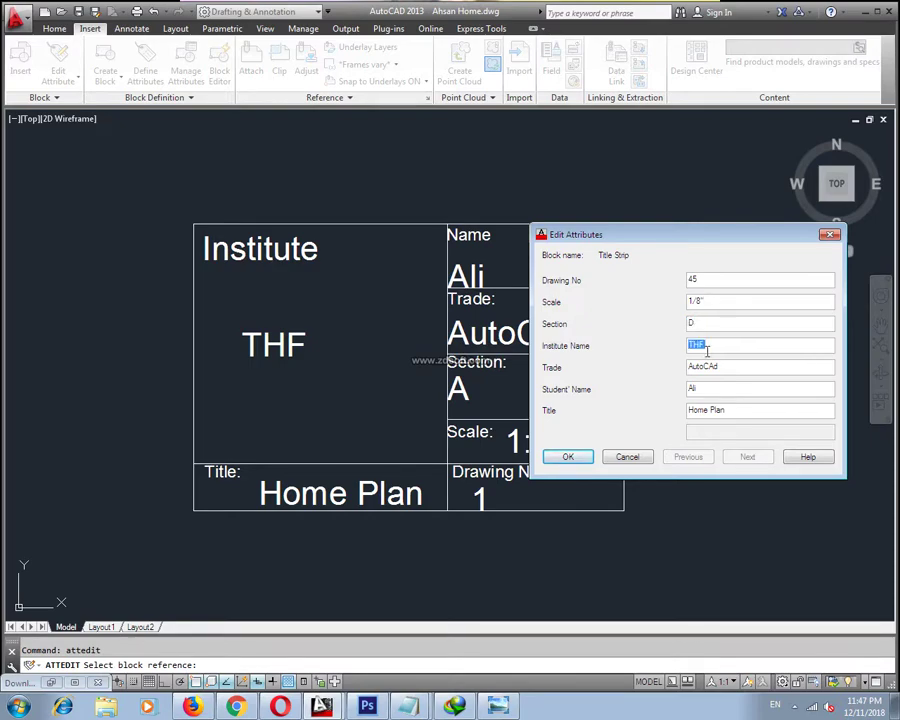
key(Tab)
key(Tab)
text(na)
key(Tab)
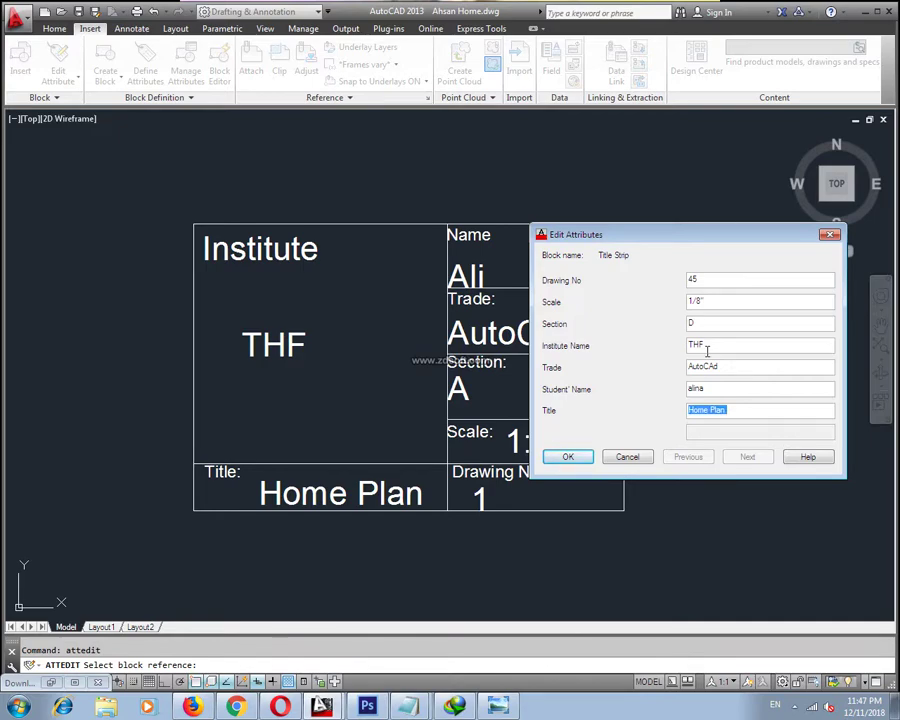
text(S)
text(X-Sect)
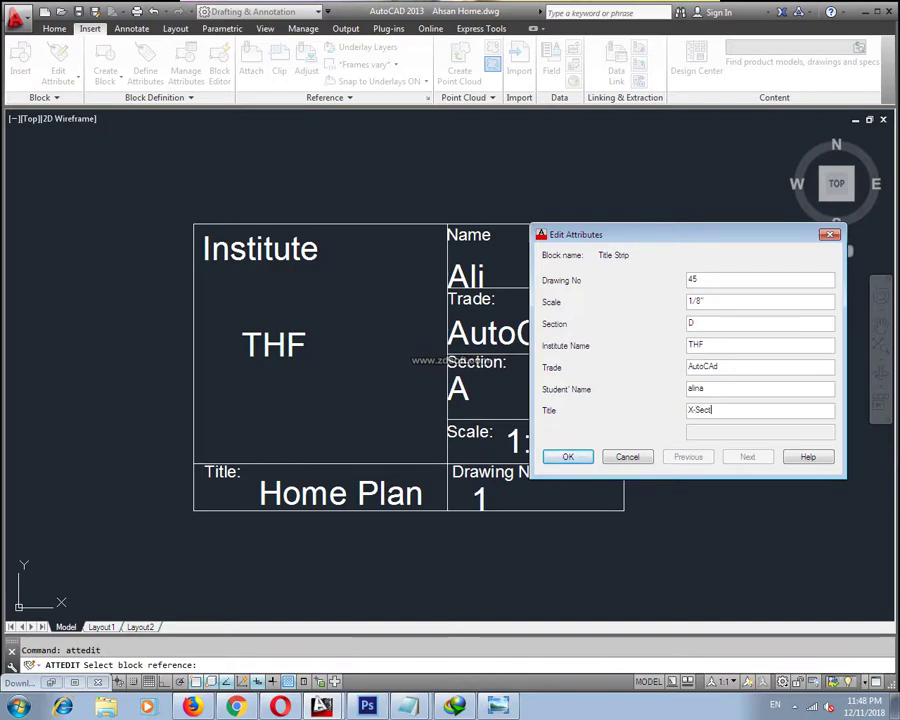
text(ion)
key(Return)
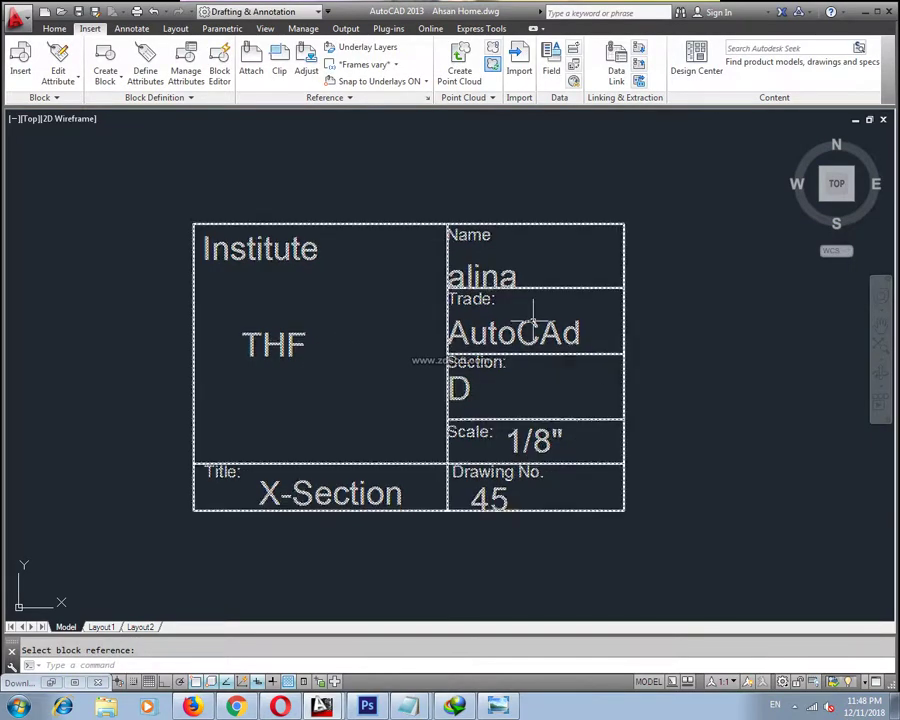
Use ATTEDIT to replace the institute name THF with Hunar Foundation
scroll(490, 310, up, 2)
scroll(430, 350, down, 2)
middle_drag(516, 326, 450, 323)
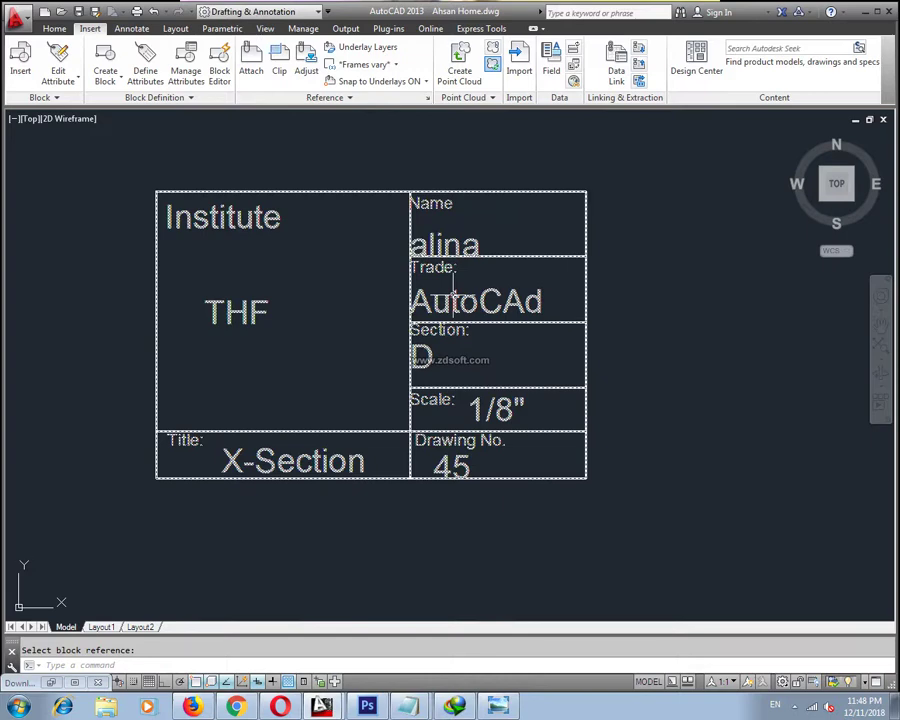
key(Escape)
text(ATTEdit)
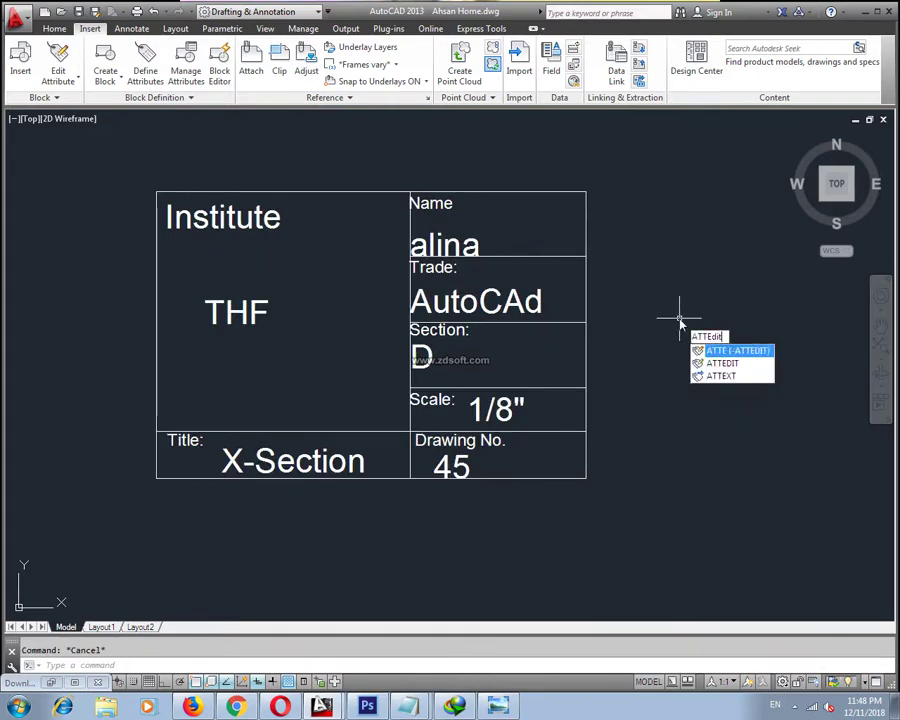
key(Return)
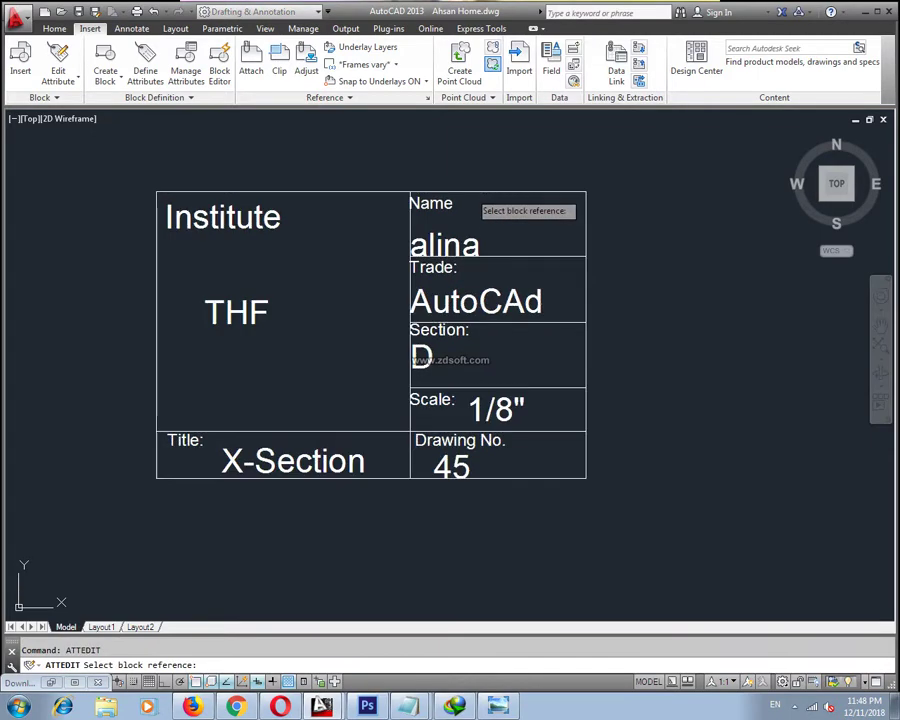
click(468, 193)
drag(396, 240, 532, 233)
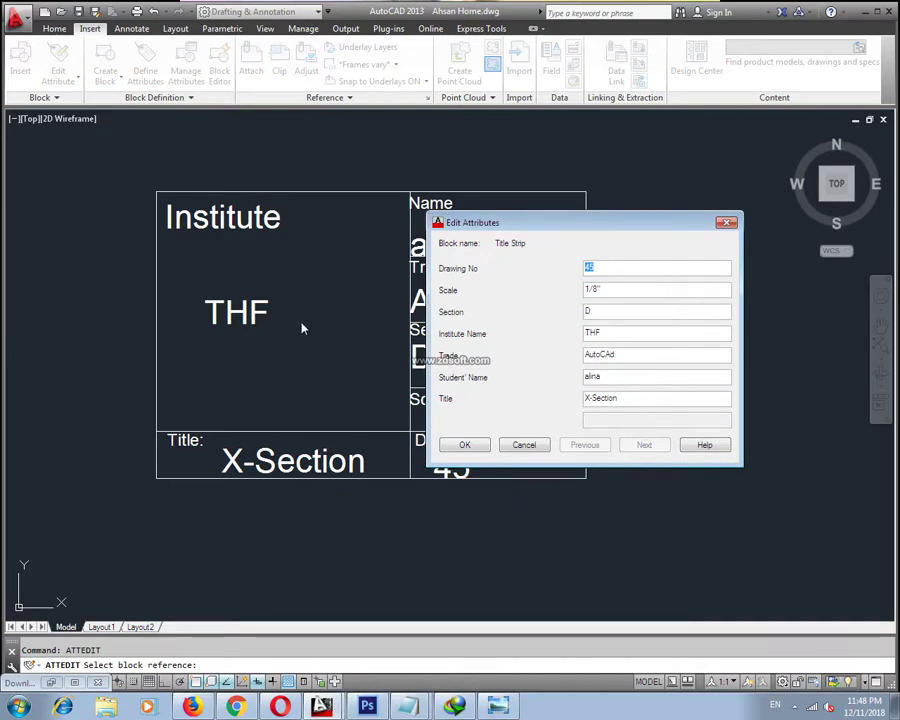
drag(601, 335, 570, 339)
text(Hunar Foundation)
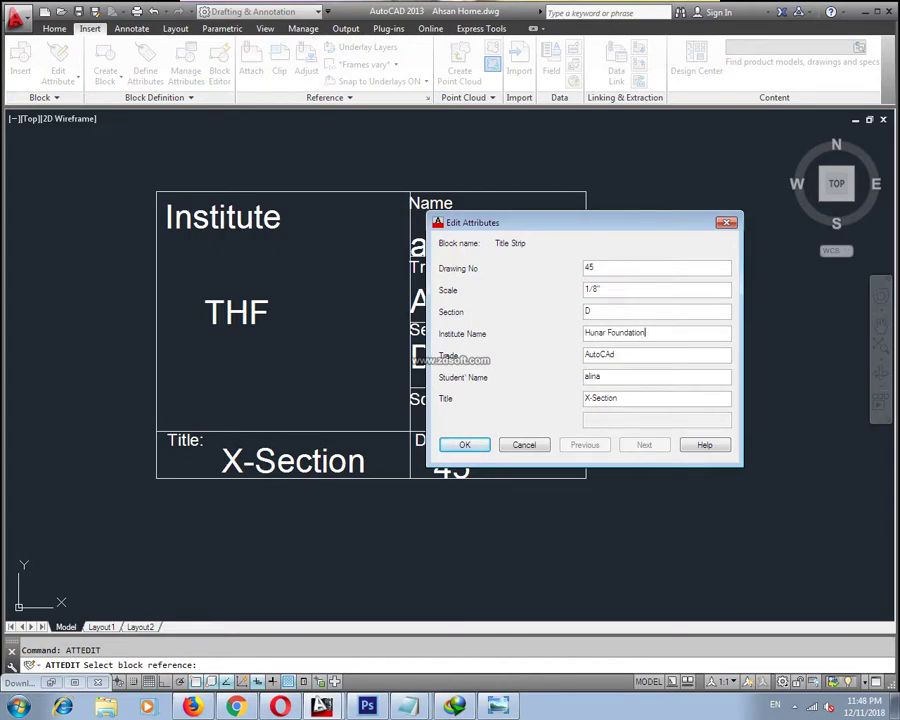
click(464, 444)
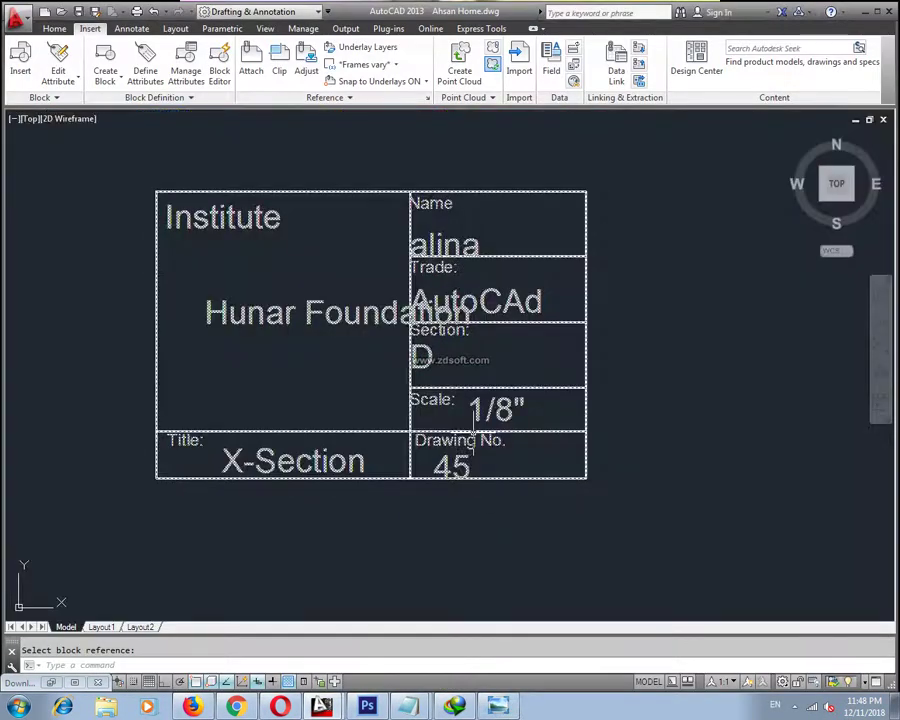
key(Escape)
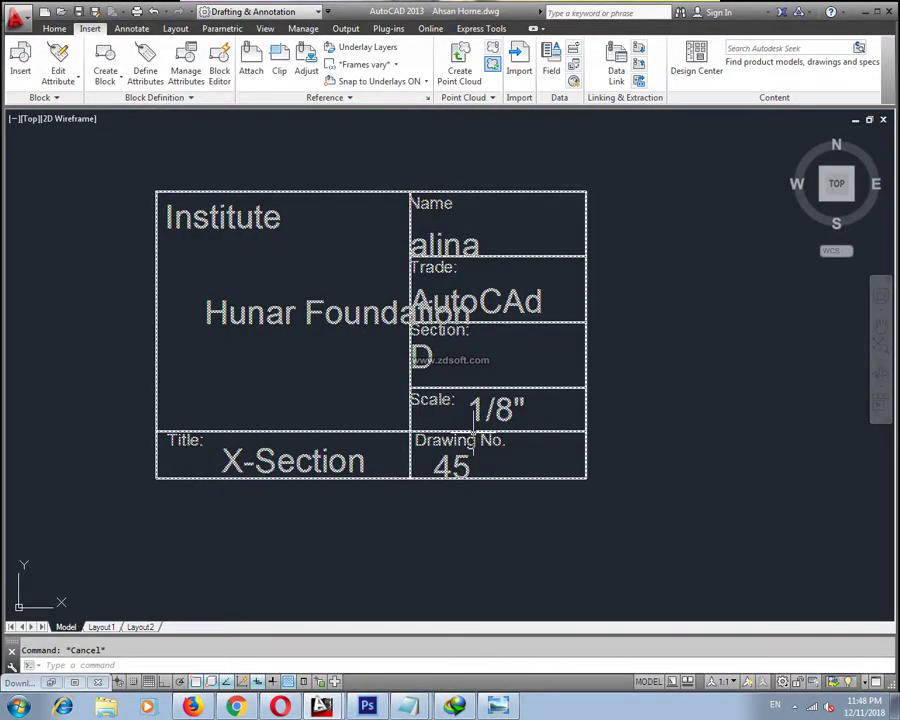
text(disp)
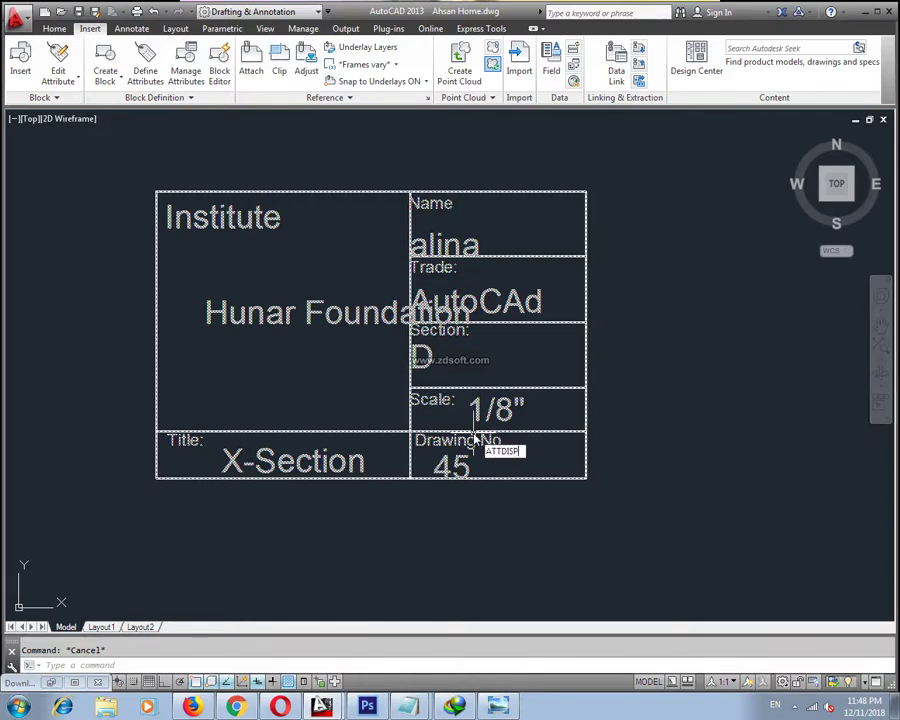
key(Return)
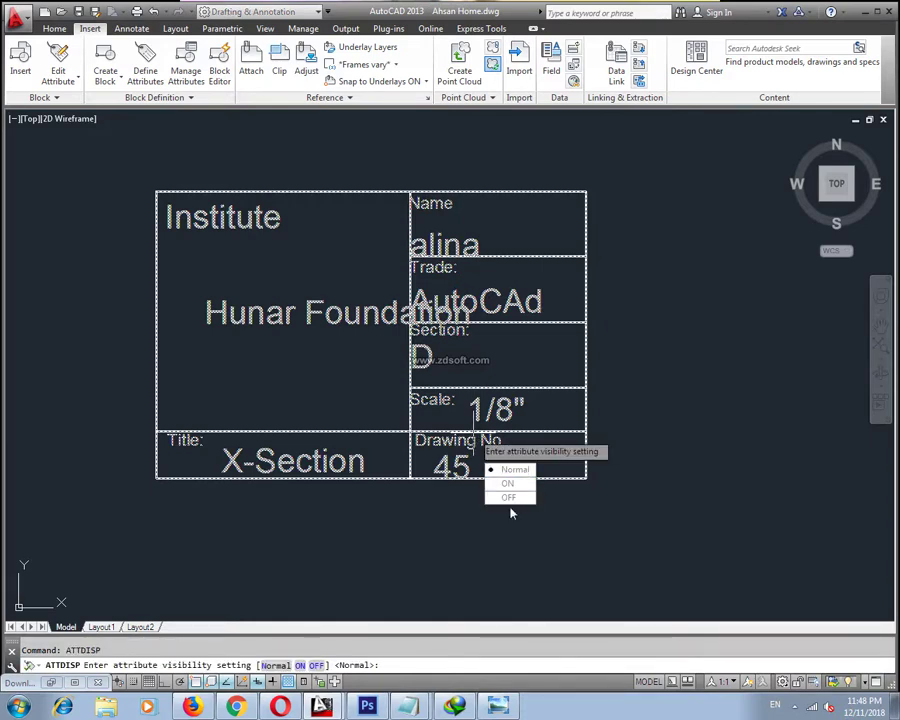
key(Escape)
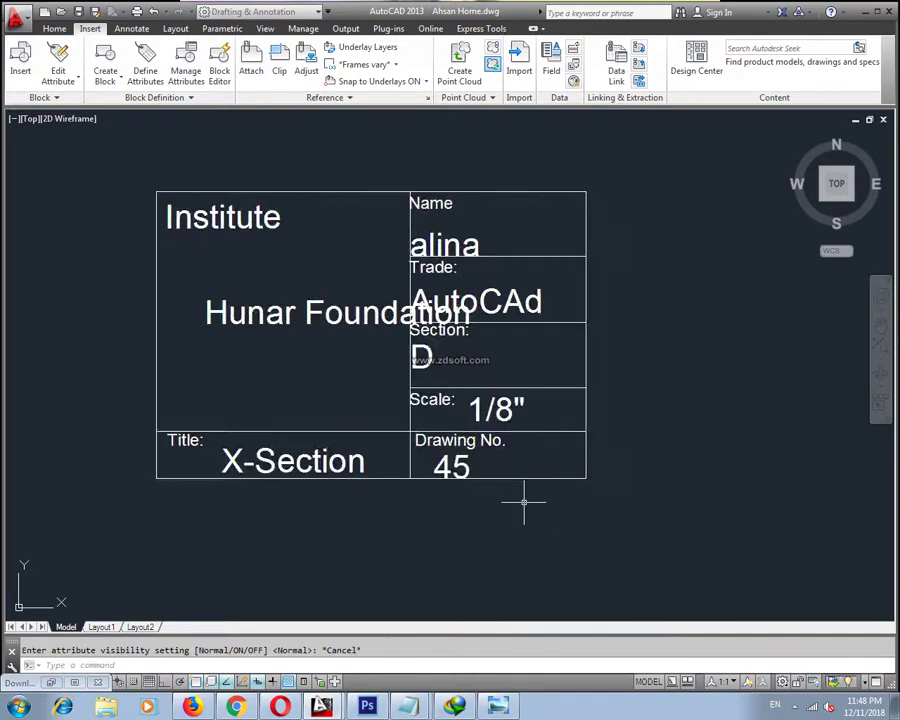
middle_drag(454, 488, 469, 488)
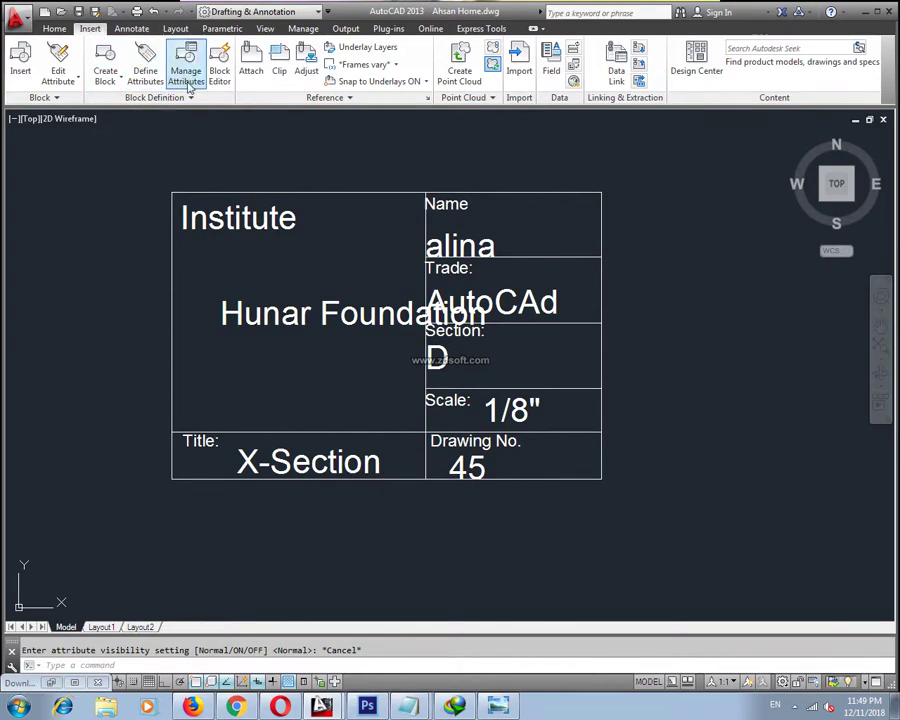
In the Block Attribute Manager, choose the Title Strip block and open its SCALE attribute
click(187, 87)
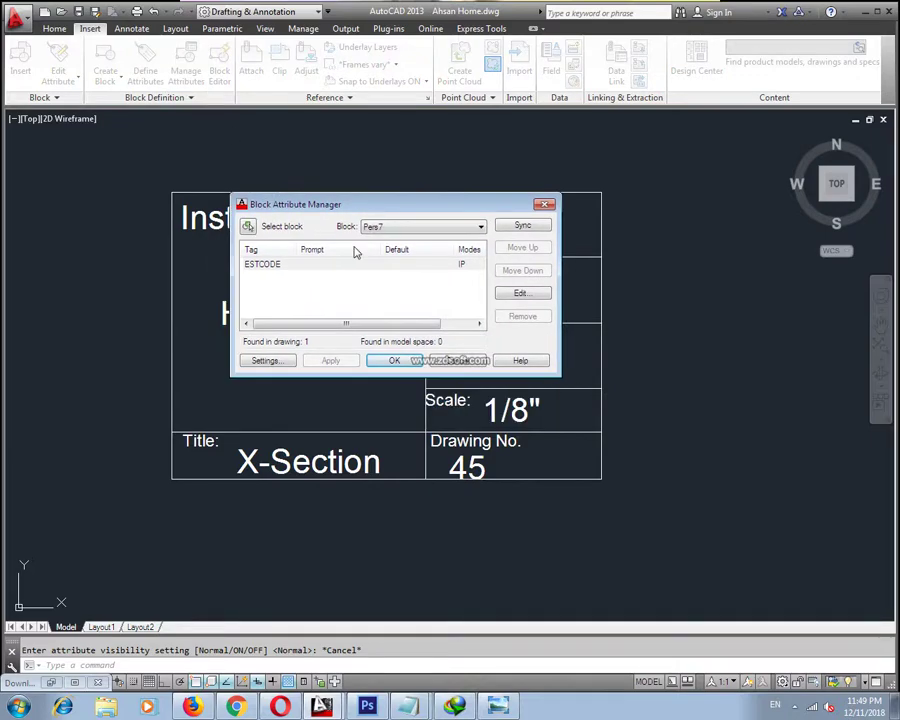
click(380, 227)
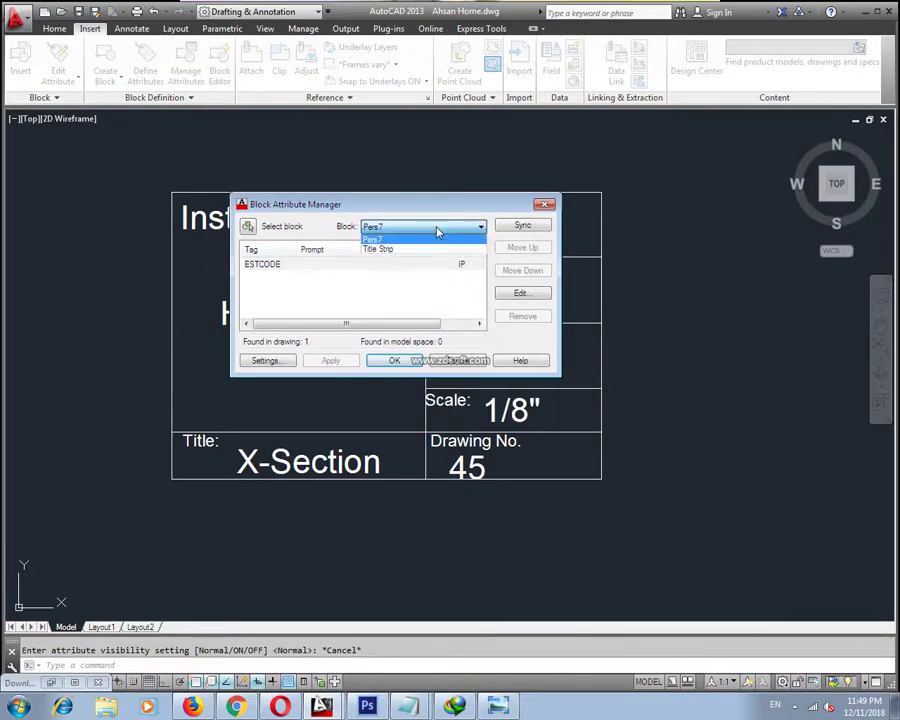
click(382, 233)
click(390, 228)
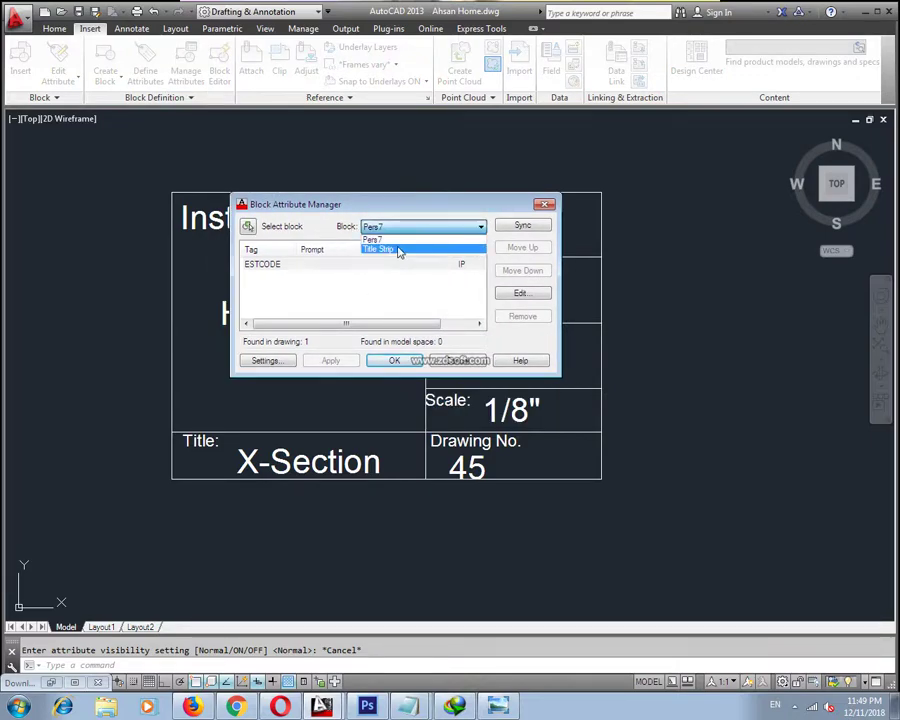
click(385, 244)
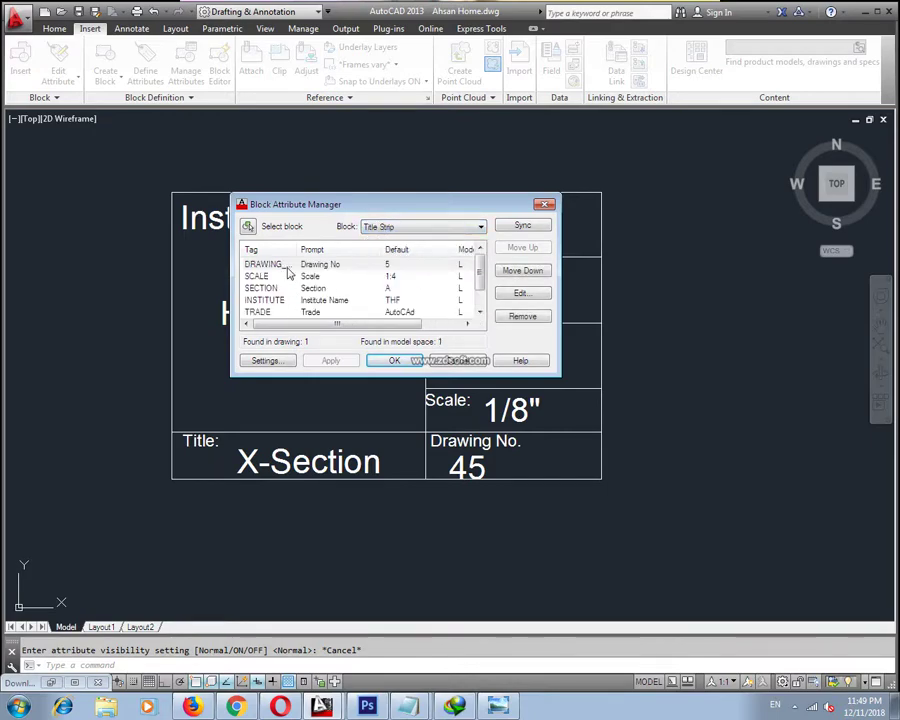
drag(479, 280, 478, 292)
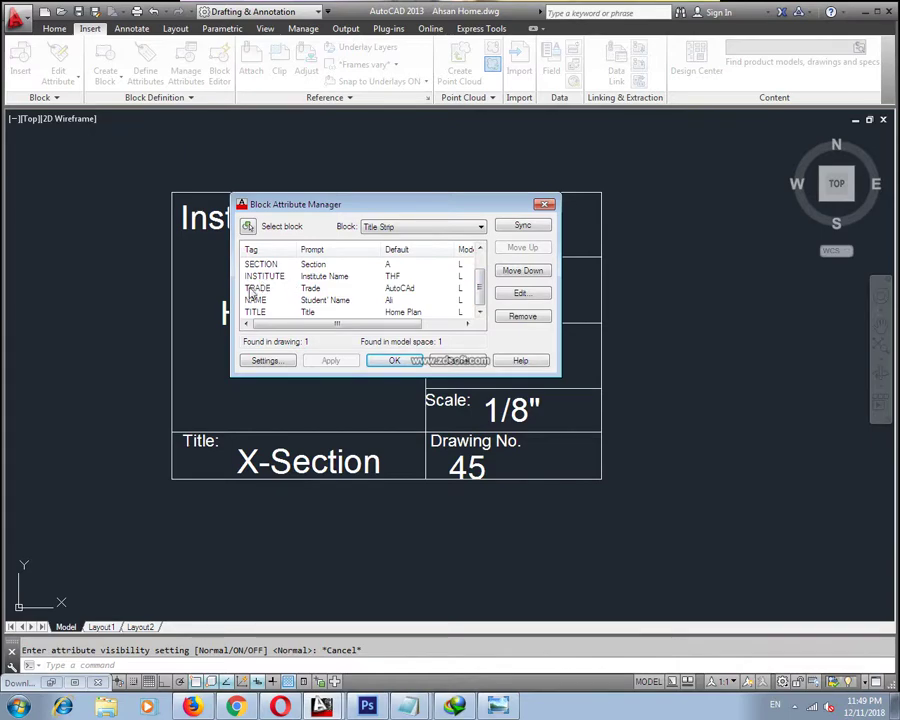
drag(479, 292, 478, 268)
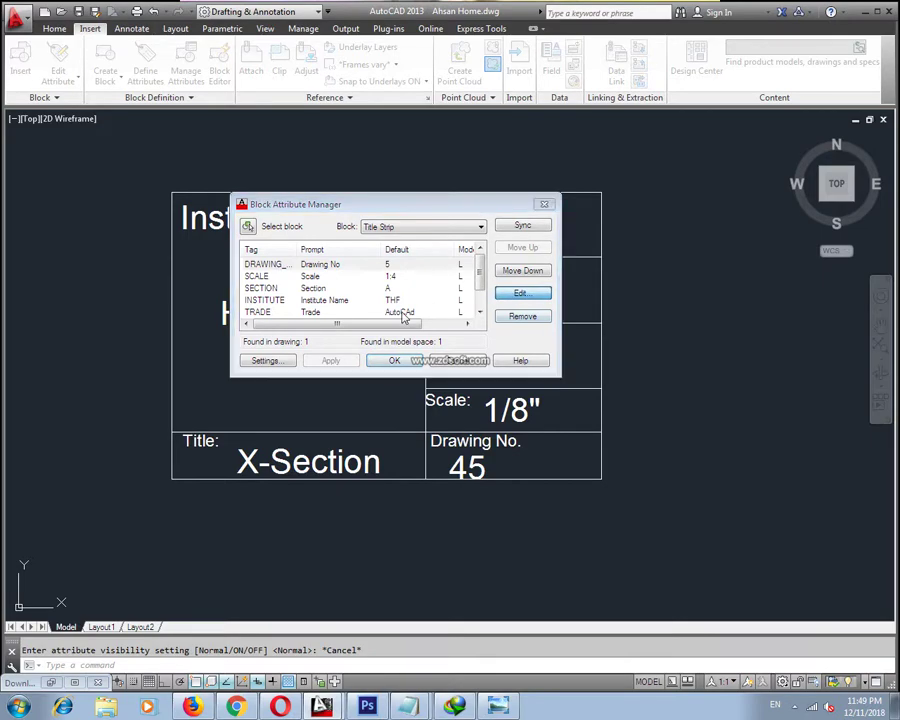
click(522, 292)
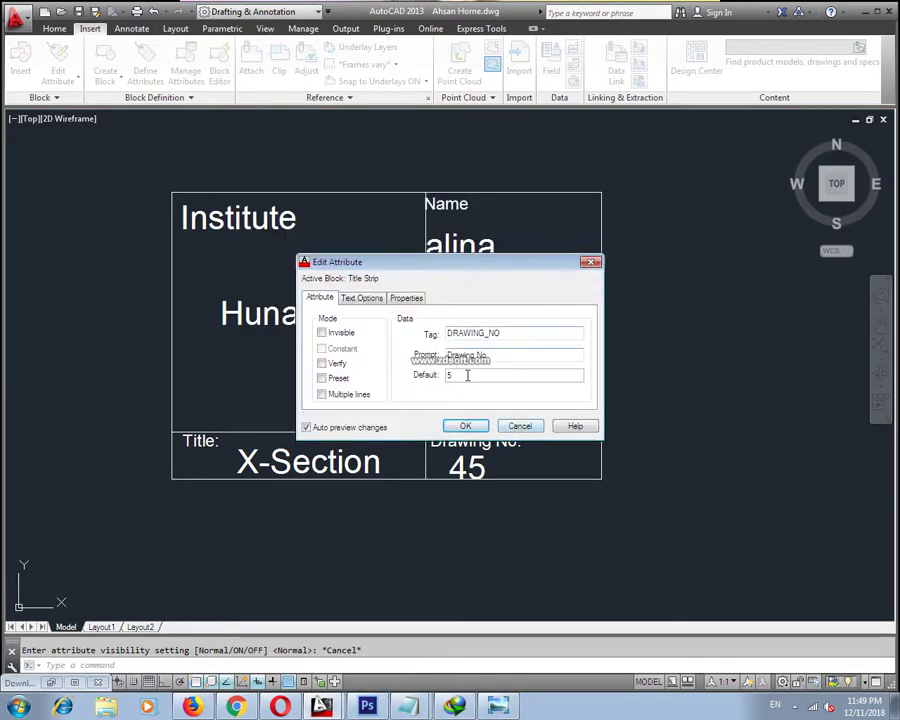
click(515, 428)
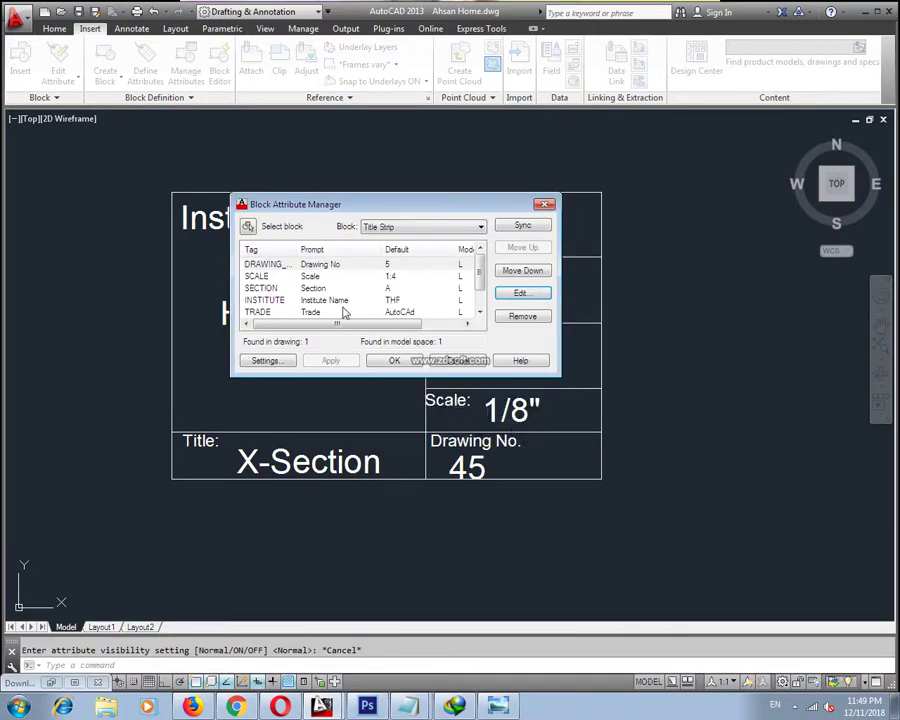
click(292, 276)
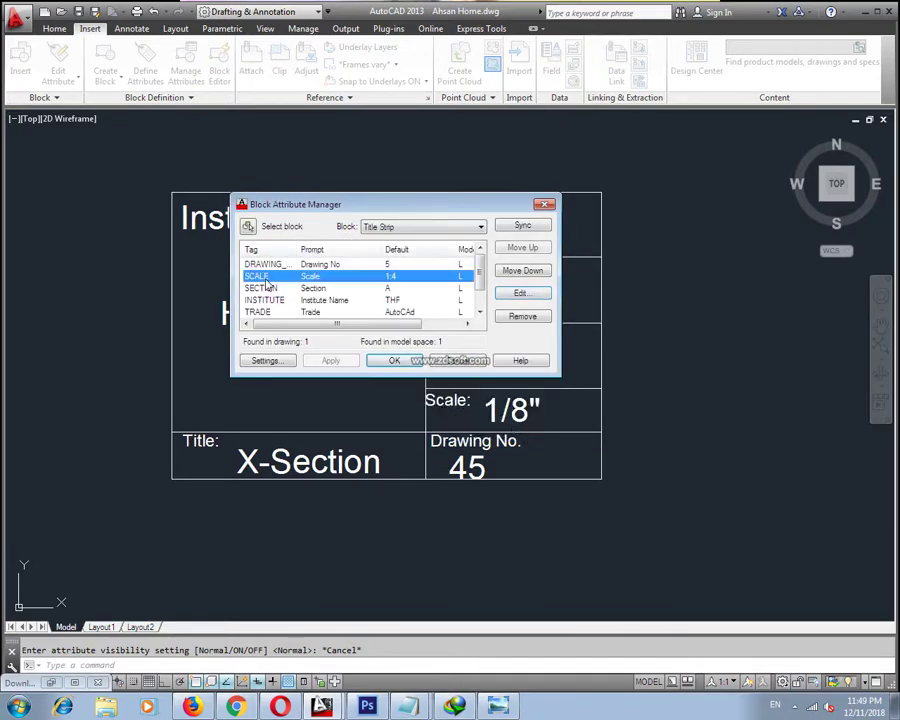
click(522, 293)
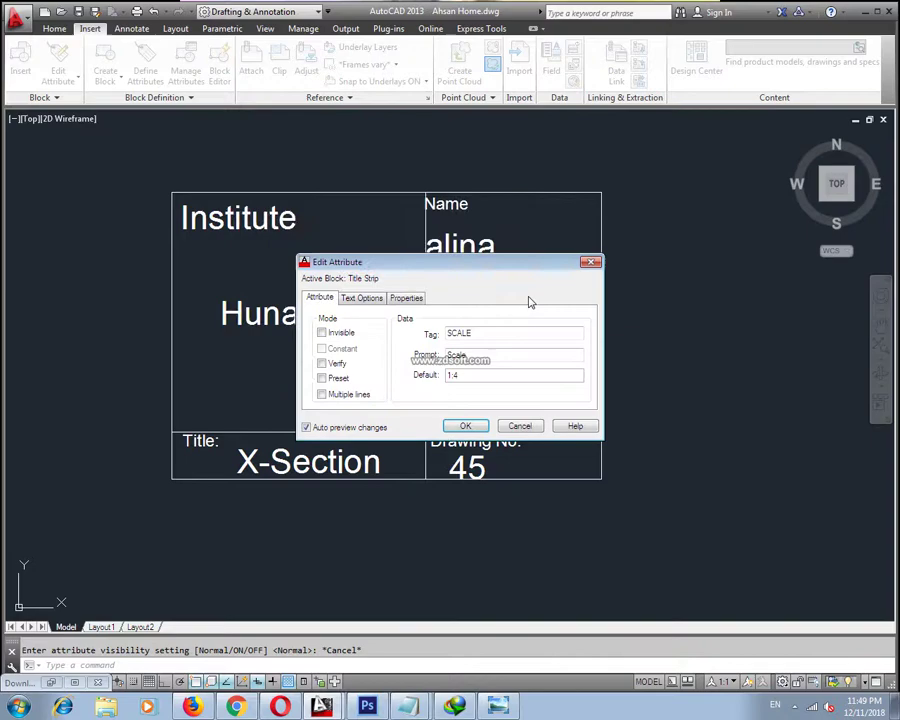
Set the SCALE attribute's colour to Red and apply the change
click(466, 355)
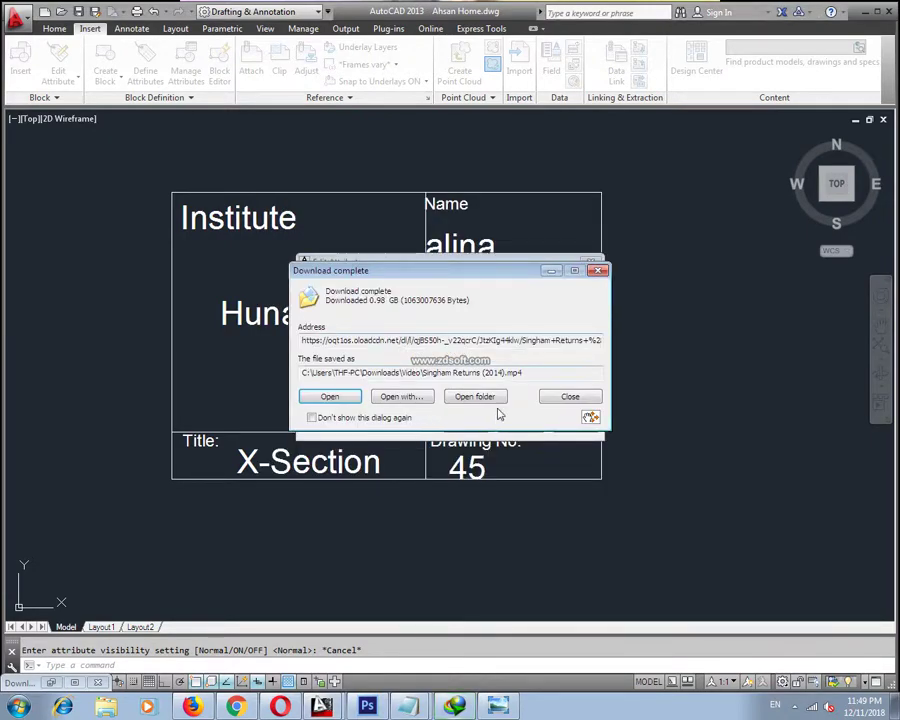
click(549, 270)
click(361, 298)
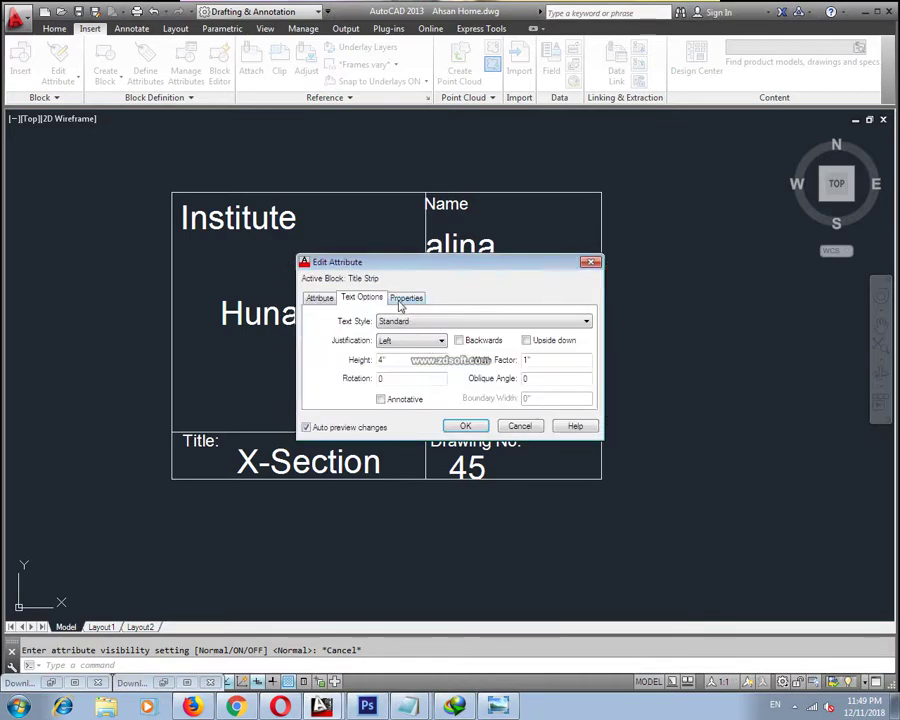
click(405, 298)
click(400, 370)
click(398, 410)
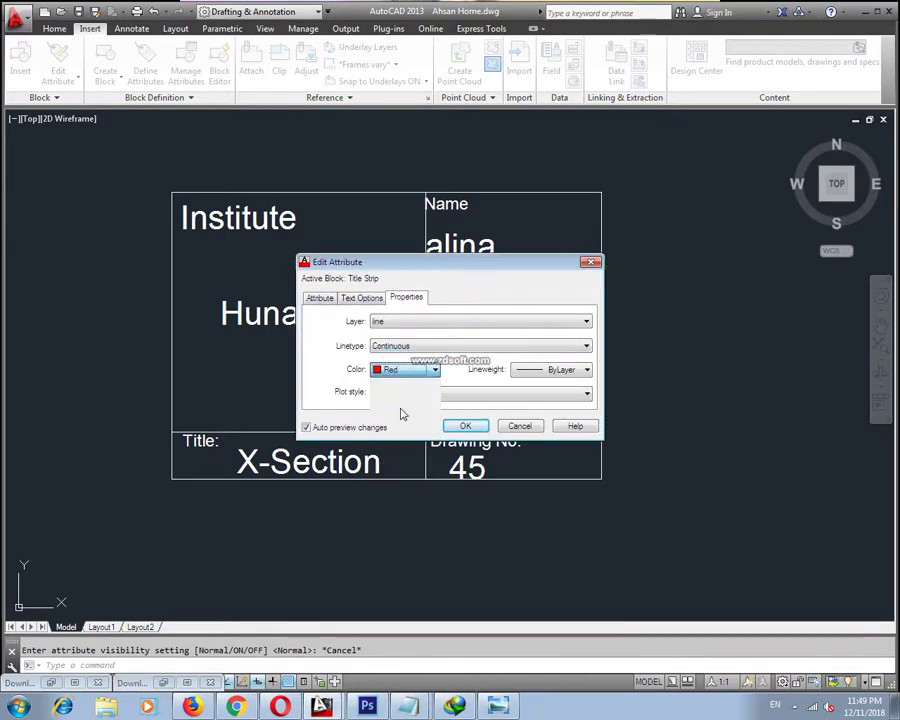
click(465, 426)
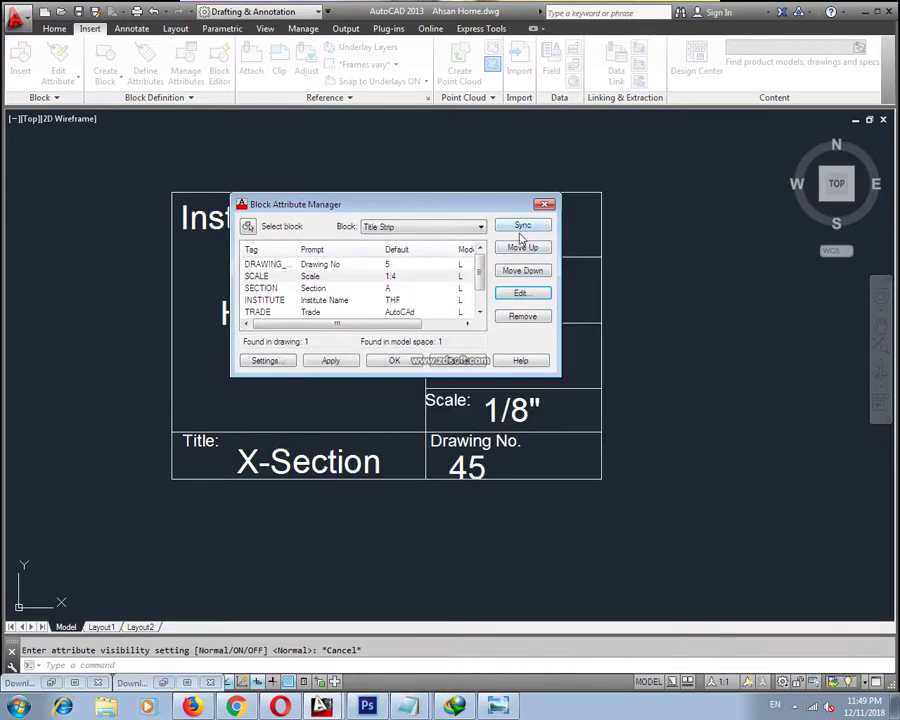
click(390, 362)
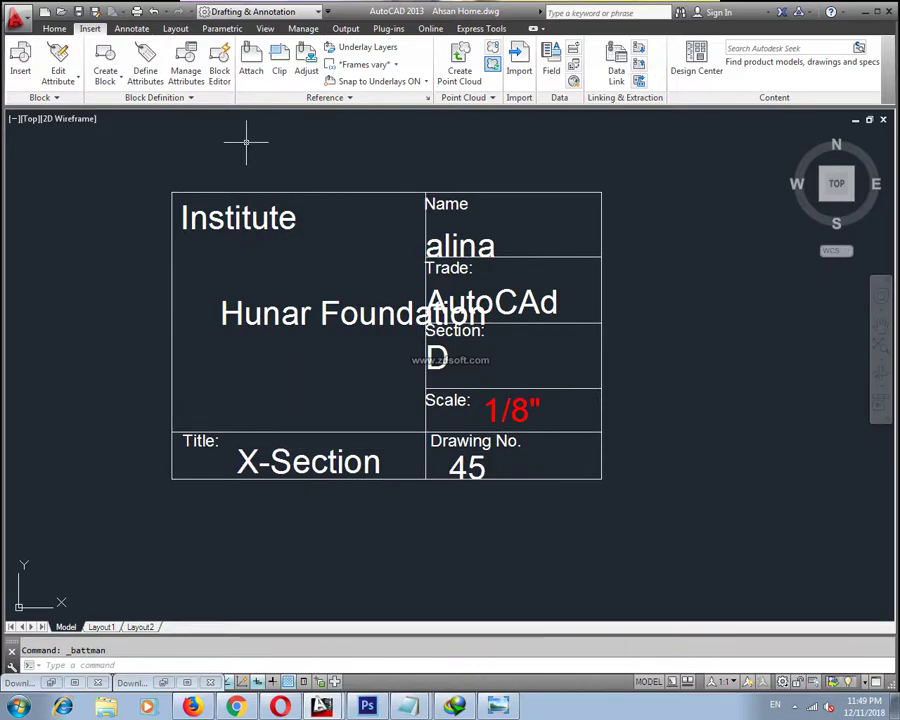
click(186, 68)
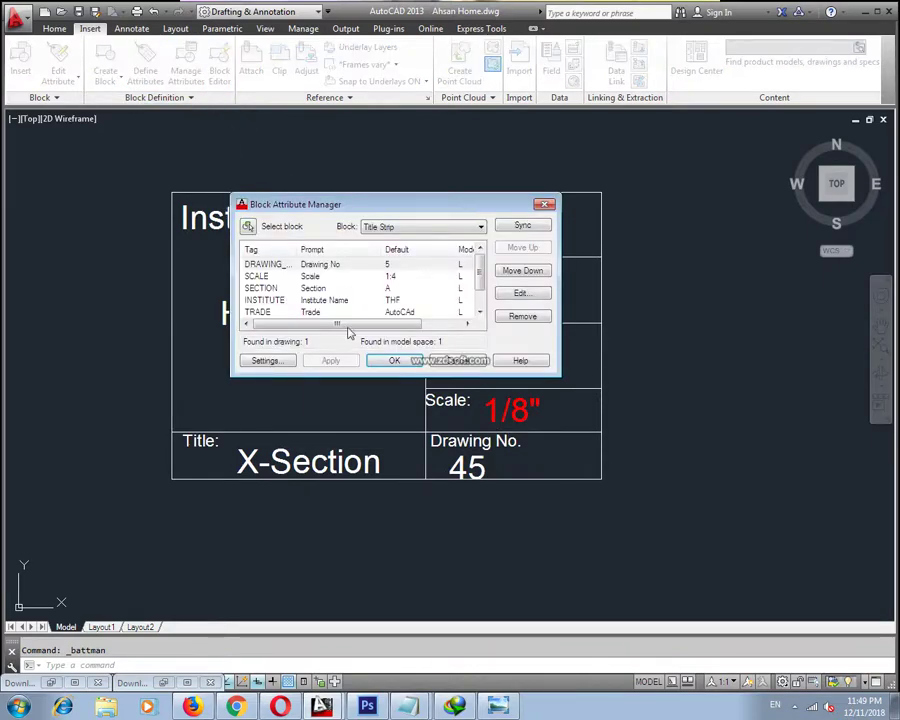
click(408, 226)
click(408, 226)
click(481, 308)
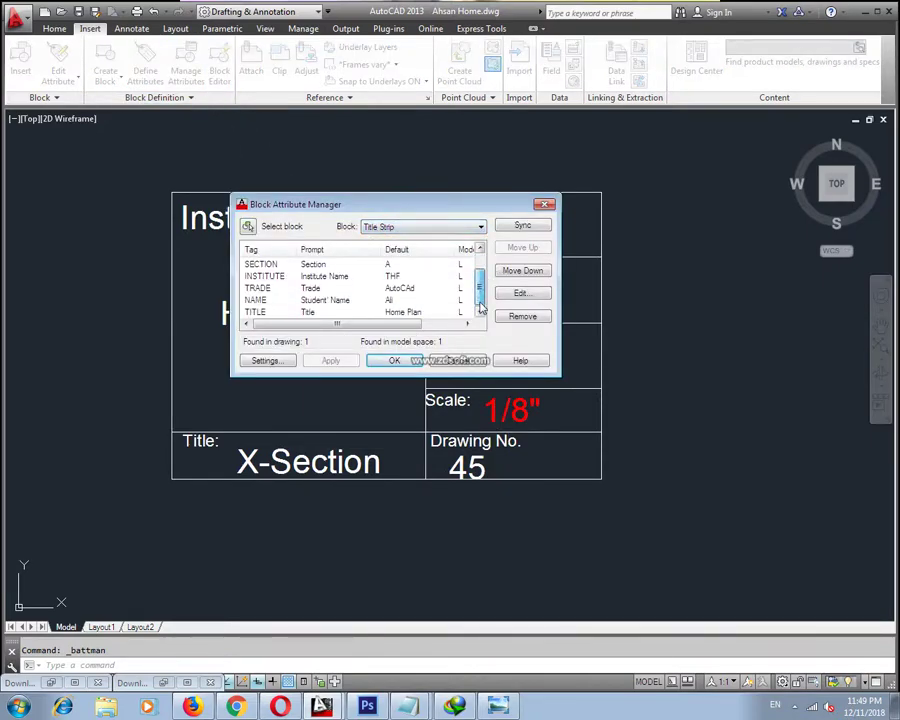
click(298, 277)
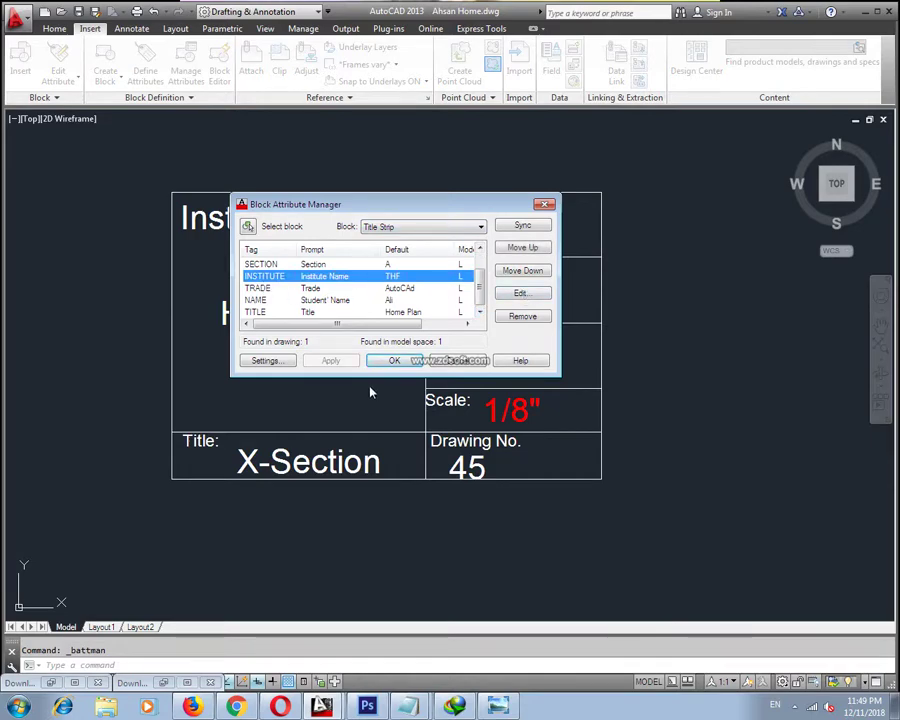
click(410, 362)
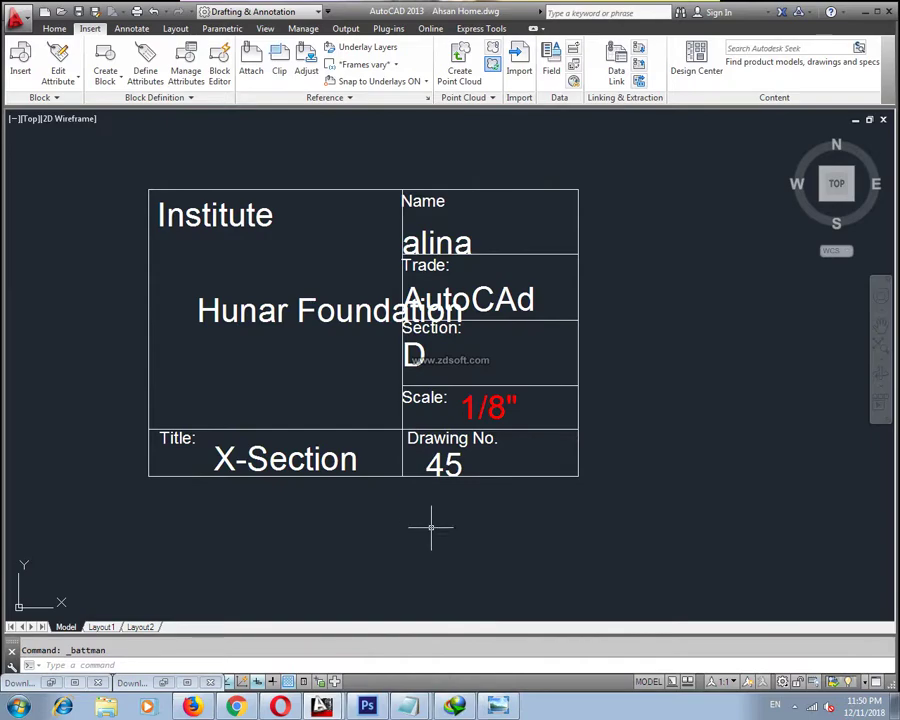
click(403, 290)
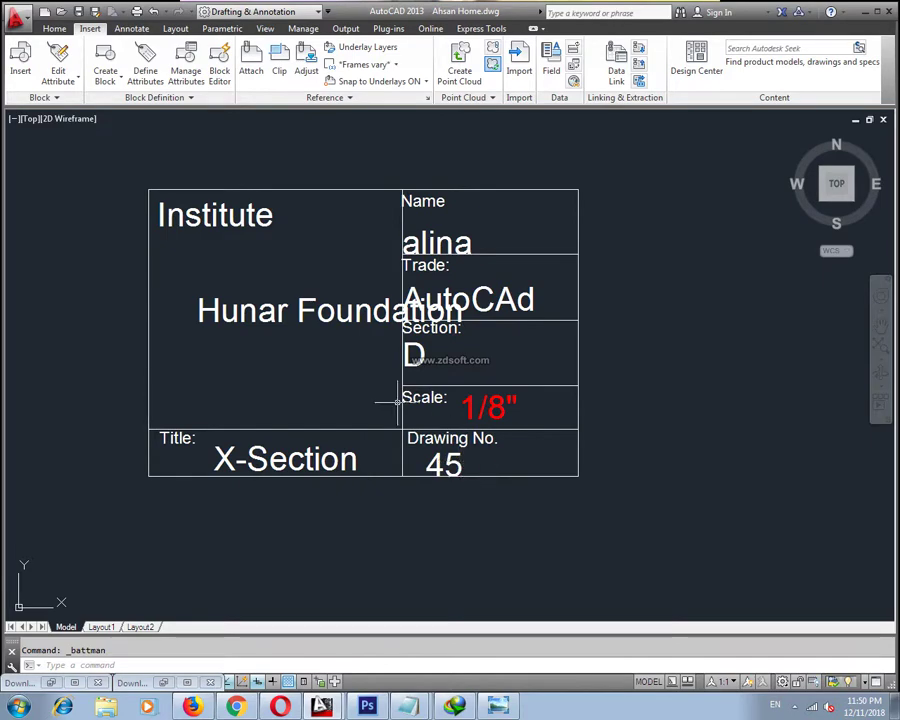
Shrink and recentre the title block, then bring up the Lecture 25 title image
middle_drag(382, 396, 472, 396)
scroll(394, 394, down, 2)
middle_drag(398, 360, 392, 392)
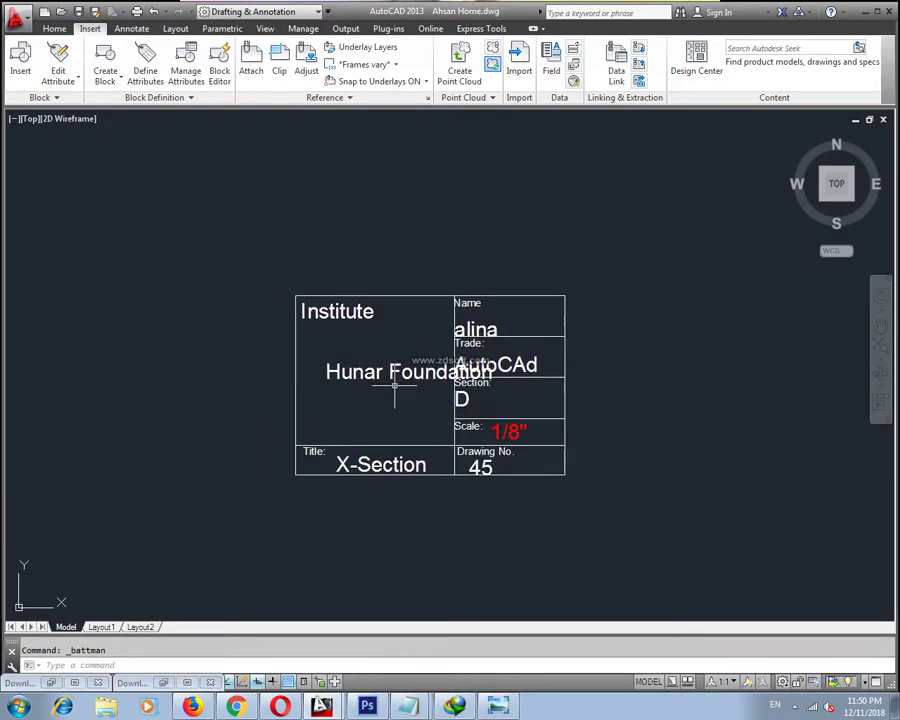
click(794, 706)
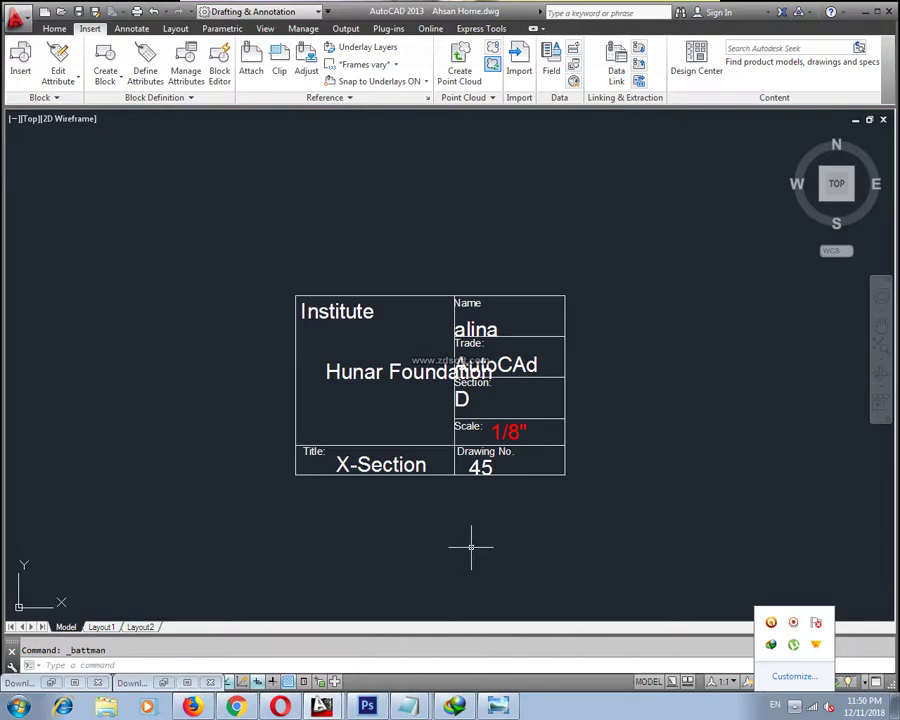
click(543, 681)
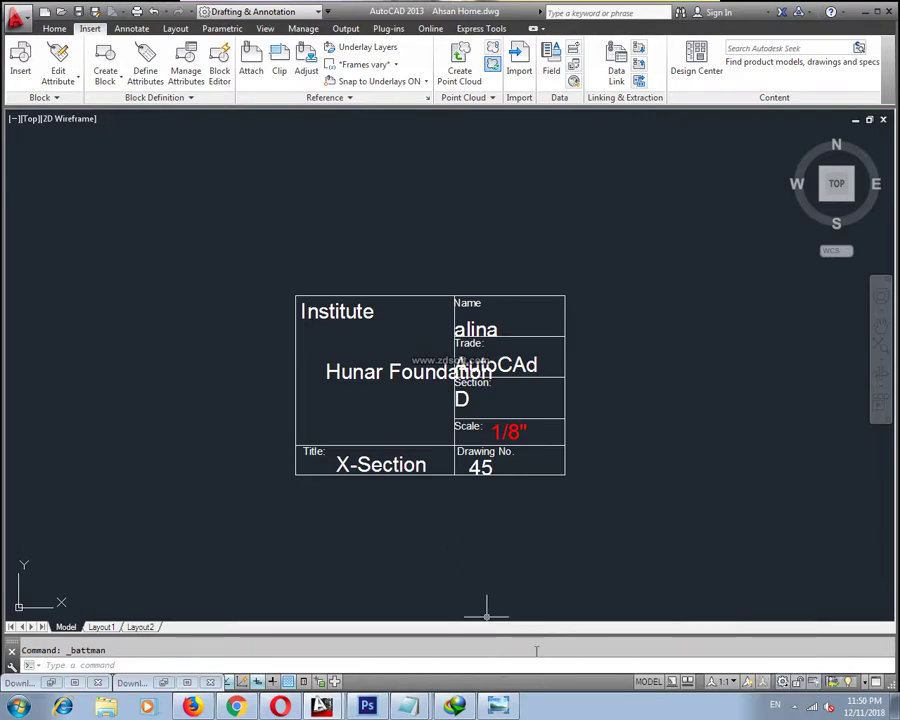
scroll(448, 471, up, 2)
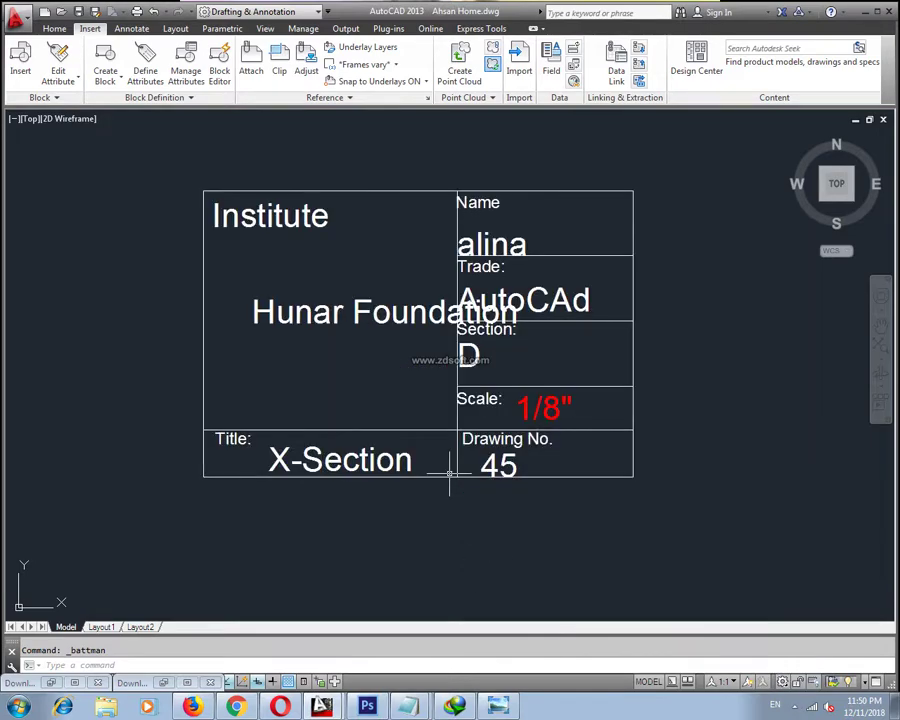
click(497, 706)
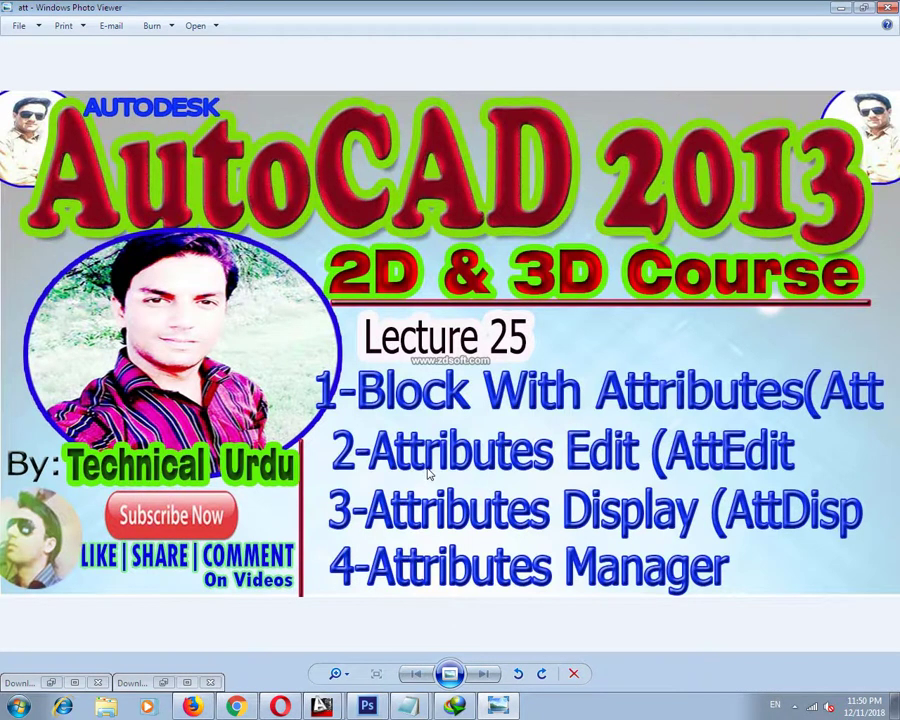
click(794, 707)
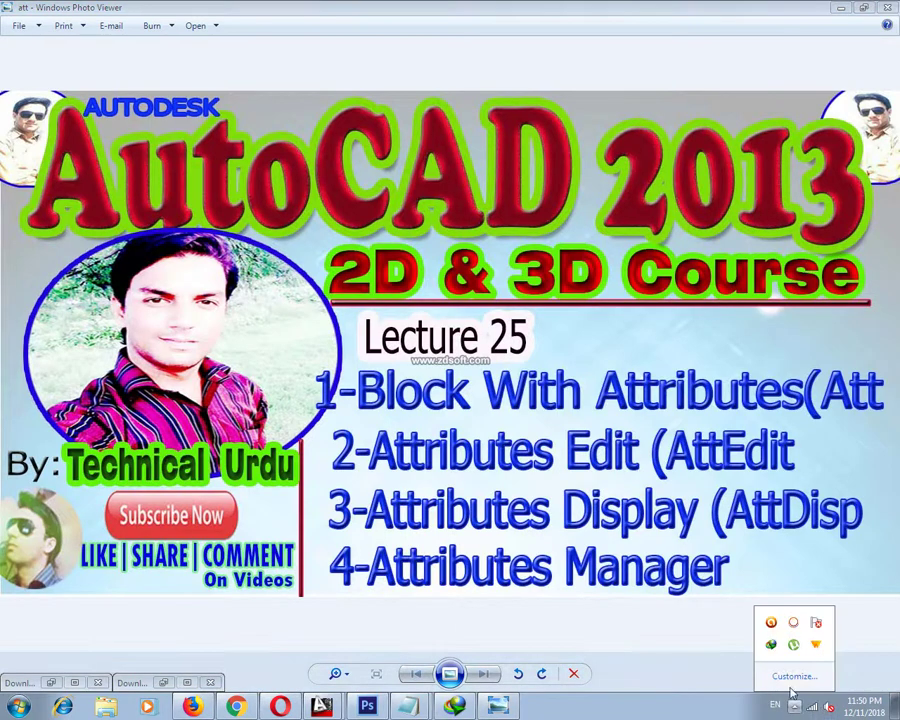